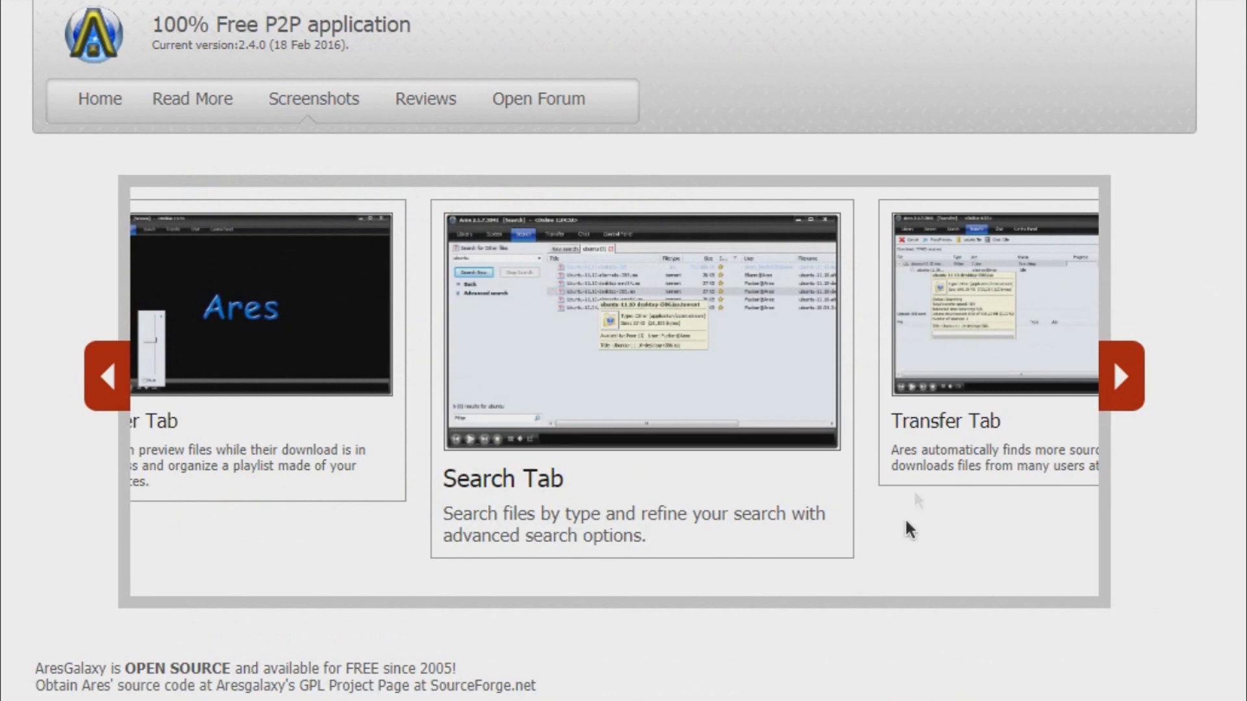
Step: Browse the Ares screenshots gallery from the Search Tab through Transfer and Chat to the Control Panel Tab
click(1126, 358)
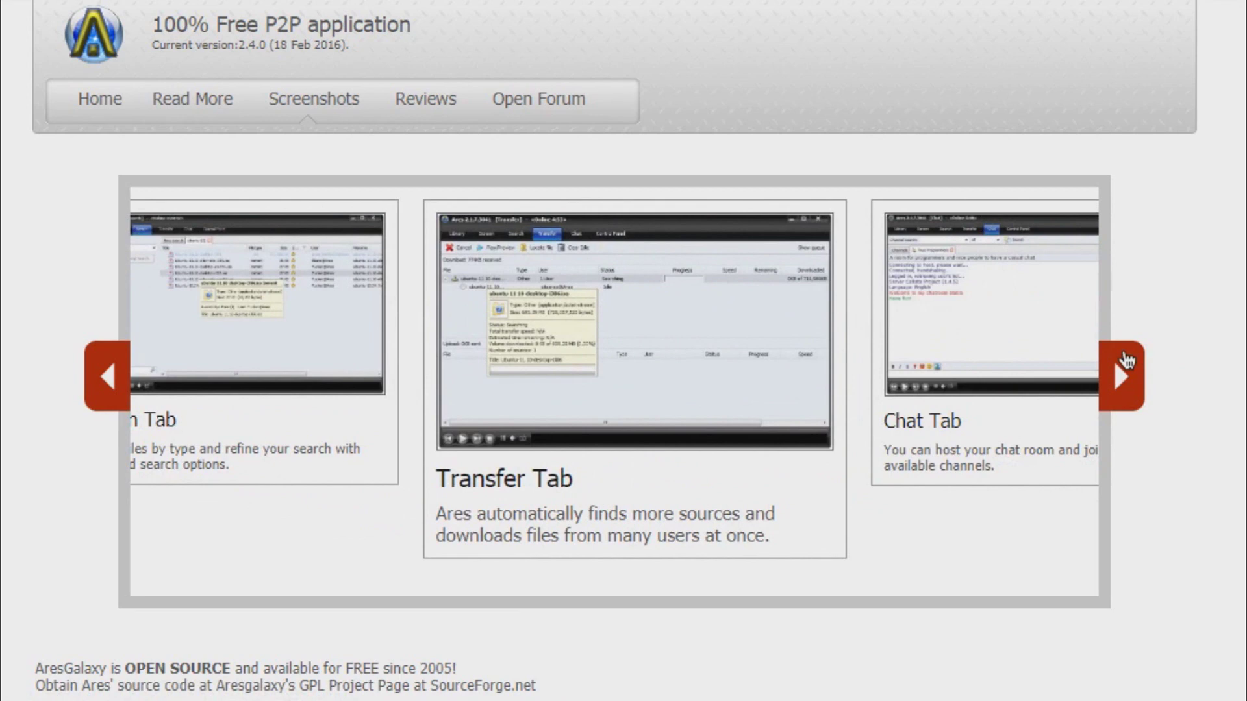
click(1126, 360)
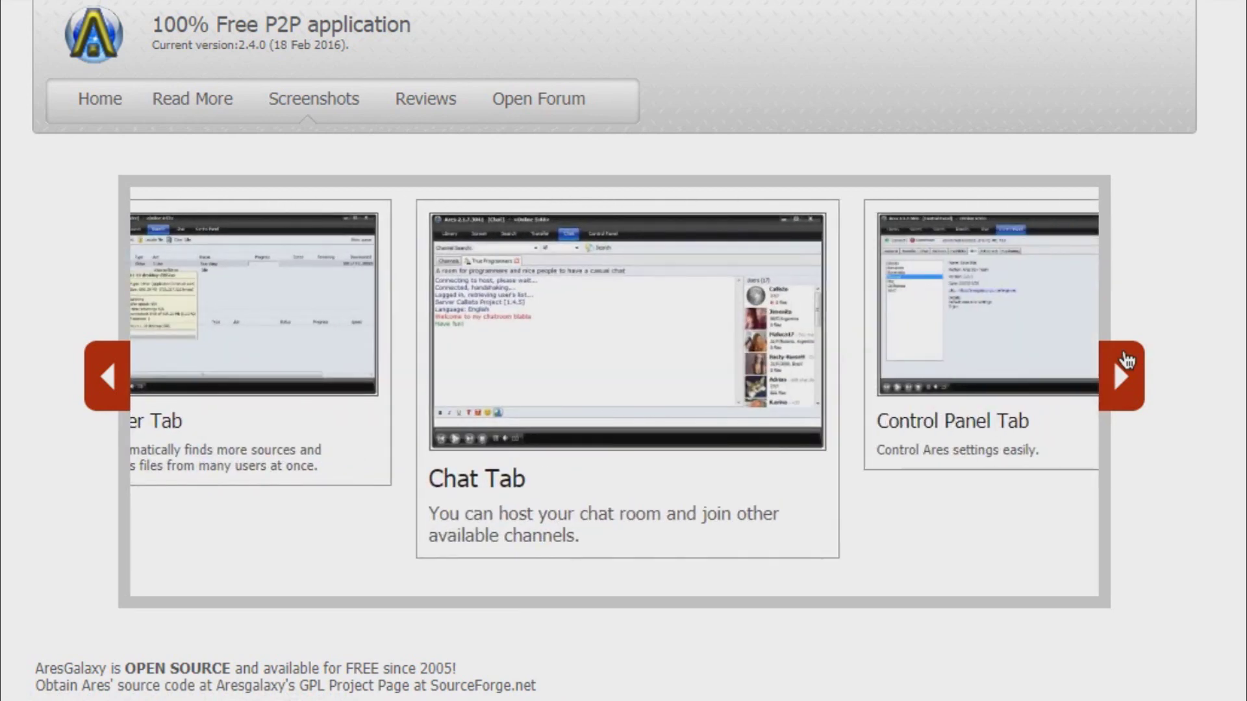
click(1126, 360)
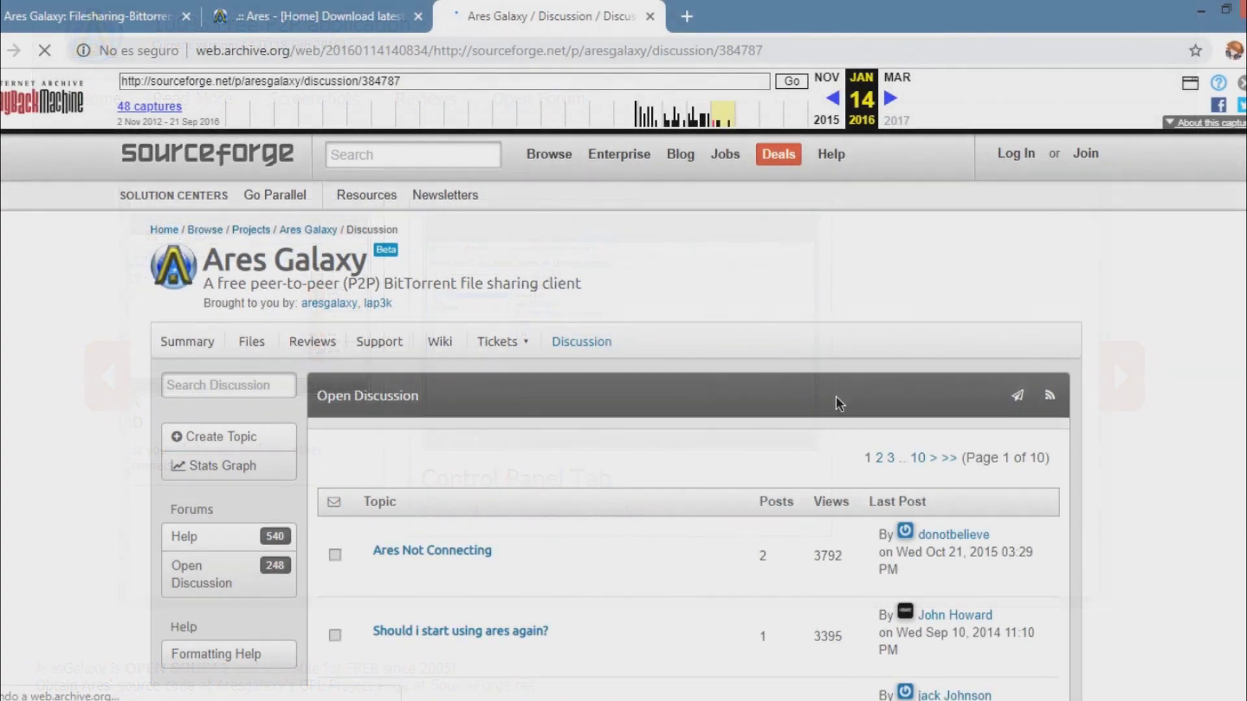
Step: Look through the topics in the archived SourceForge Open Discussion forum for Ares Galaxy
scroll(836, 403, down, 5)
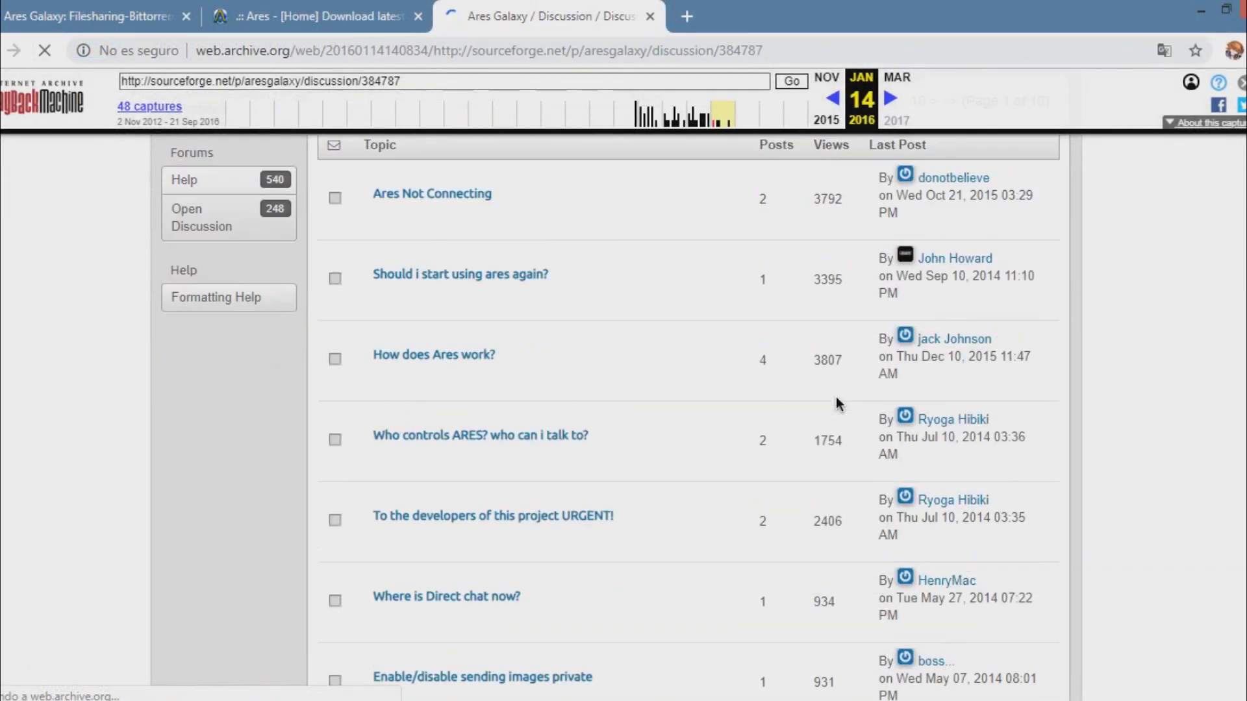
scroll(836, 403, down, 3)
scroll(836, 403, down, 3)
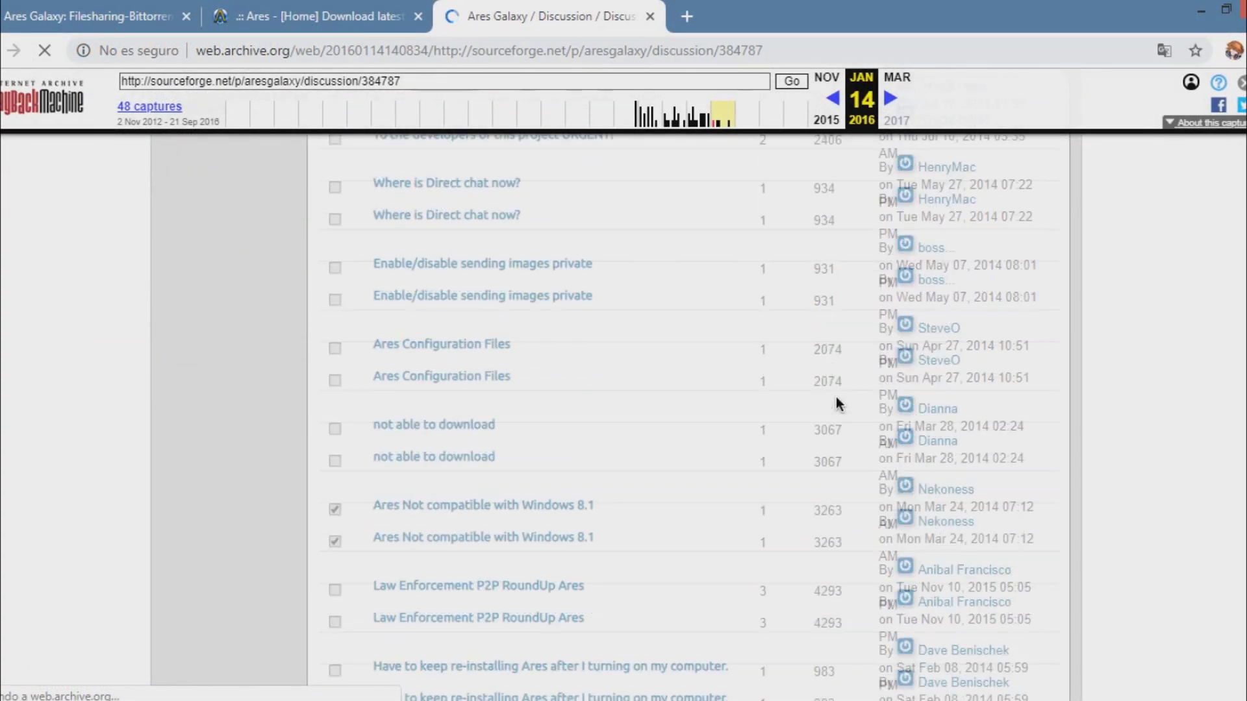
scroll(836, 404, down, 10)
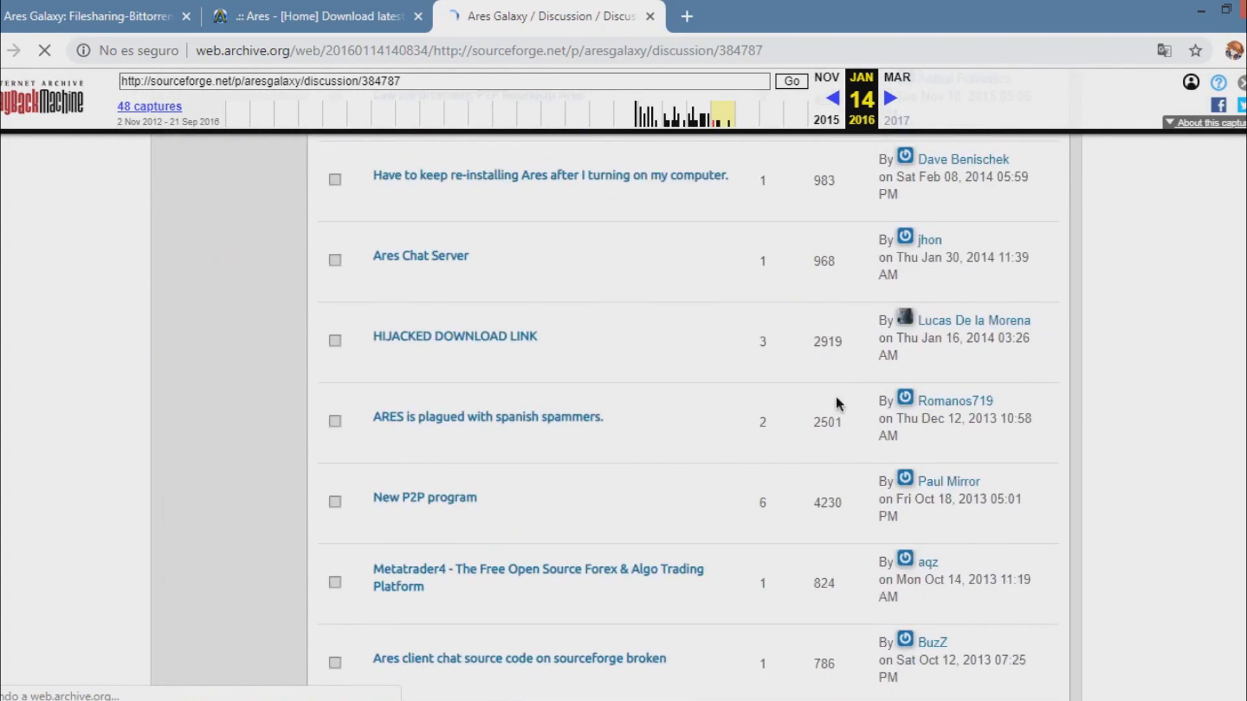
scroll(836, 402, down, 8)
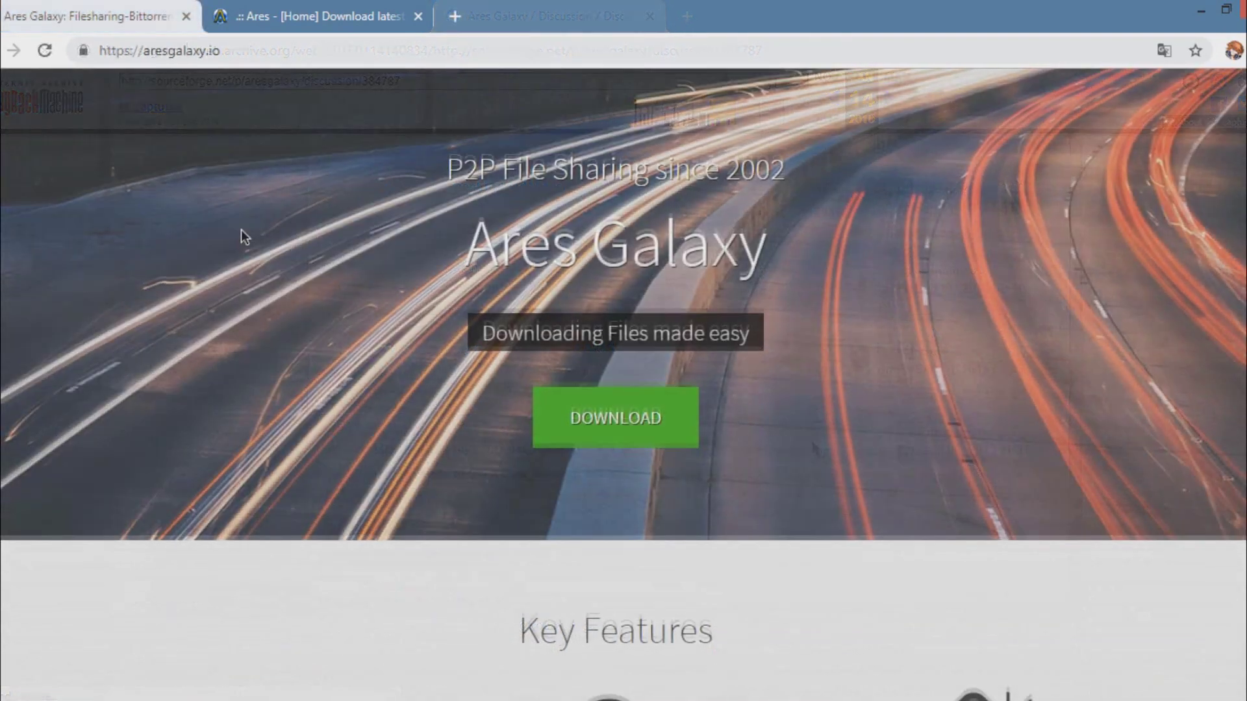
Step: Review the key features on the aresgalaxy.io homepage and download the Ares installer from it
scroll(240, 235, down, 5)
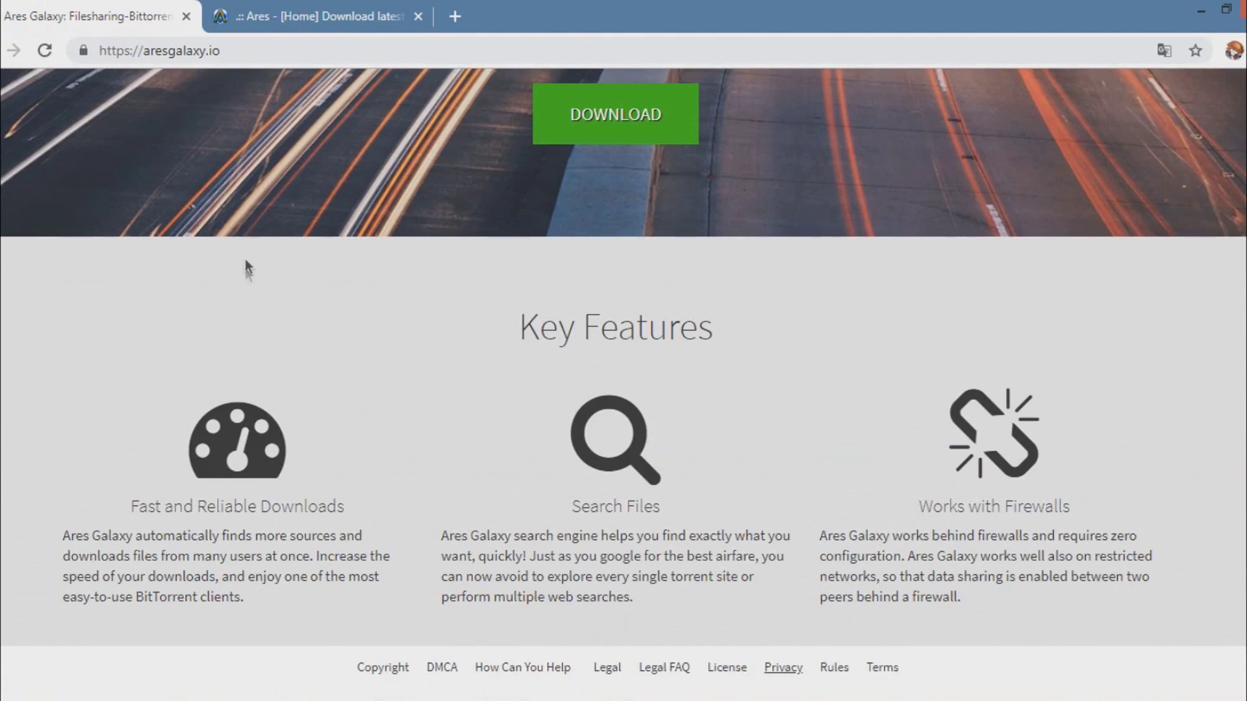
scroll(298, 575, up, 2)
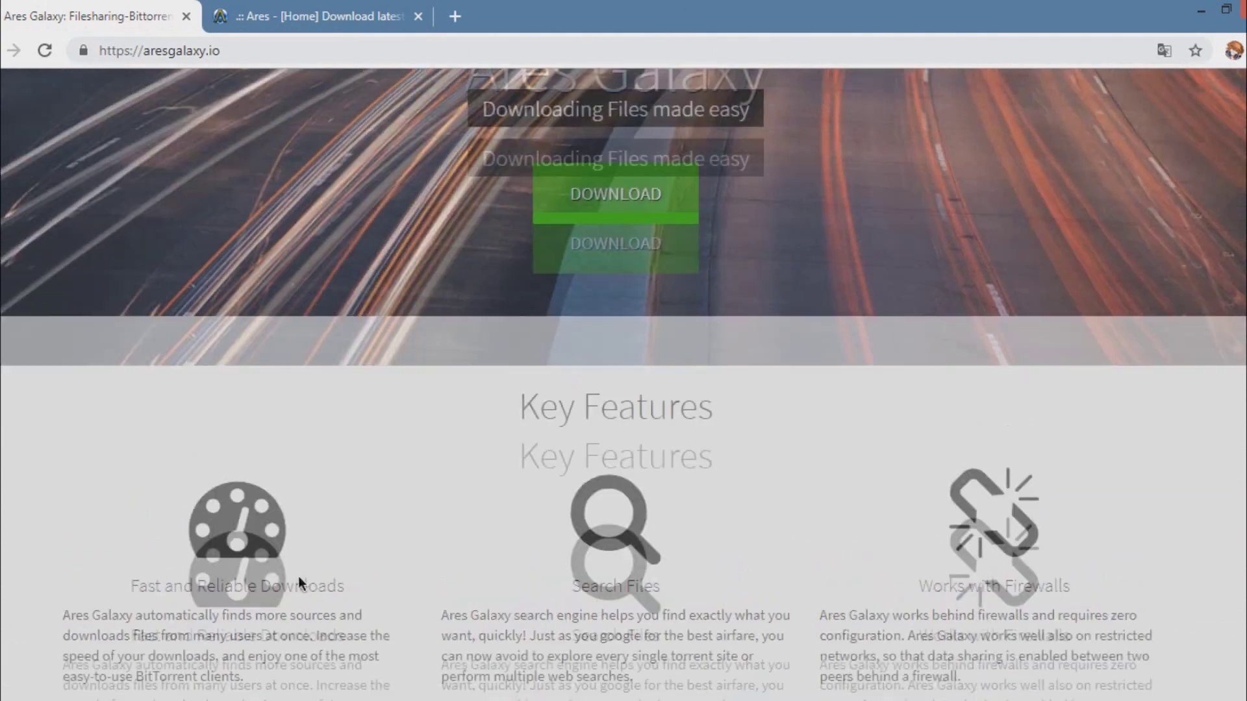
scroll(296, 571, up, 4)
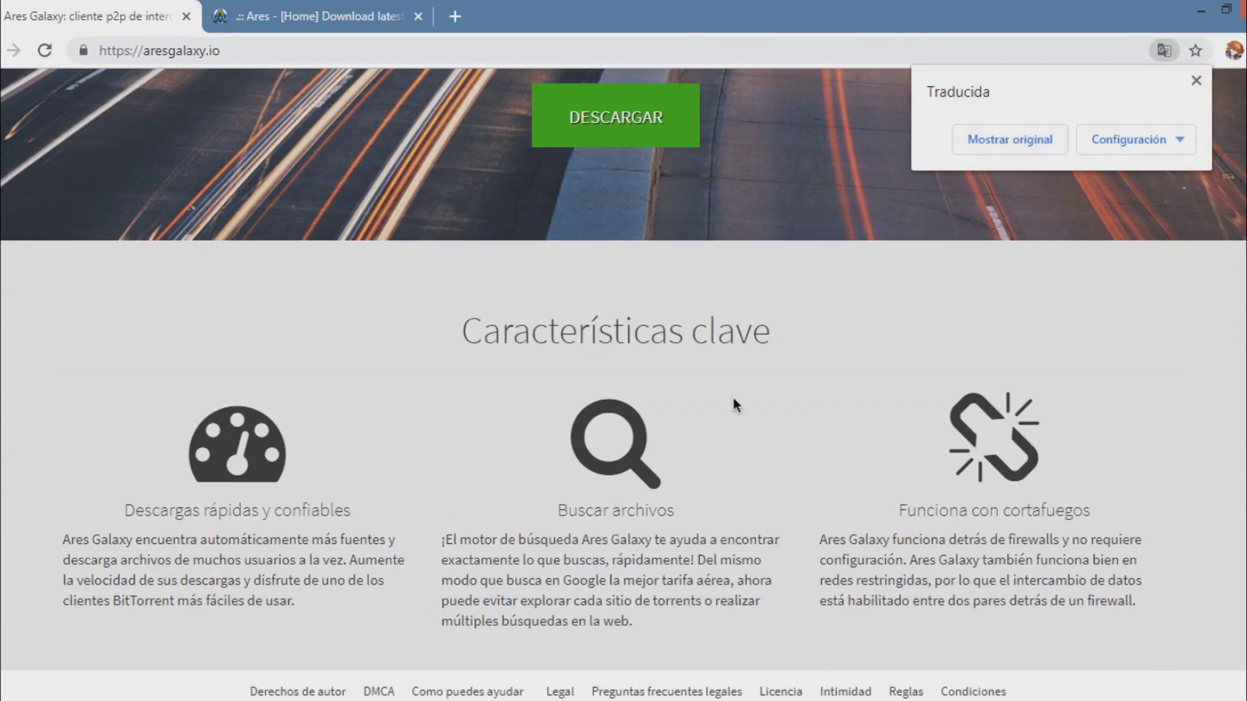
scroll(734, 397, down, 1)
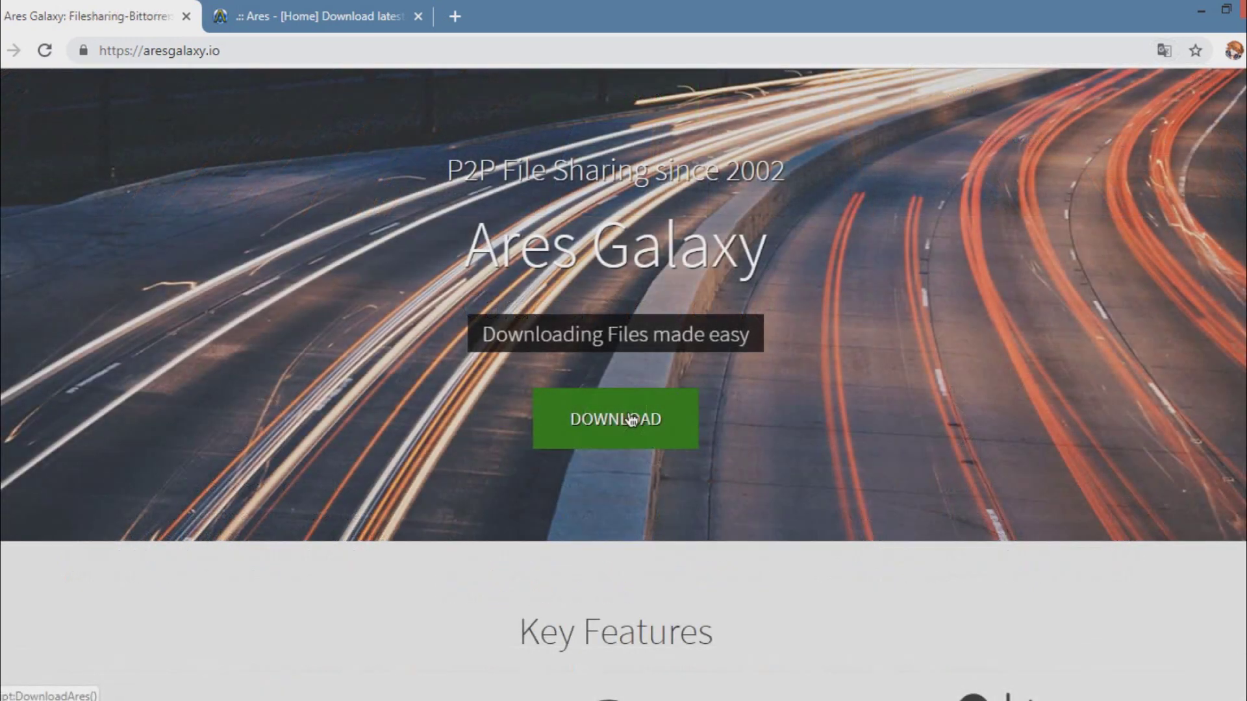
click(632, 421)
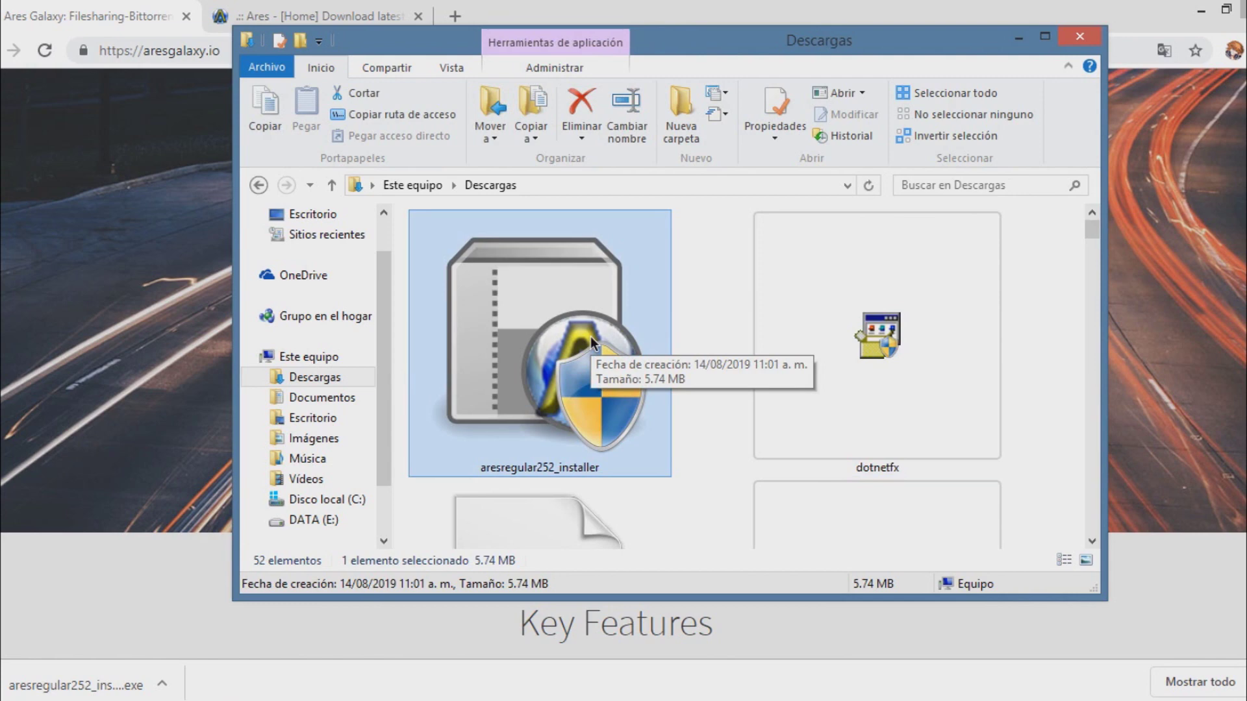
Step: Run aresregular252_installer from the Descargas folder and continue past the setup wizard's welcome page
double_click(592, 342)
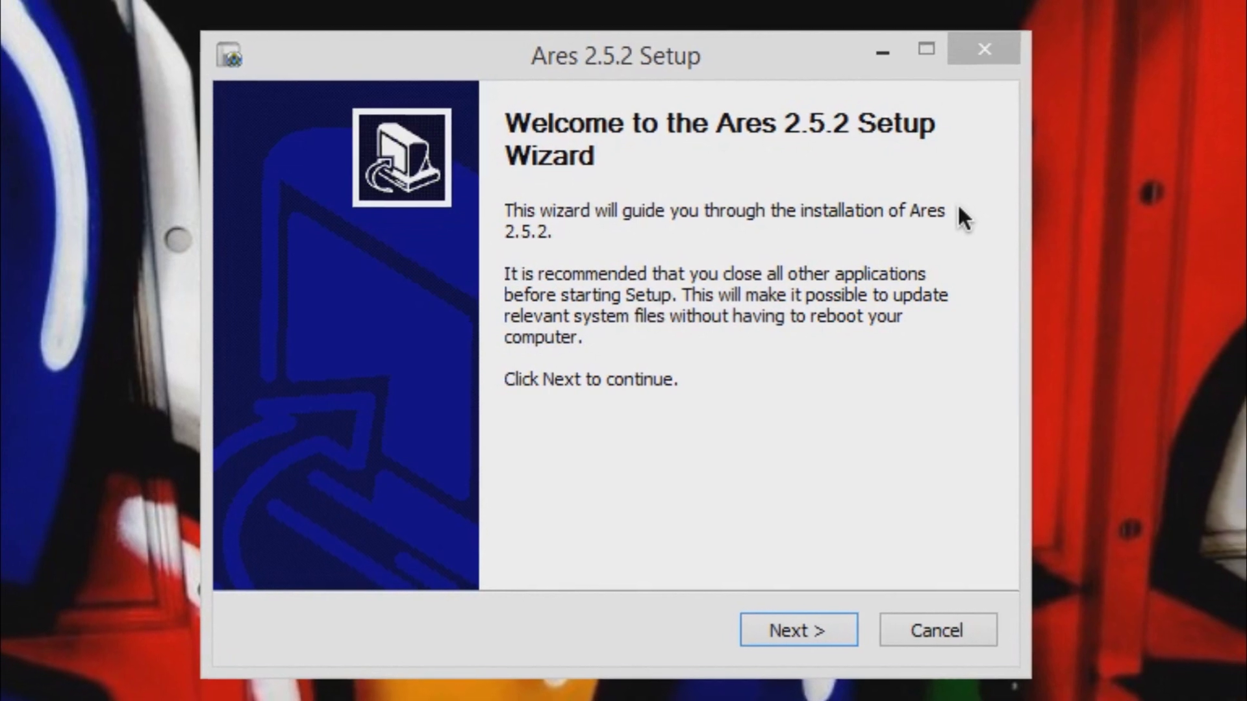
click(714, 55)
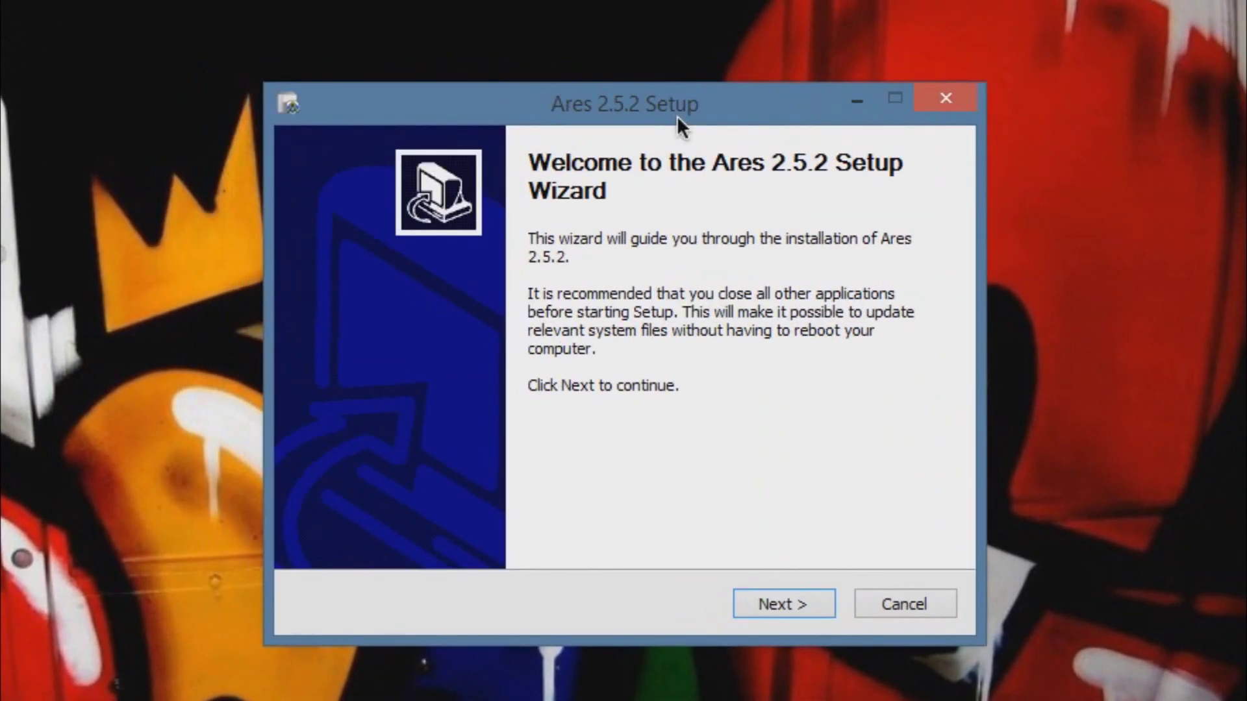
drag(676, 115, 676, 105)
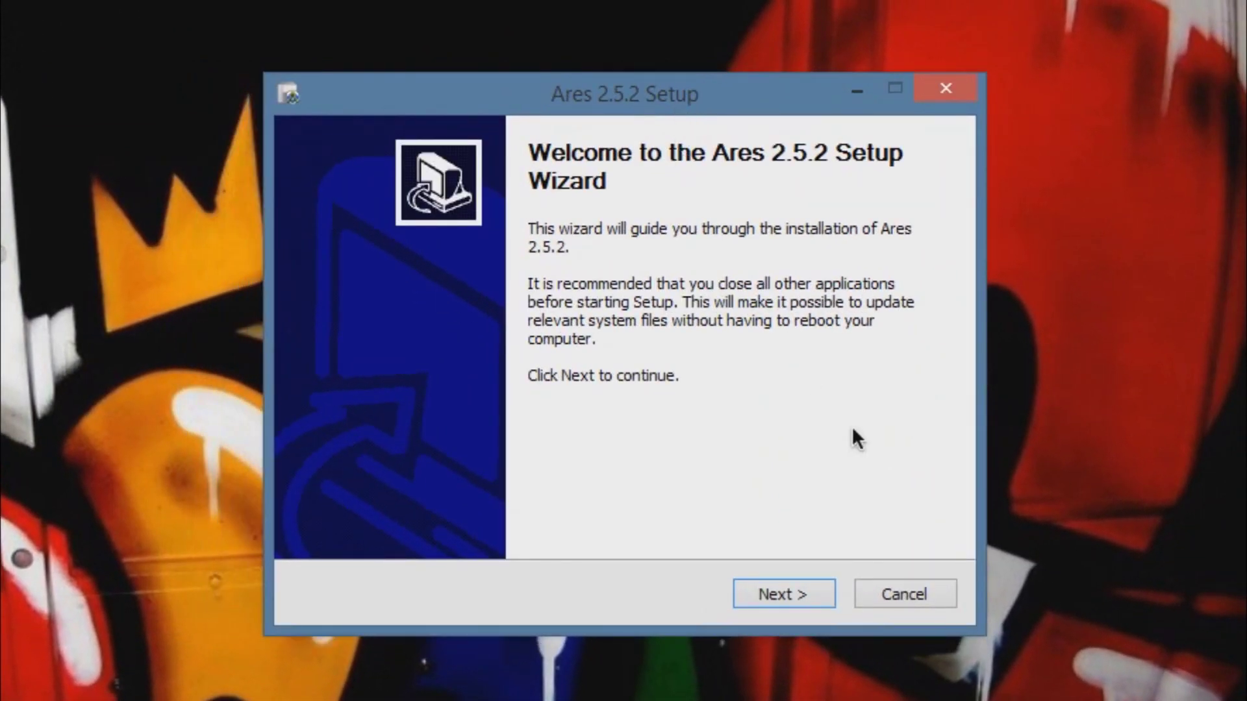
click(749, 598)
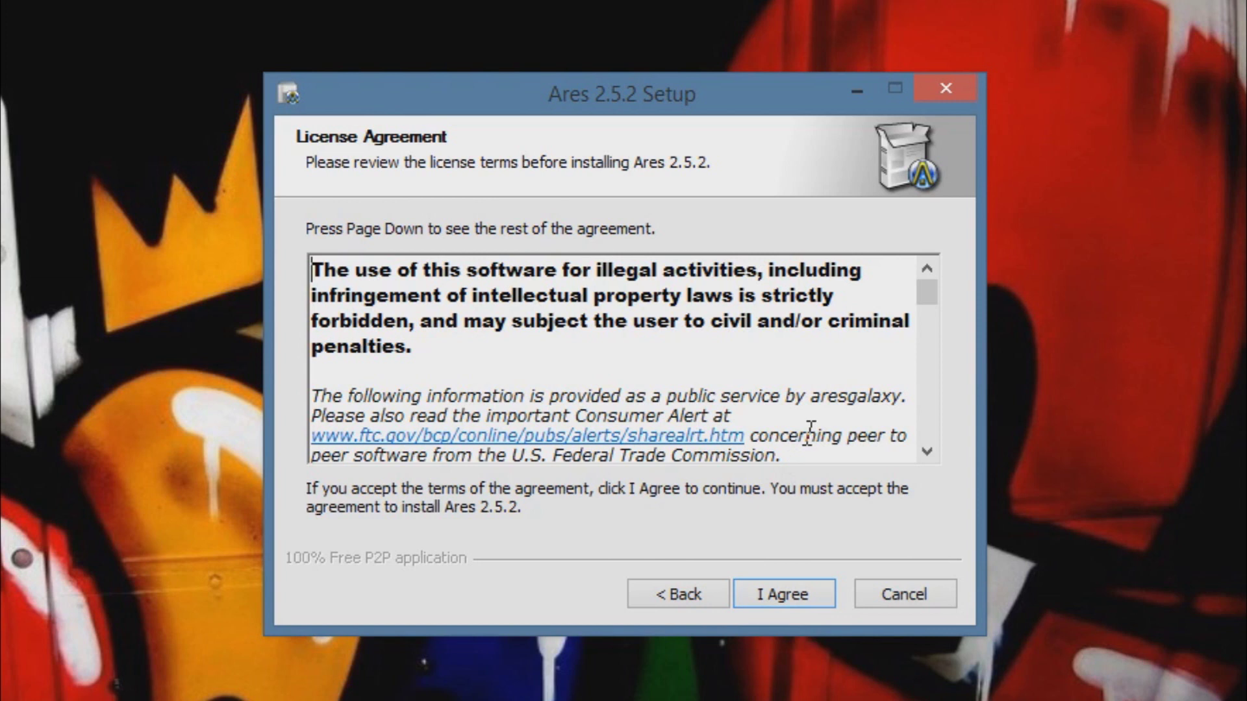
Step: Read the license agreement's advisories on copyright infringement liability, data security and unwanted exposure to pornography
click(694, 351)
scroll(890, 409, down, 1)
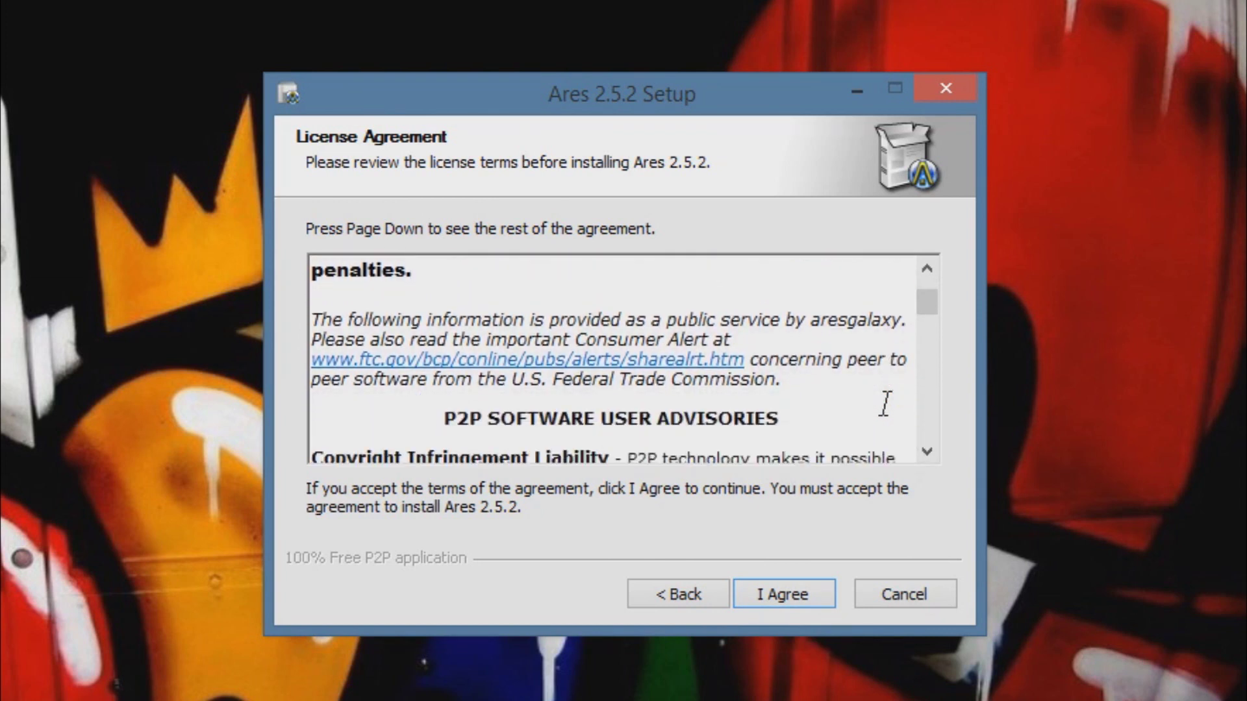
scroll(885, 404, down, 2)
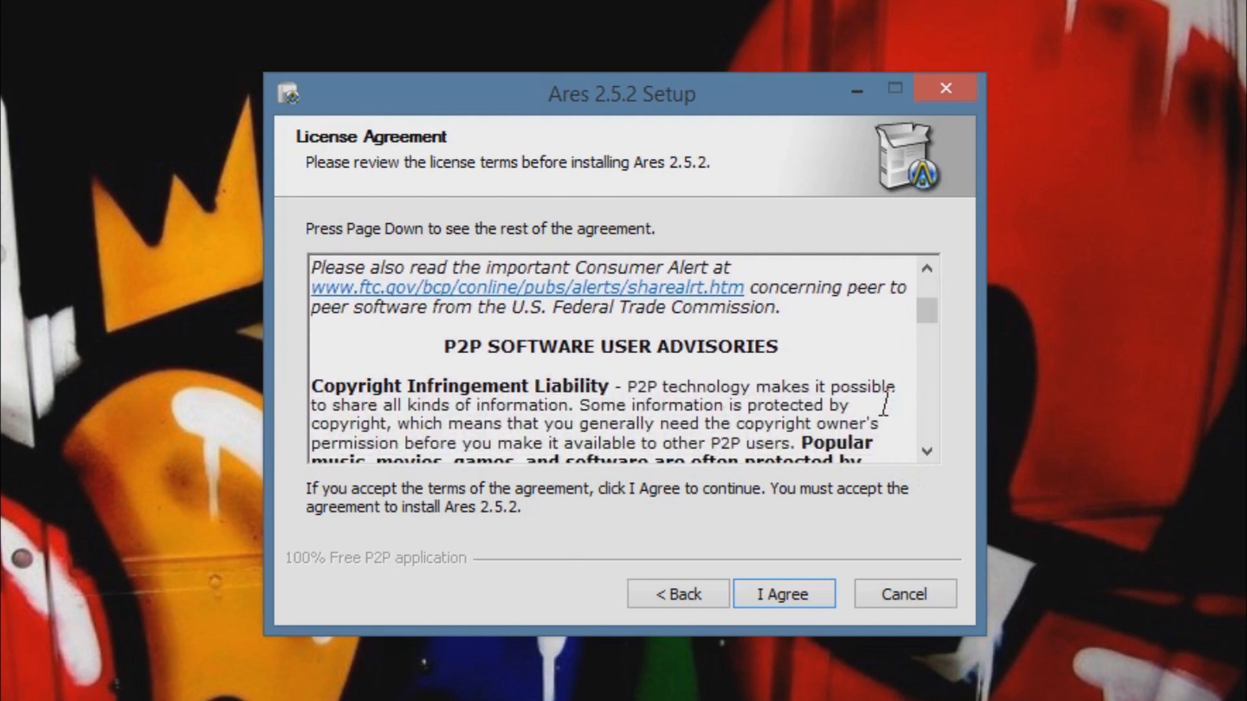
scroll(884, 404, down, 1)
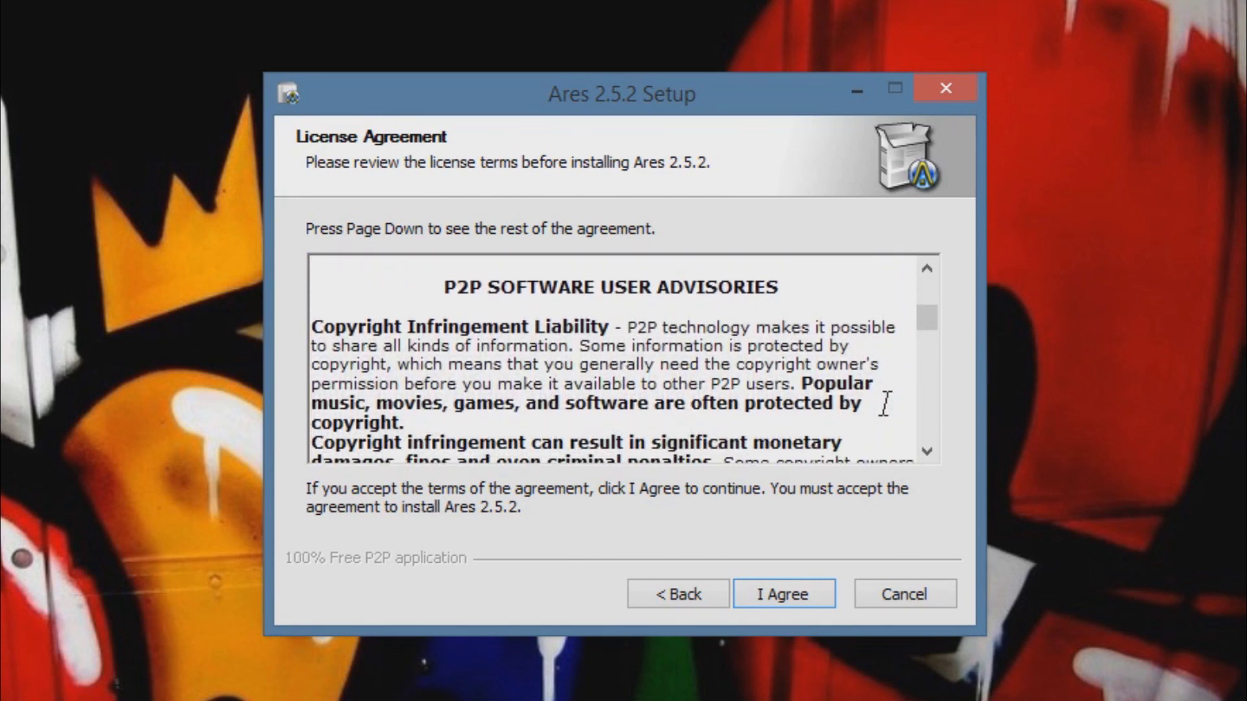
scroll(885, 404, down, 1)
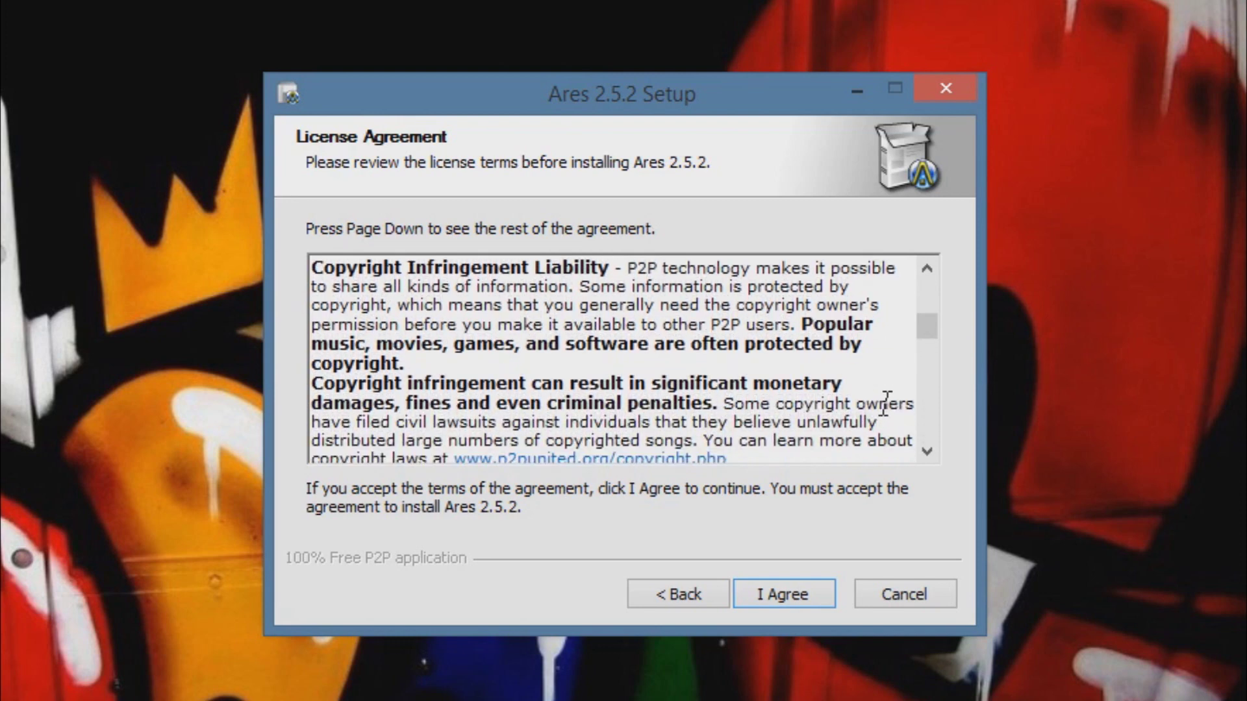
scroll(885, 404, down, 1)
scroll(885, 404, down, 3)
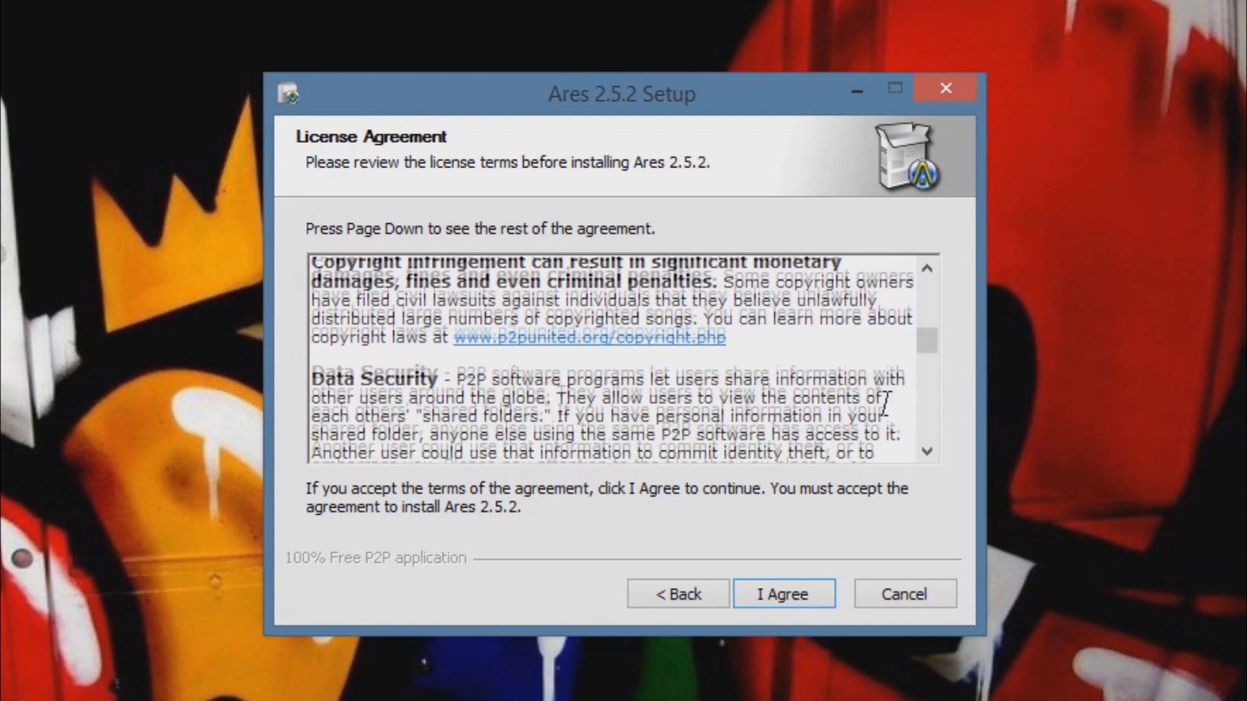
scroll(885, 404, down, 1)
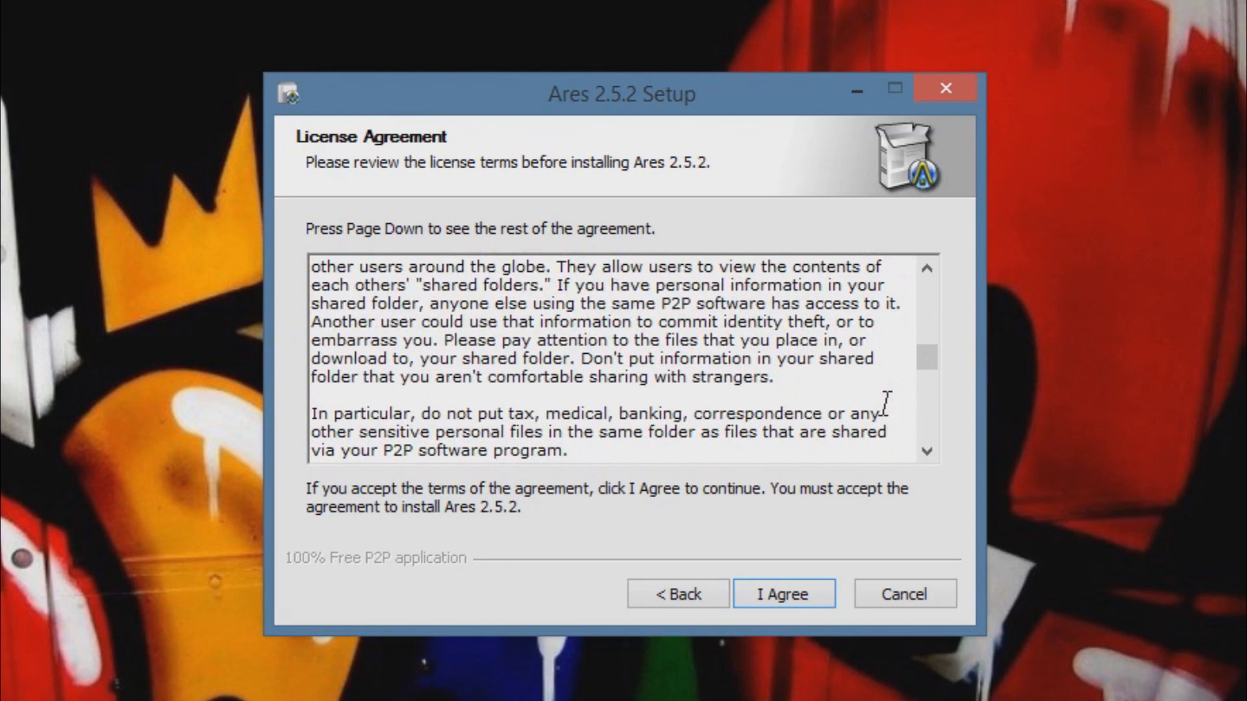
scroll(885, 404, down, 3)
scroll(885, 404, down, 2)
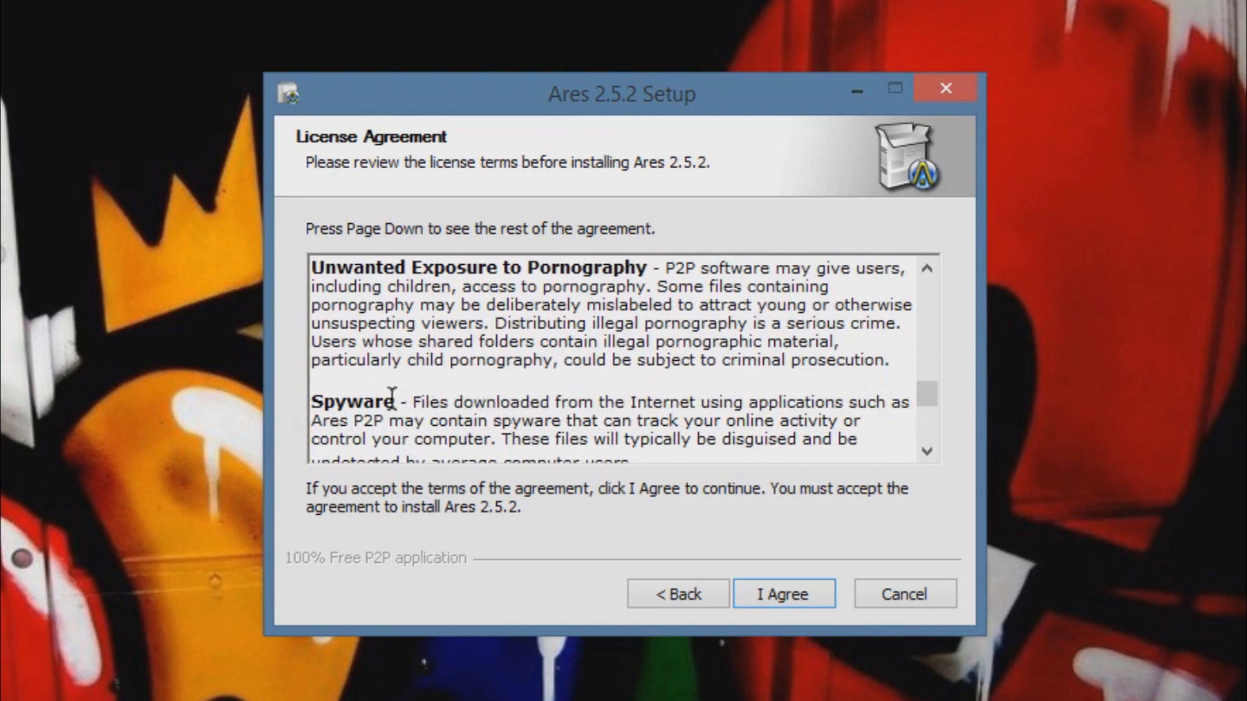
Step: Read the license agreement's Spyware and Viruses advisories, briefly highlighting the Viruses paragraph
scroll(391, 397, down, 1)
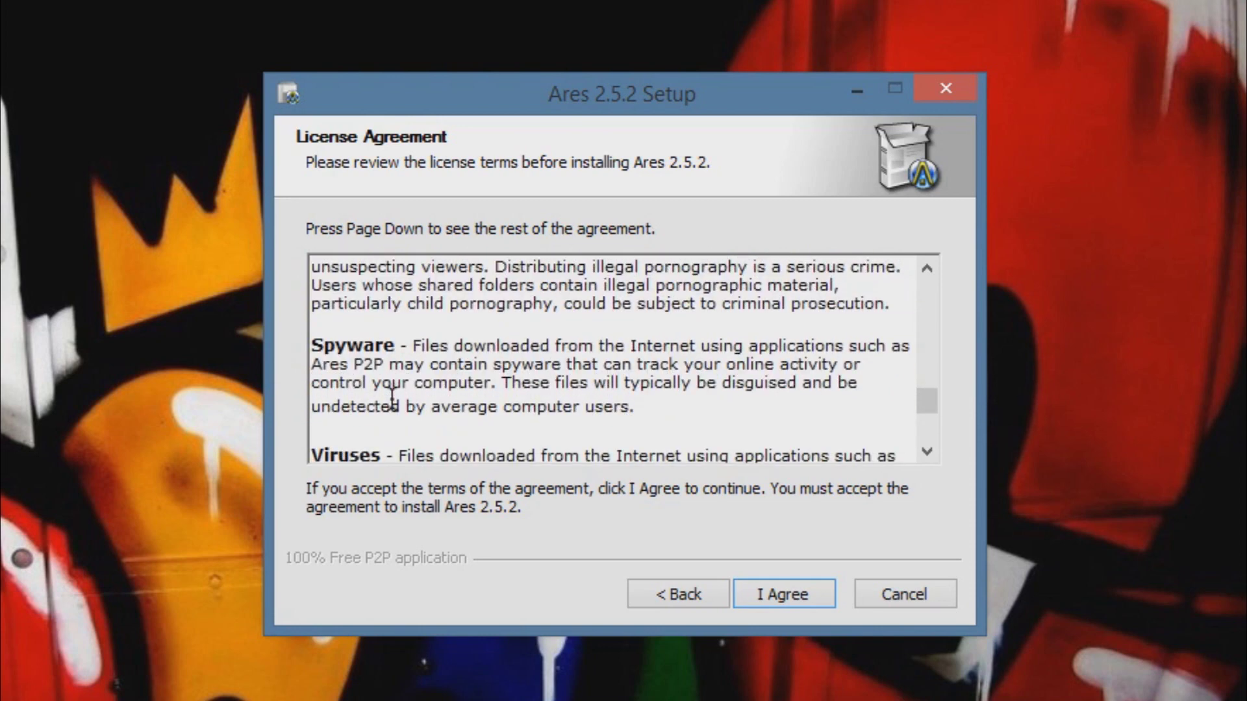
scroll(391, 397, down, 1)
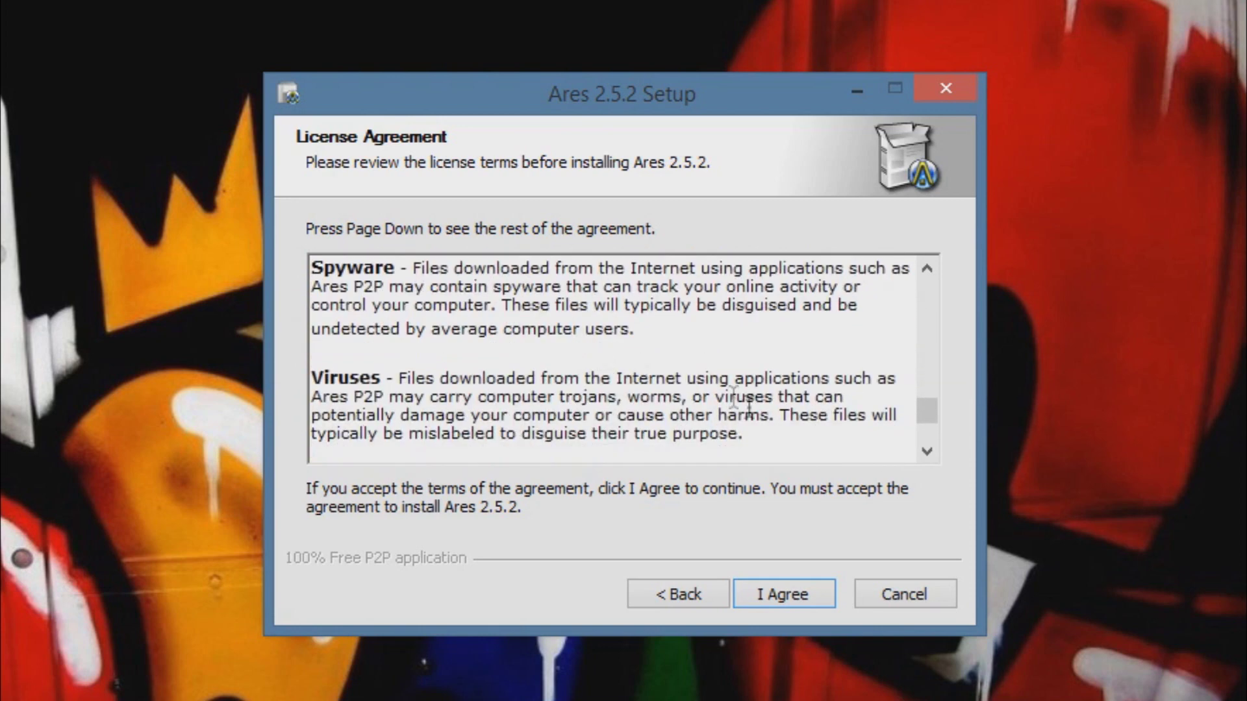
scroll(767, 426, down, 1)
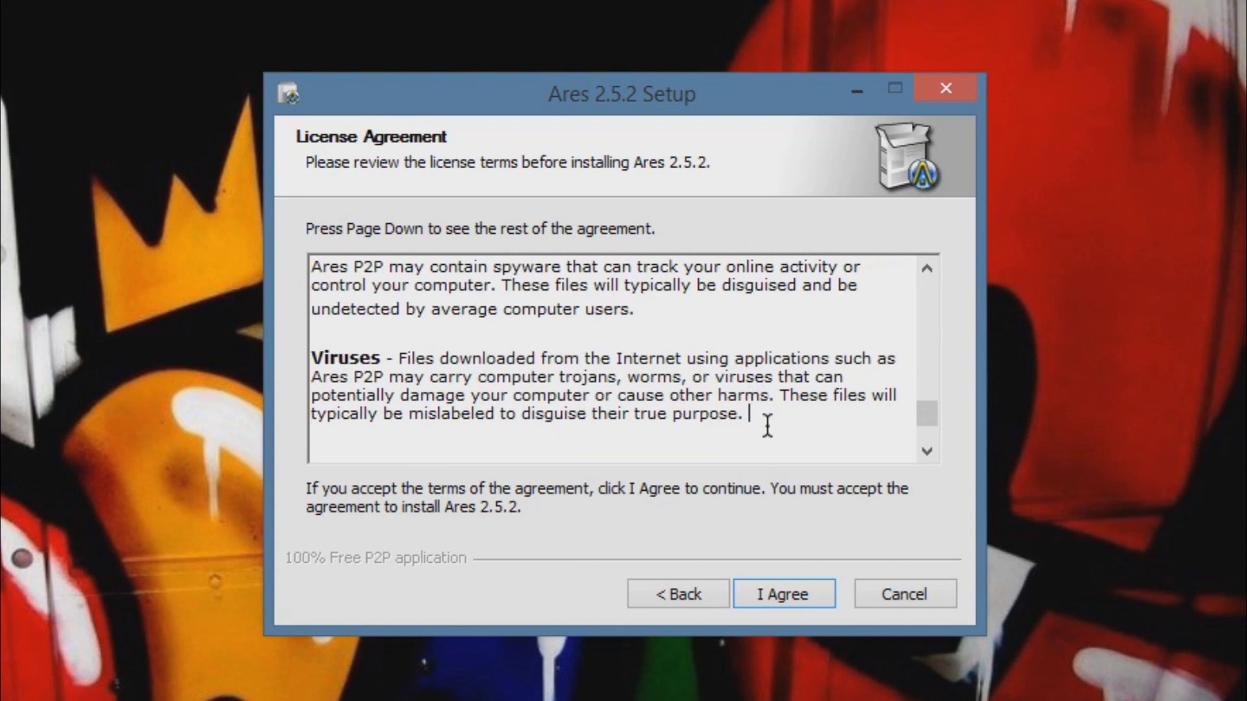
drag(766, 426, 319, 346)
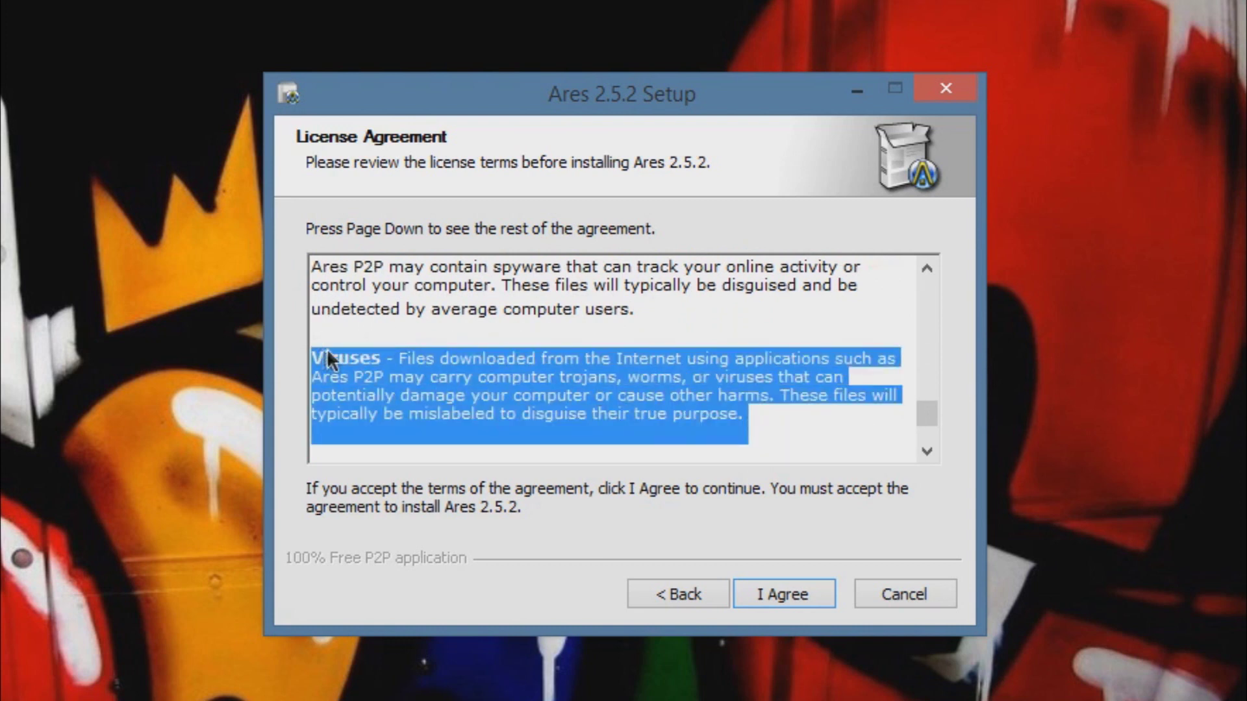
click(324, 343)
scroll(819, 411, down, 1)
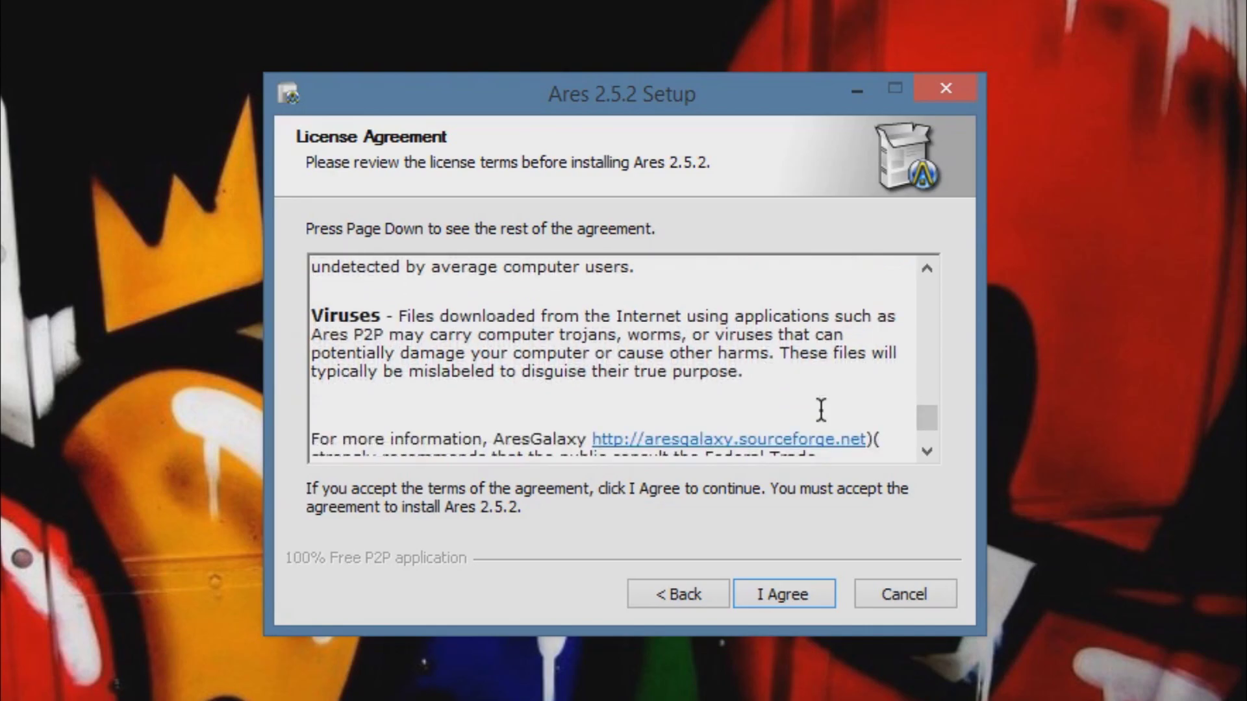
Step: Reread the agreement's closing advisories on pornography, spyware and viruses, including the links for more information
scroll(884, 403, up, 4)
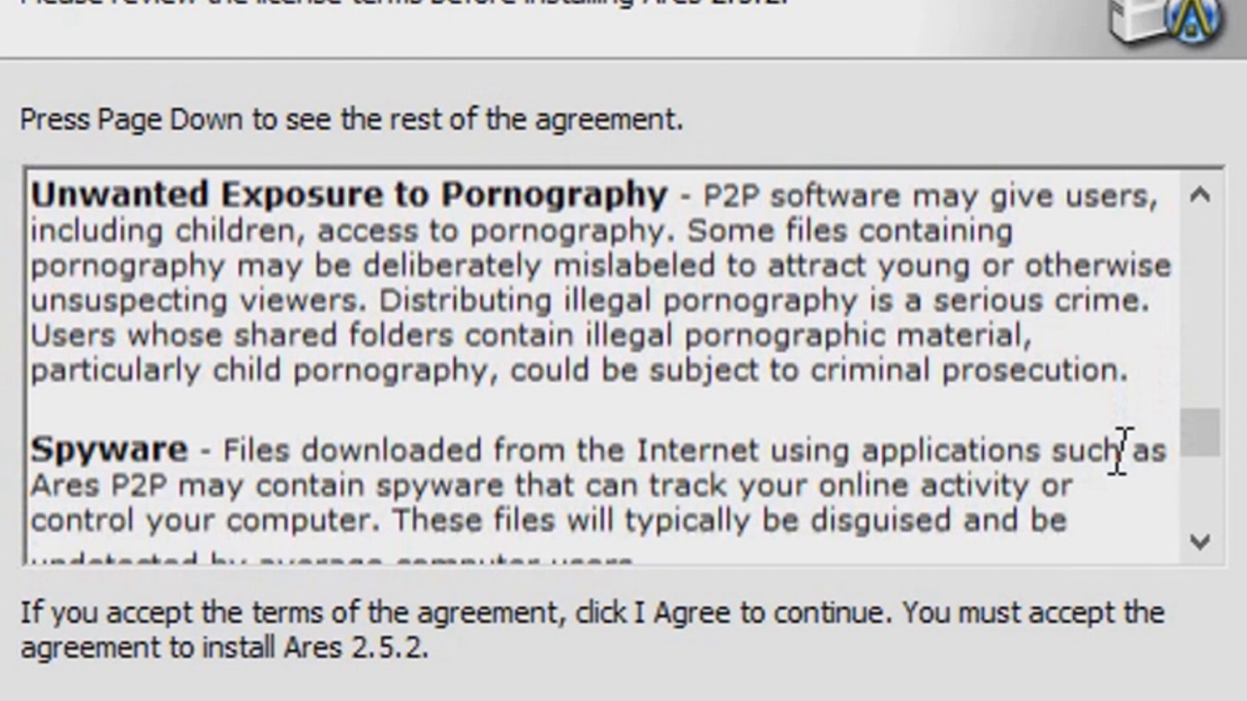
scroll(589, 366, down, 3)
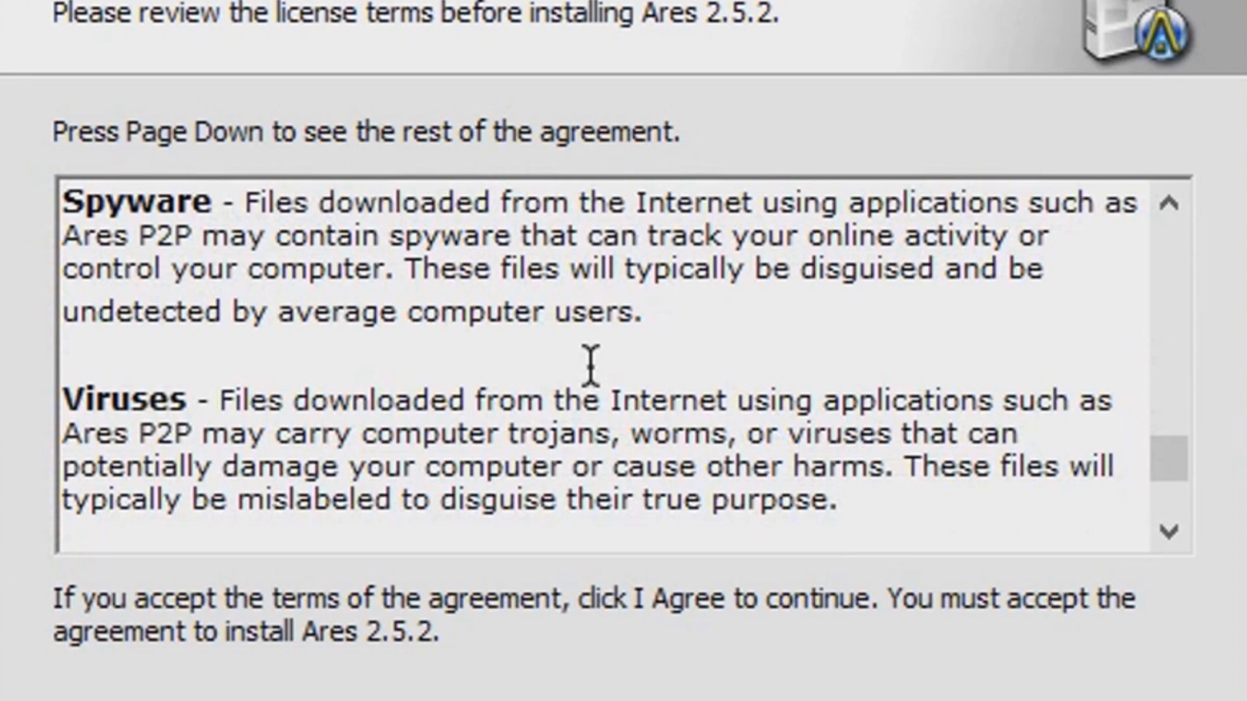
scroll(968, 450, down, 2)
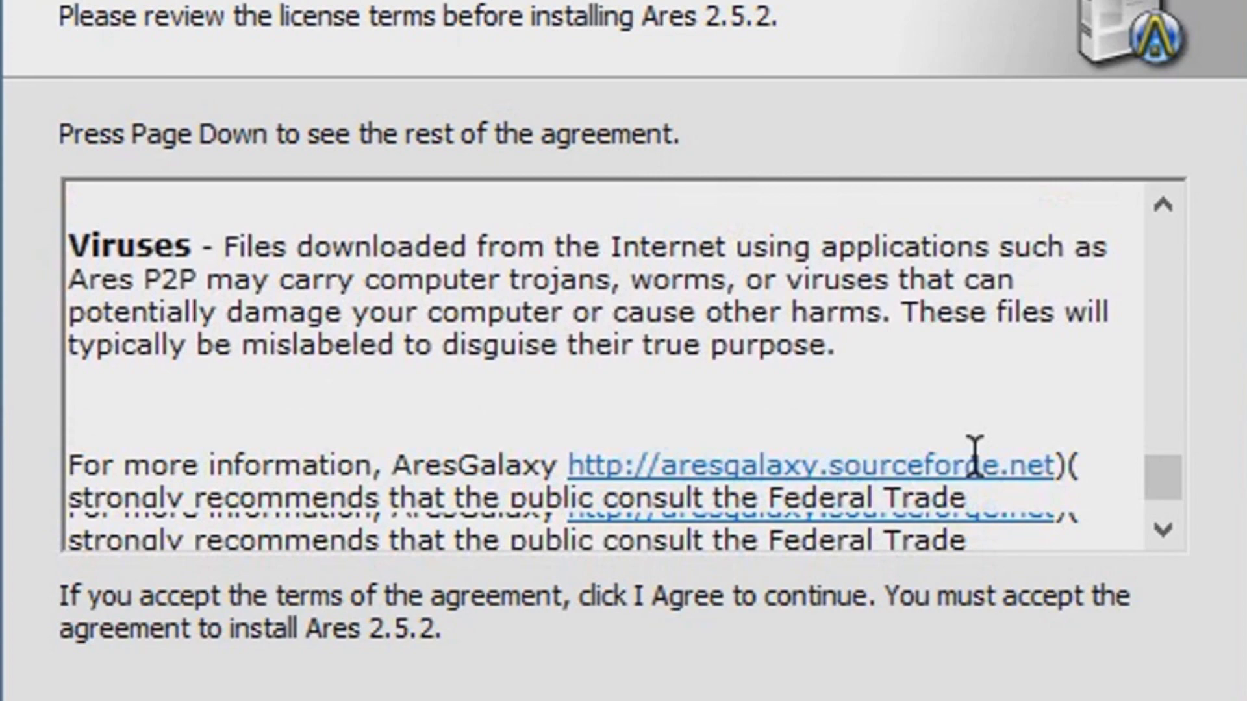
scroll(975, 455, down, 1)
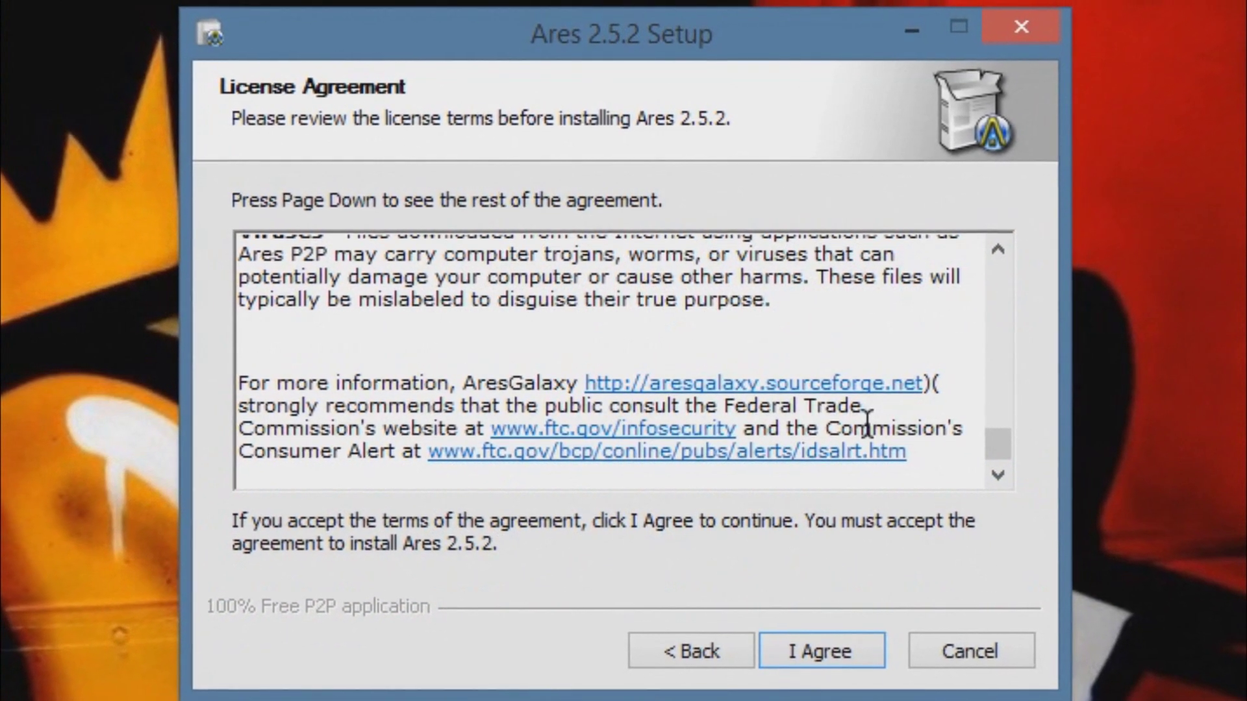
scroll(870, 424, up, 1)
scroll(858, 422, up, 1)
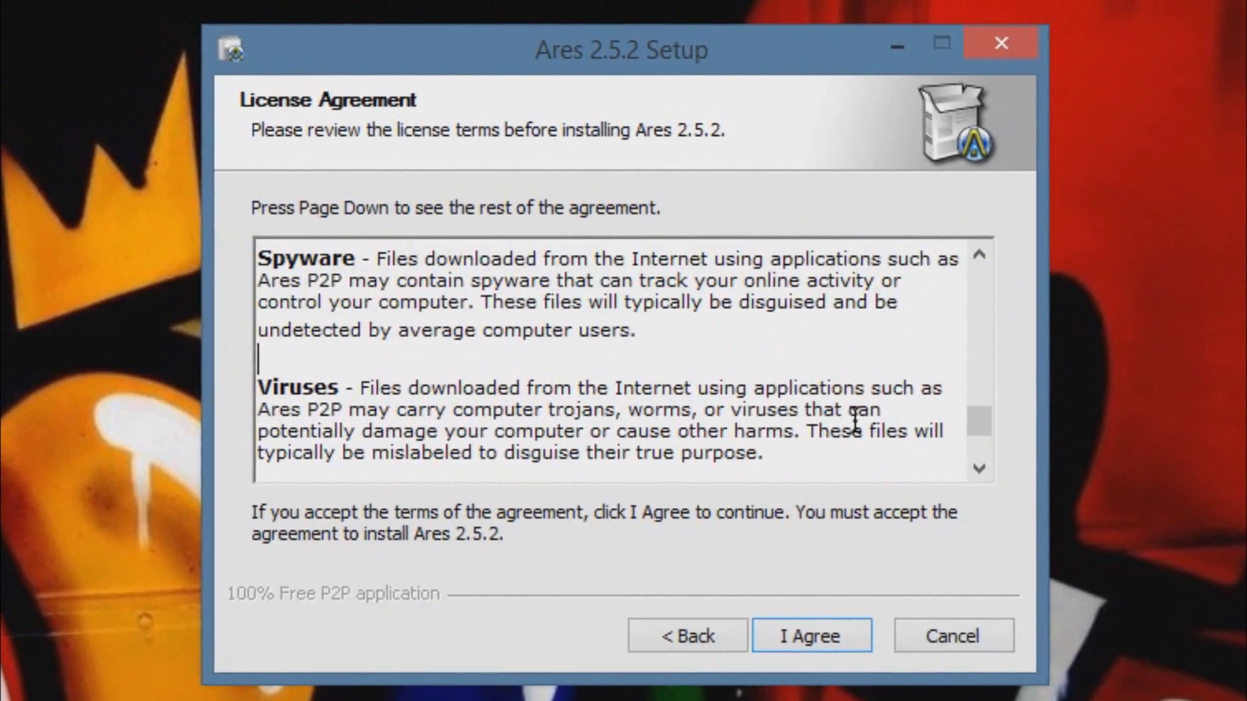
scroll(861, 413, down, 2)
scroll(846, 455, up, 1)
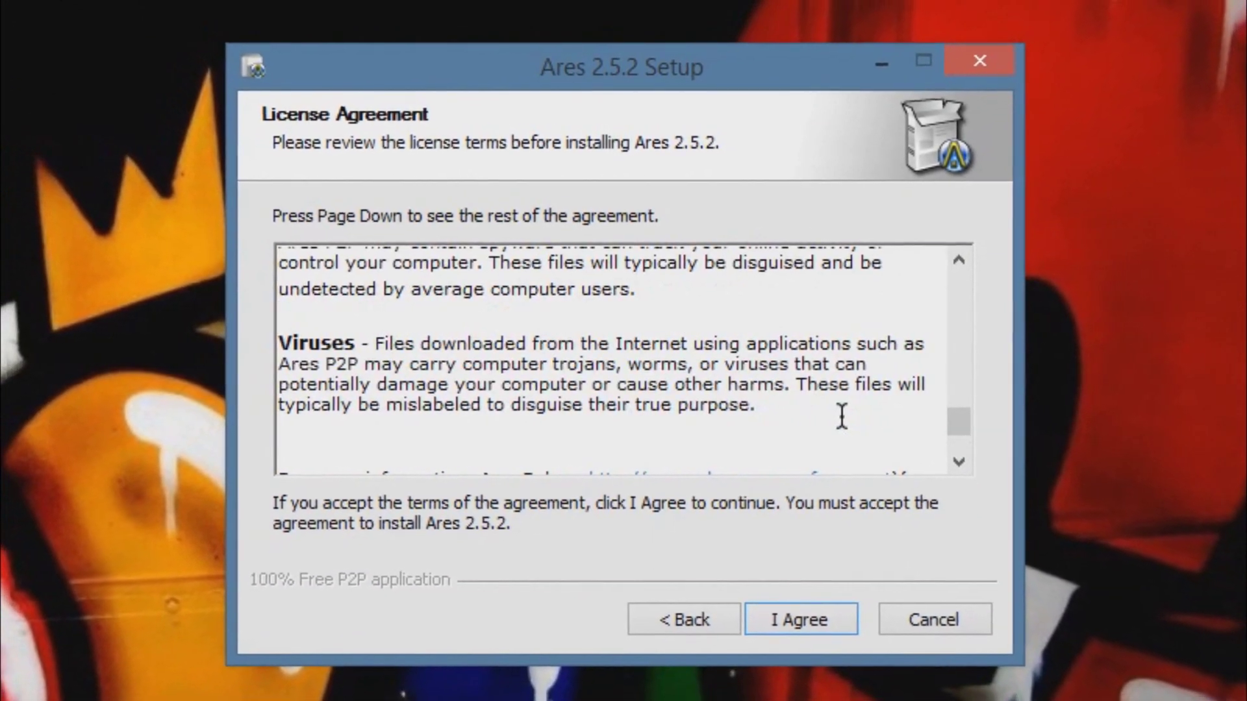
scroll(834, 414, up, 1)
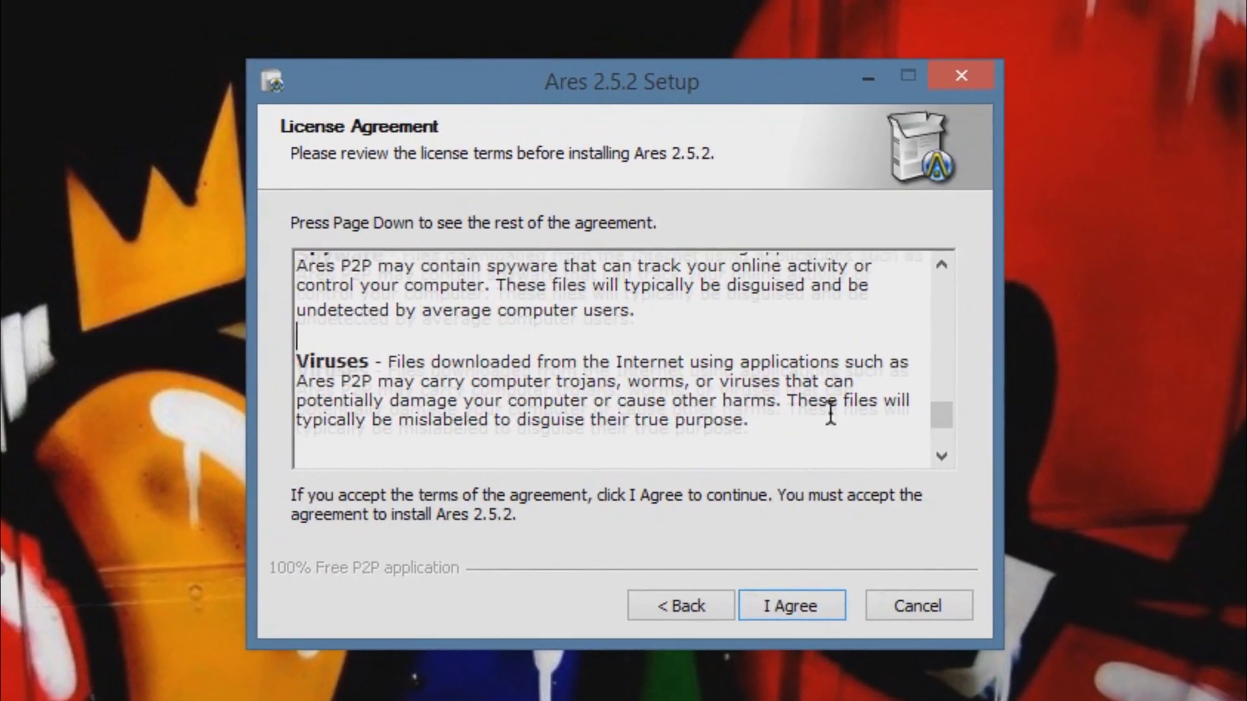
Step: Reread the license agreement's P2P software user advisories from copyright infringement to viruses, briefly highlighting the Viruses paragraph
scroll(825, 409, up, 3)
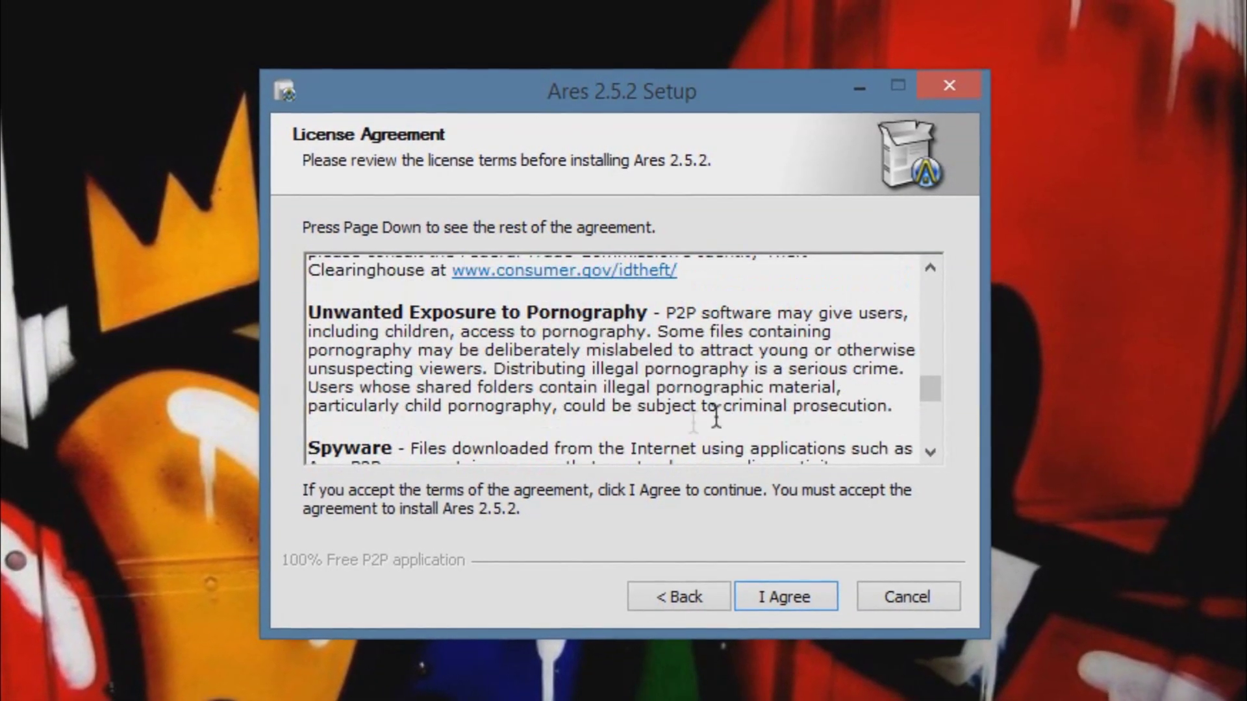
drag(315, 304, 812, 390)
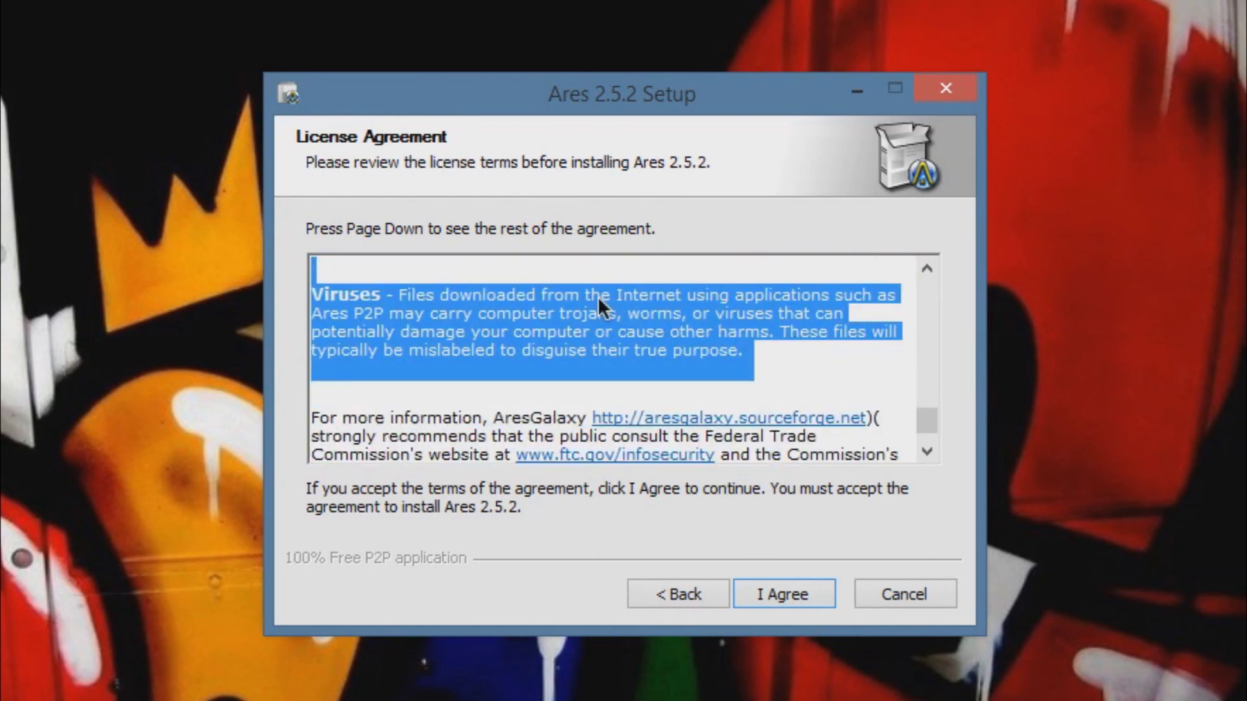
click(565, 328)
scroll(578, 352, up, 12)
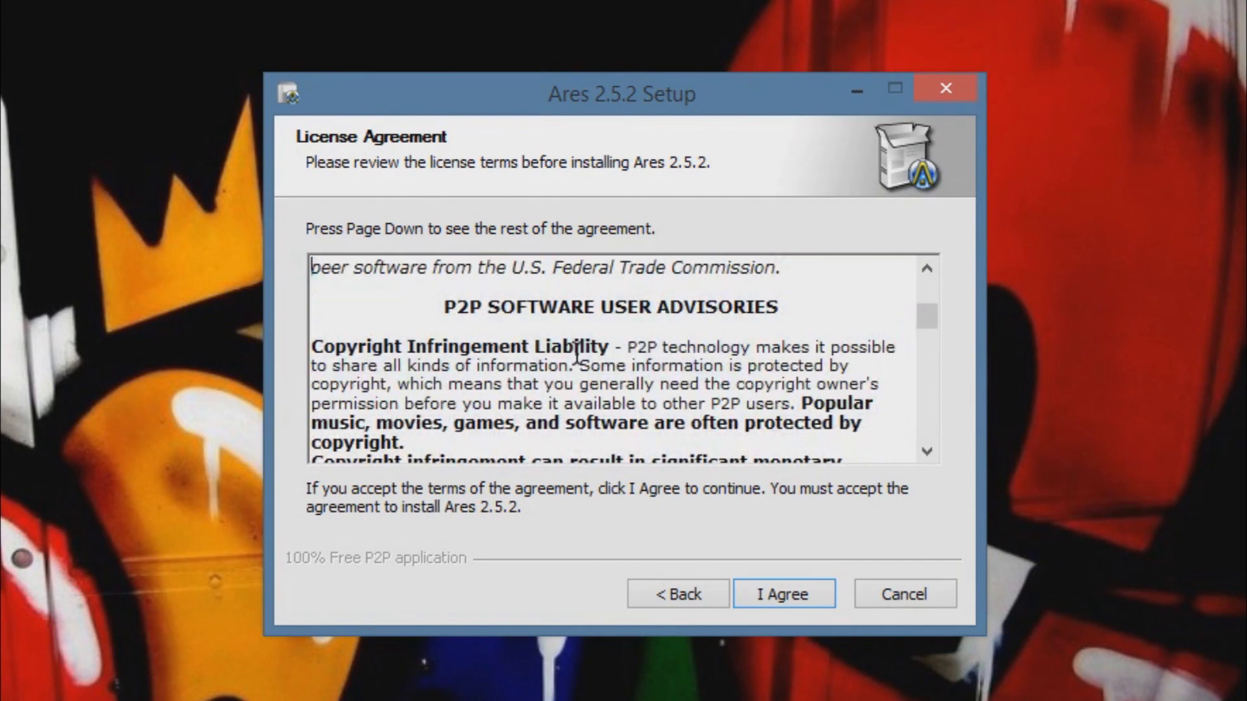
scroll(577, 355, down, 4)
scroll(577, 355, down, 3)
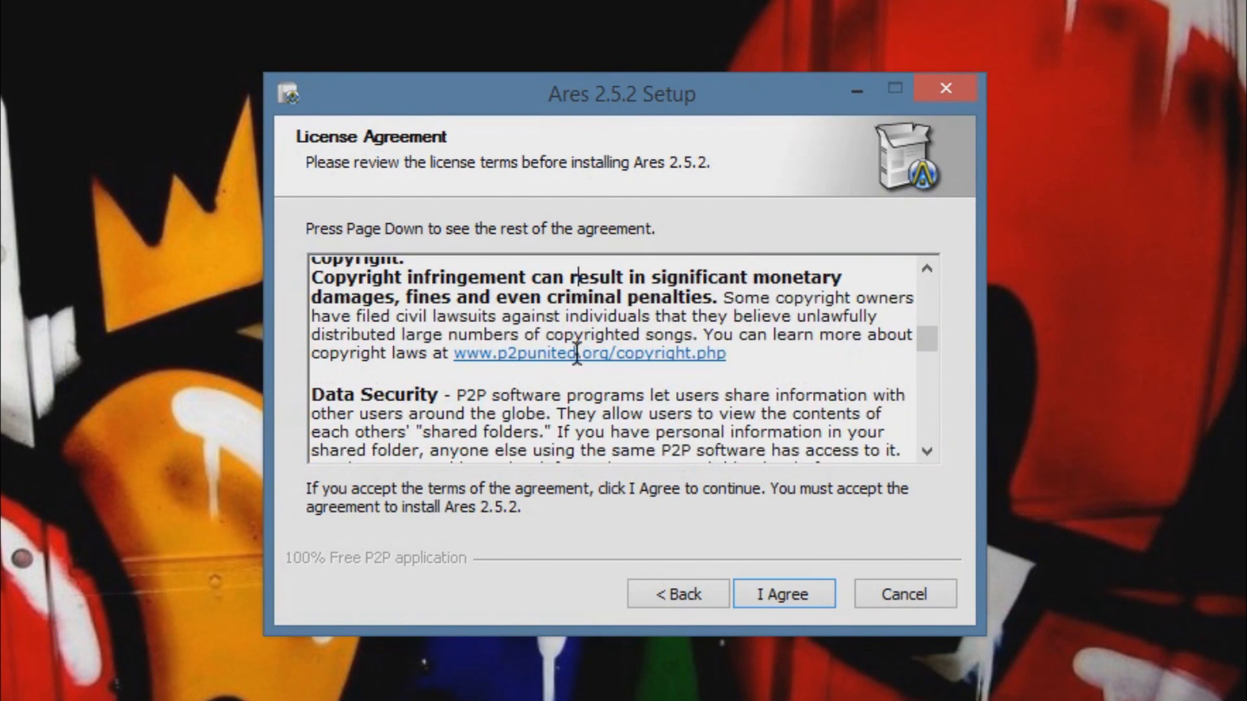
scroll(577, 354, down, 1)
scroll(577, 354, down, 7)
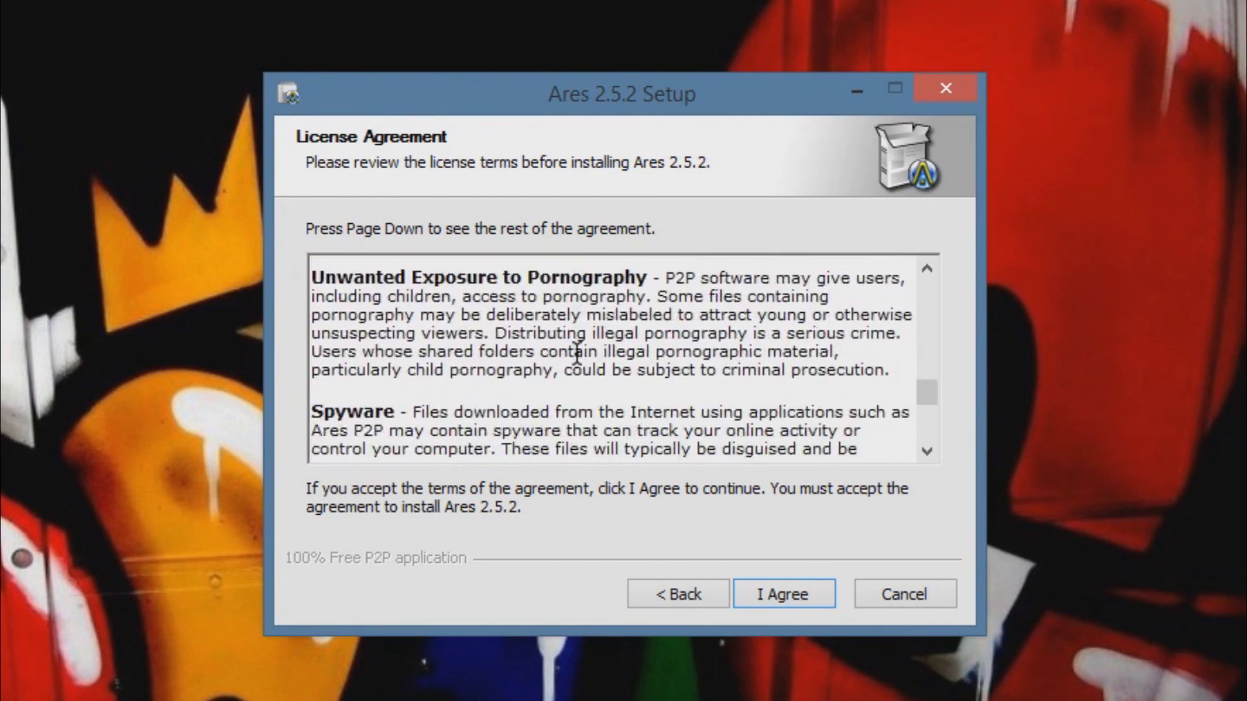
Step: Accept the Ares license agreement and continue setup with the bundled Avast Free Antivirus offer declined
click(781, 591)
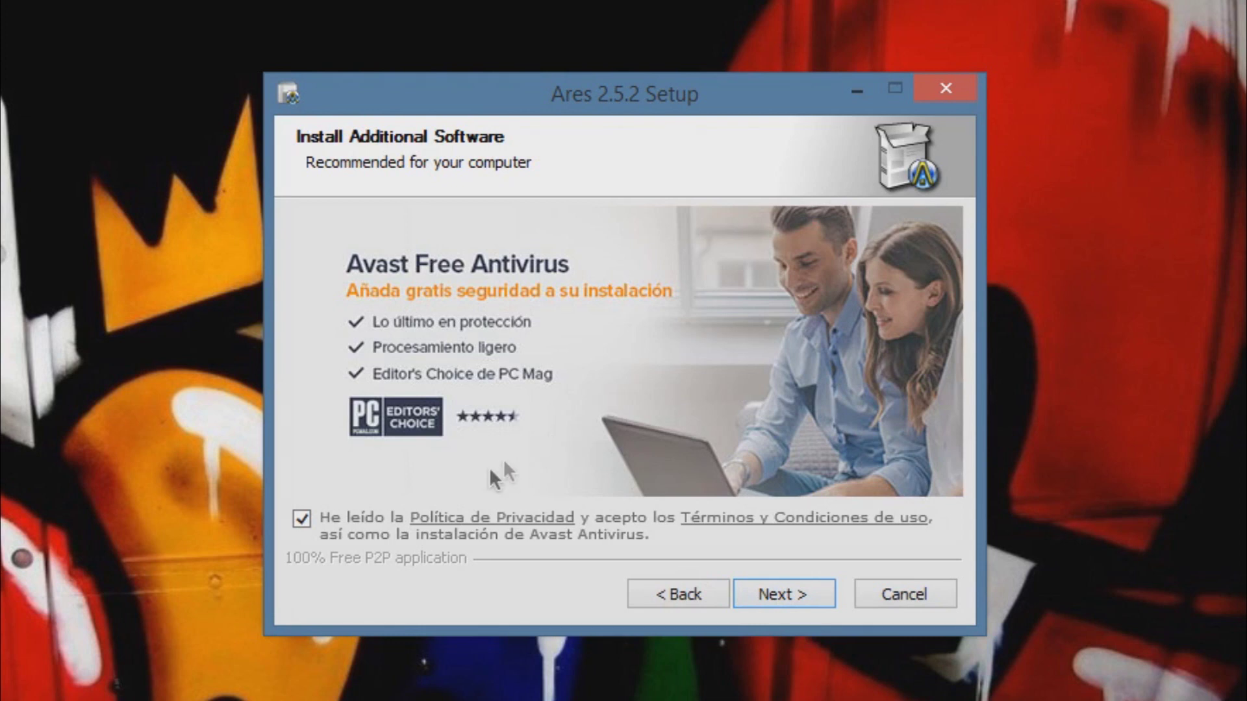
click(303, 518)
click(772, 587)
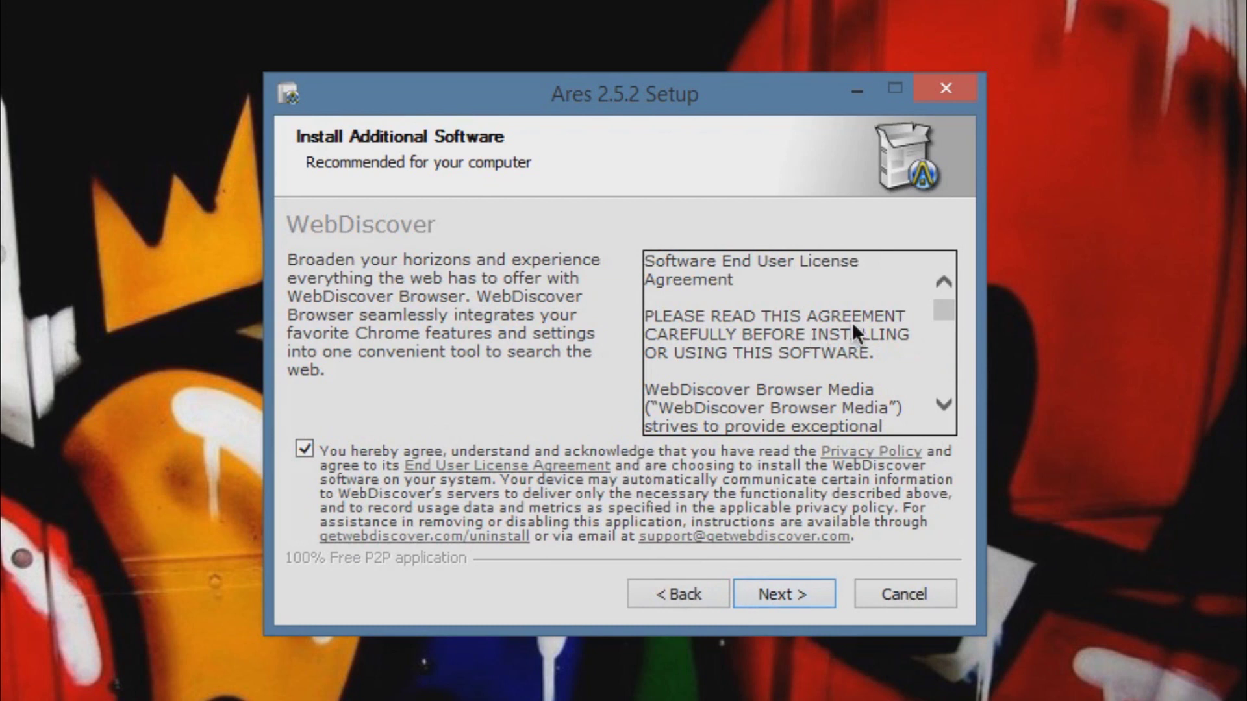
Step: Look through the WebDiscover Software End User License Agreement on the additional software page
click(942, 406)
drag(939, 403, 939, 403)
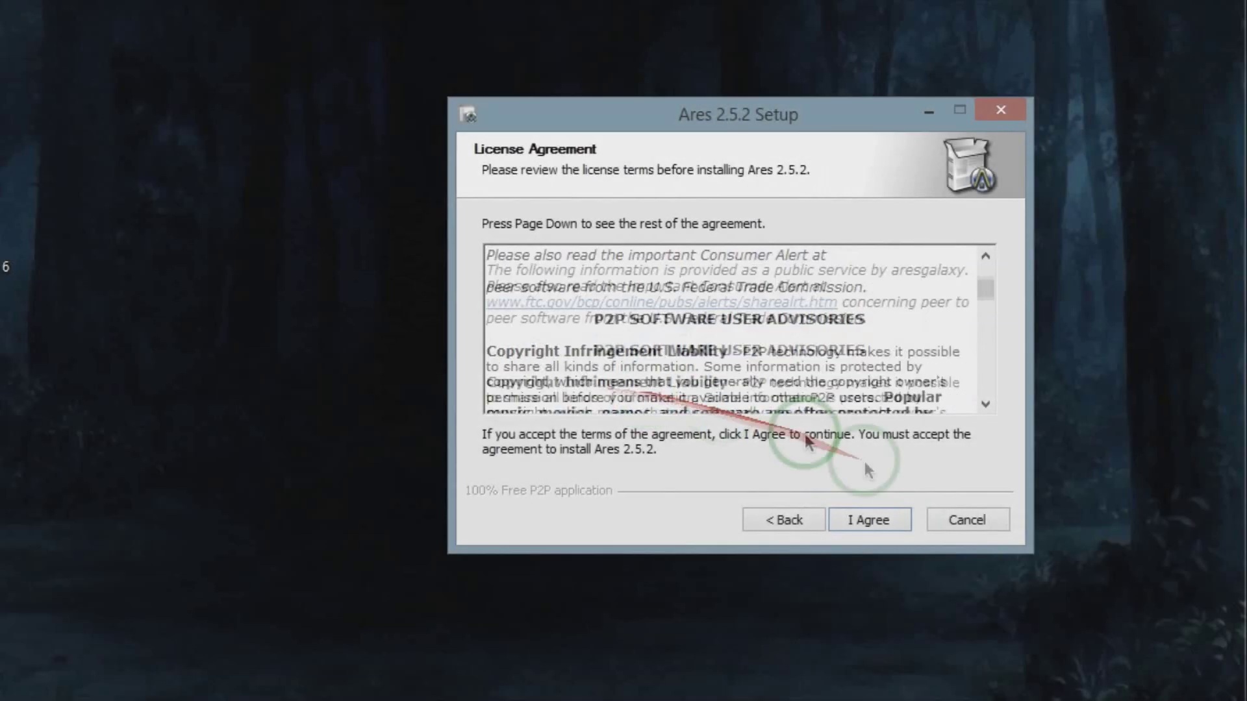
Step: Accept the Ares license agreement and continue setup with the McAfee WebAdvisor offer declined
click(876, 508)
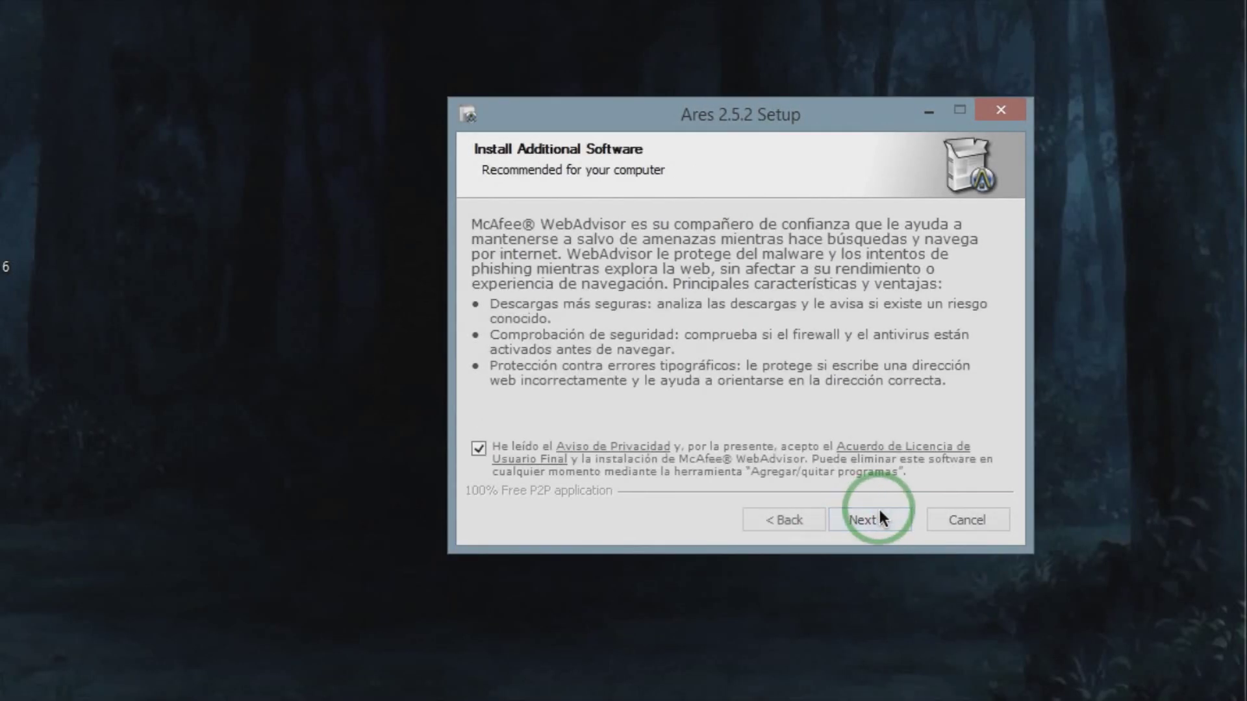
click(481, 451)
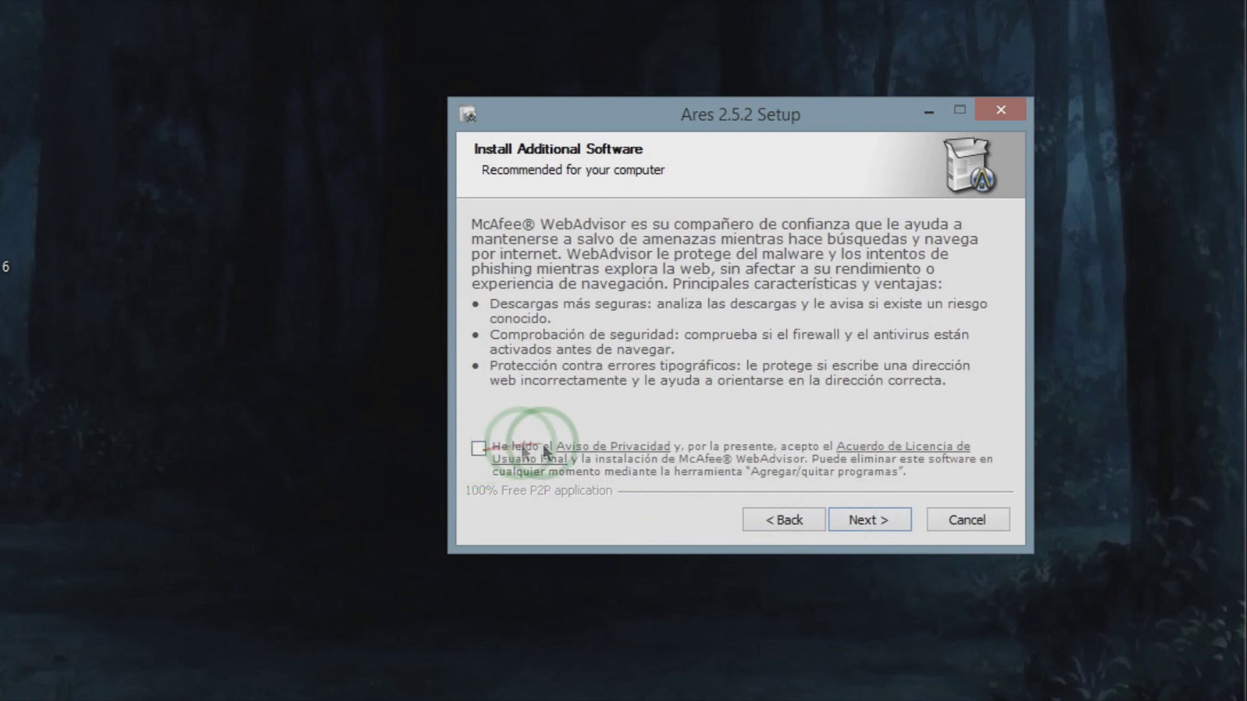
click(869, 519)
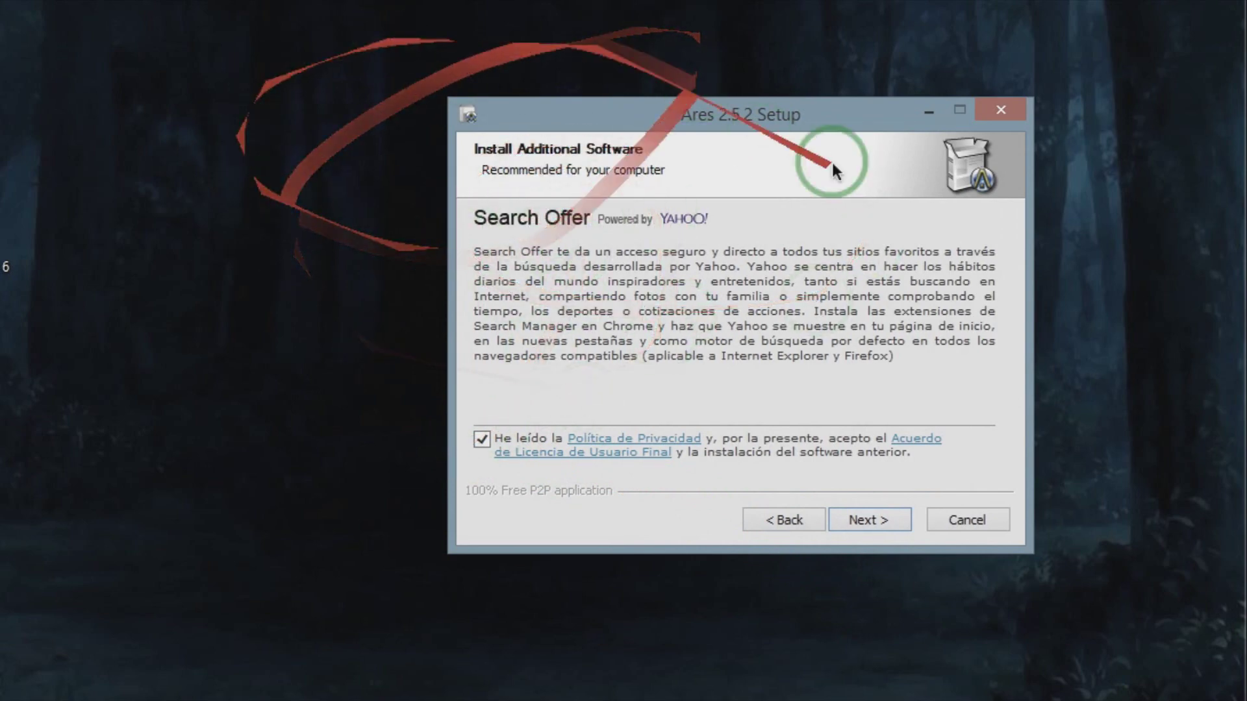
drag(751, 117, 707, 112)
Step: Install Ares 2.5.2 in C:\Program Files (x86)\Ares and close the setup wizard after installation
click(451, 425)
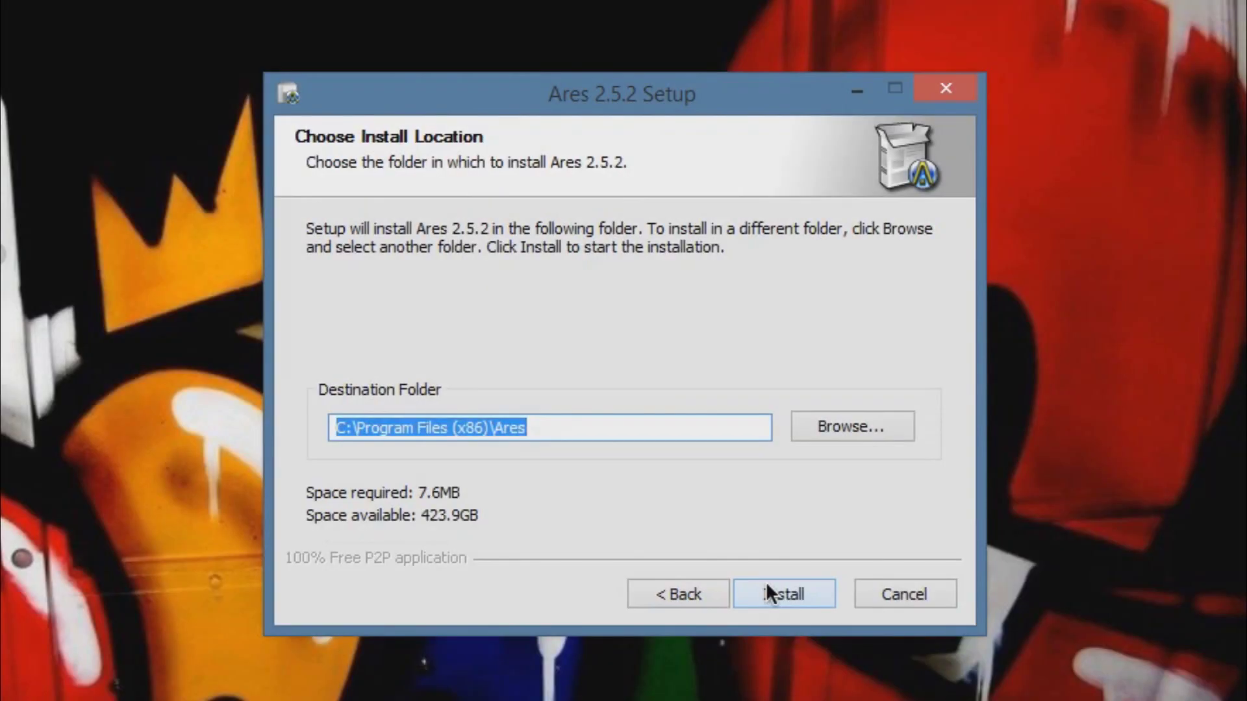
click(768, 588)
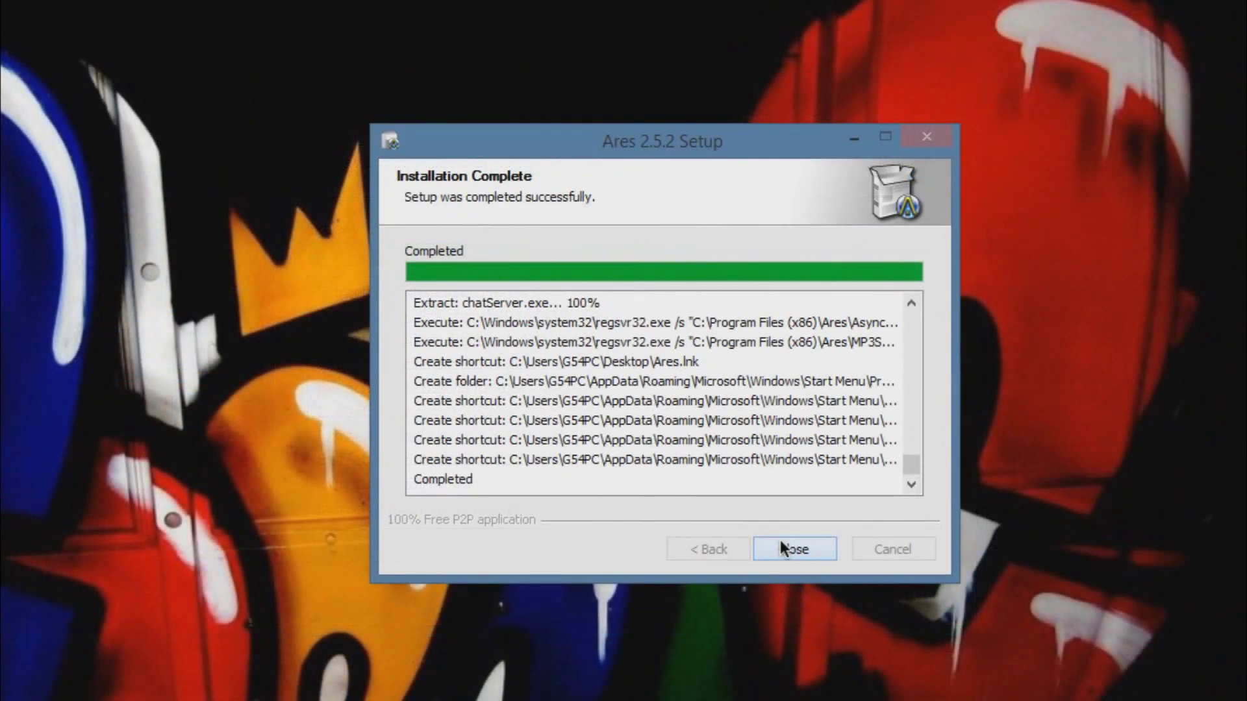
click(803, 556)
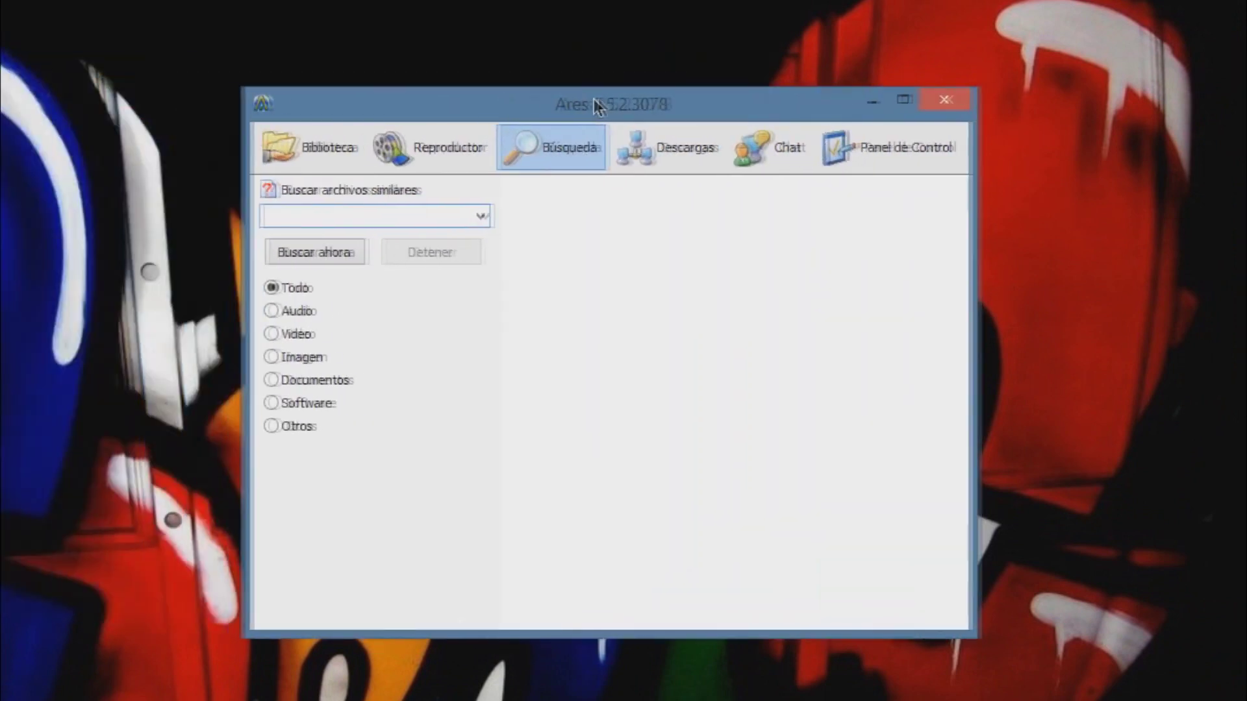
Step: Reposition the Ares window higher and look over the Biblioteca, Reproductor, Búsqueda and Descargas sections
drag(610, 98, 613, 50)
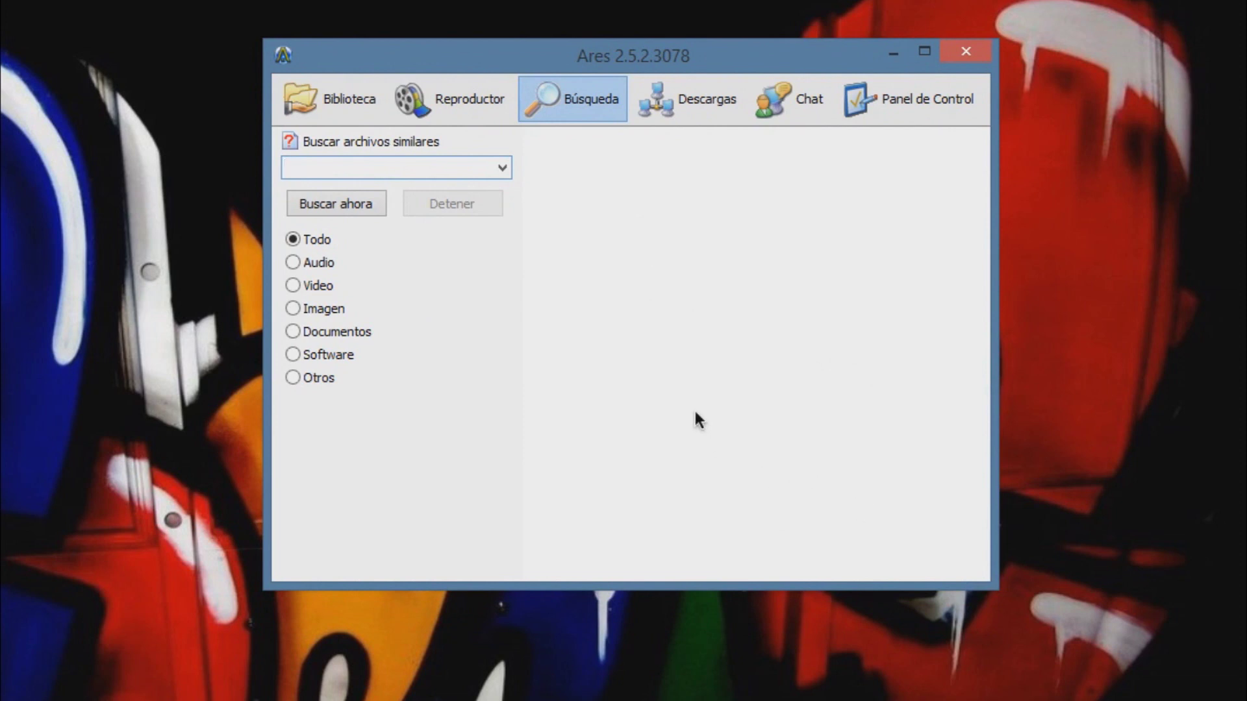
click(349, 107)
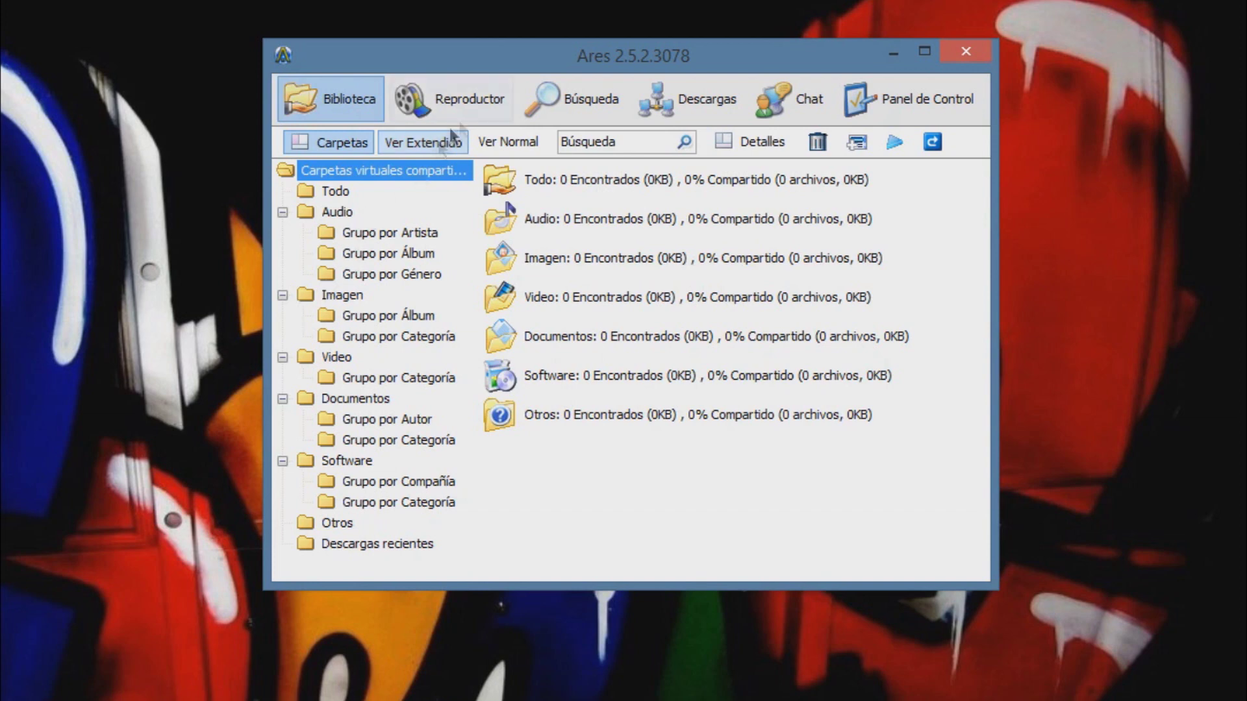
click(463, 99)
drag(545, 235, 524, 142)
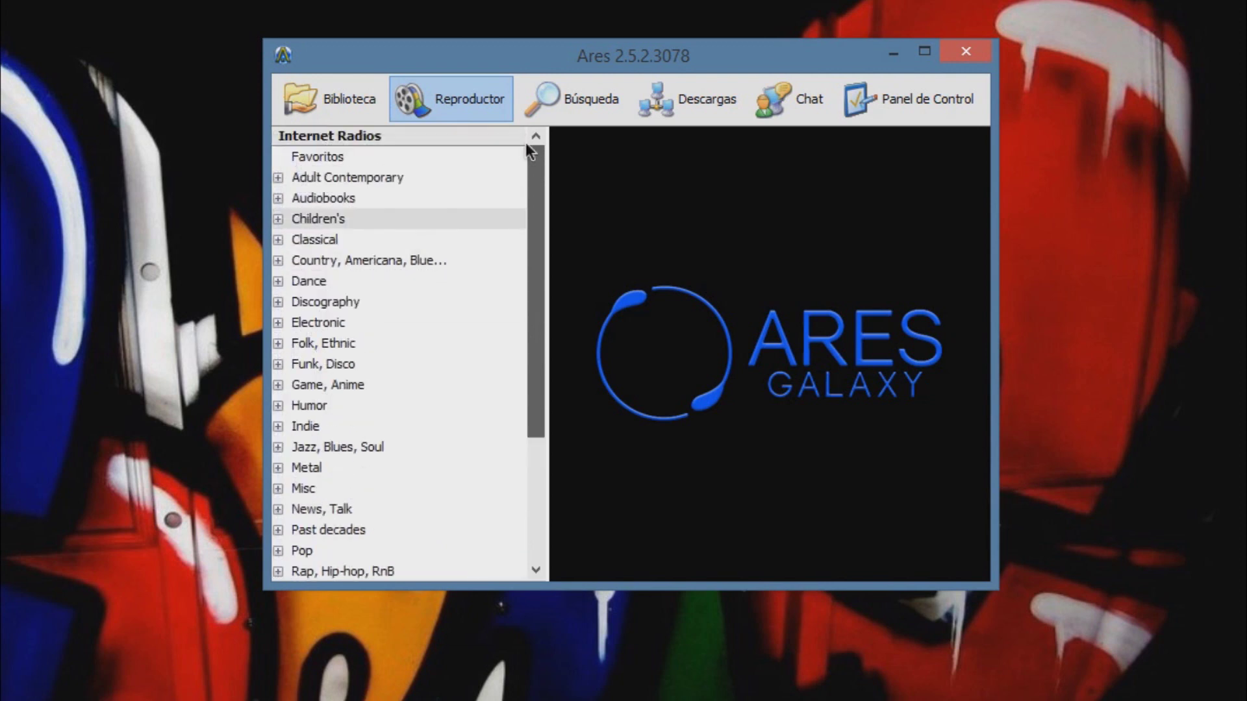
click(581, 103)
click(676, 118)
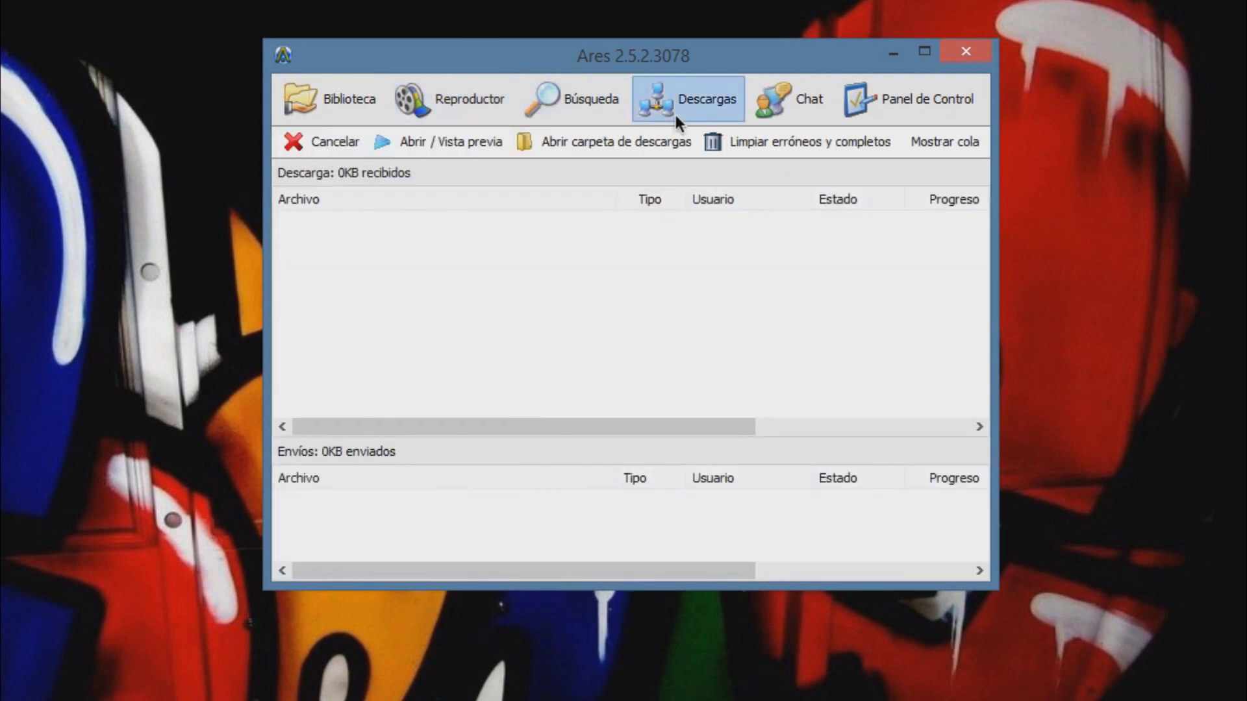
Step: Browse the list of chat channels and view the control panel's general settings
click(763, 105)
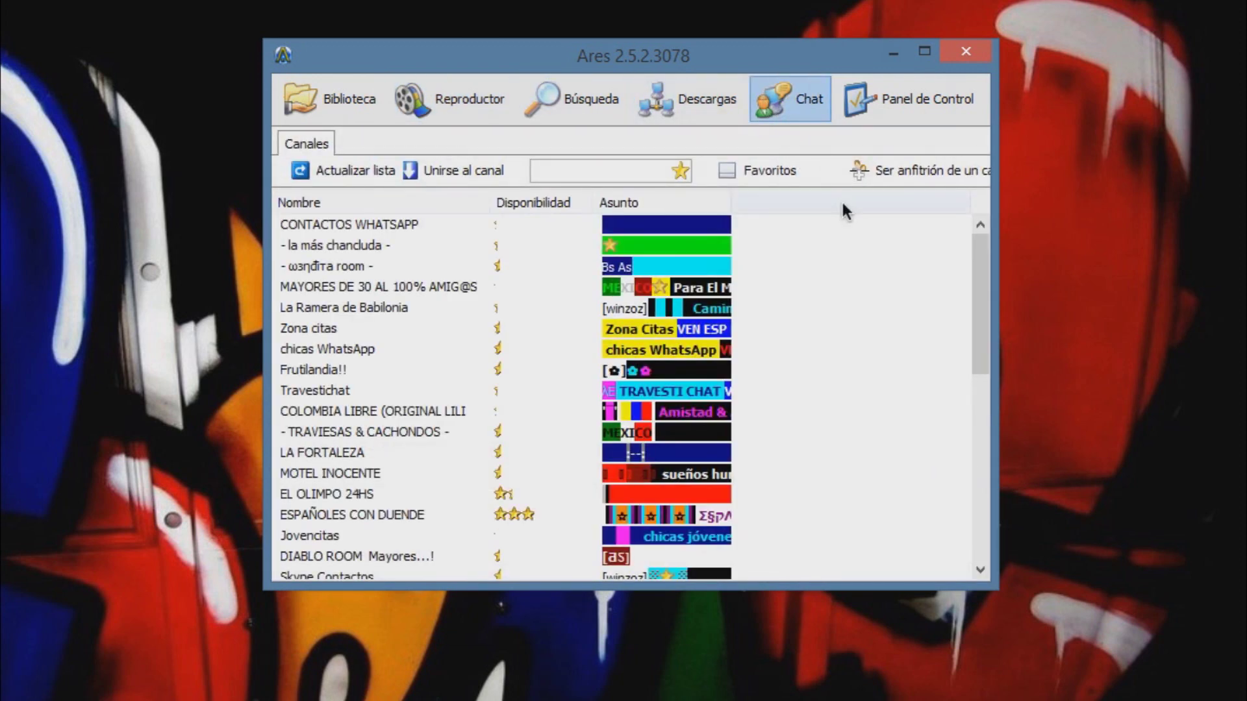
scroll(795, 390, down, 4)
scroll(917, 308, down, 2)
click(907, 111)
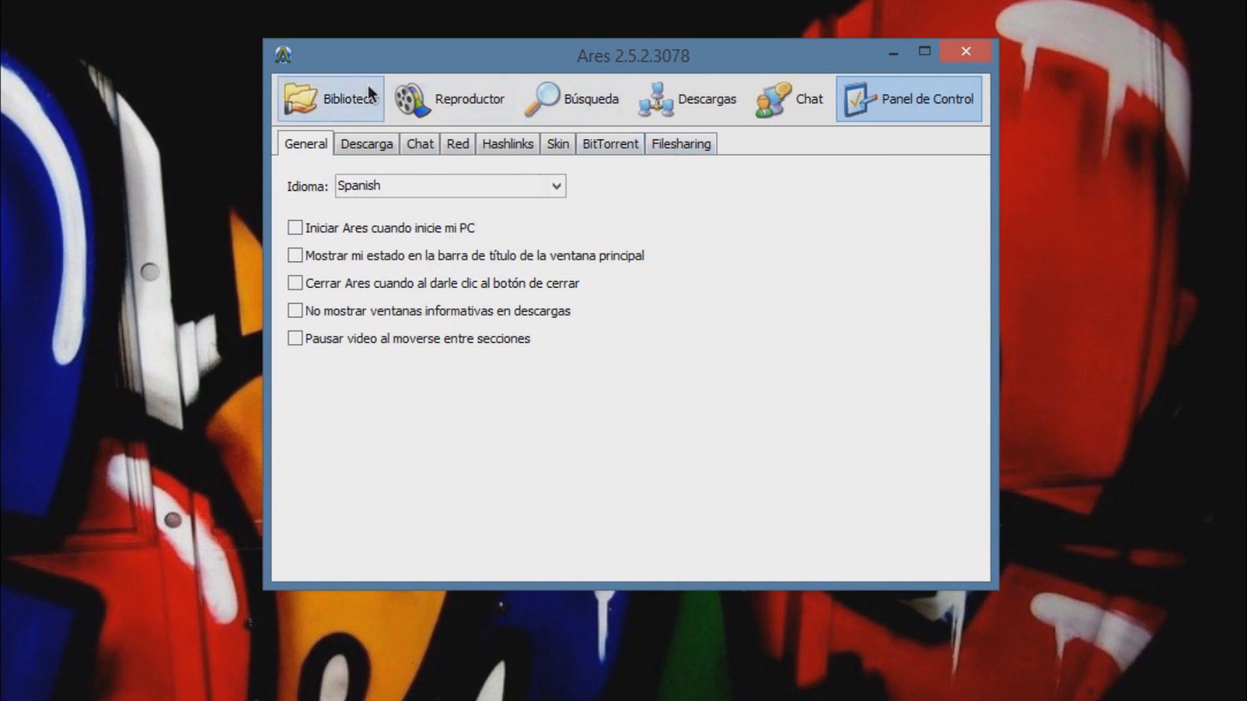
Step: Search all file types for "GTA"
click(429, 91)
click(552, 107)
text(GTA)
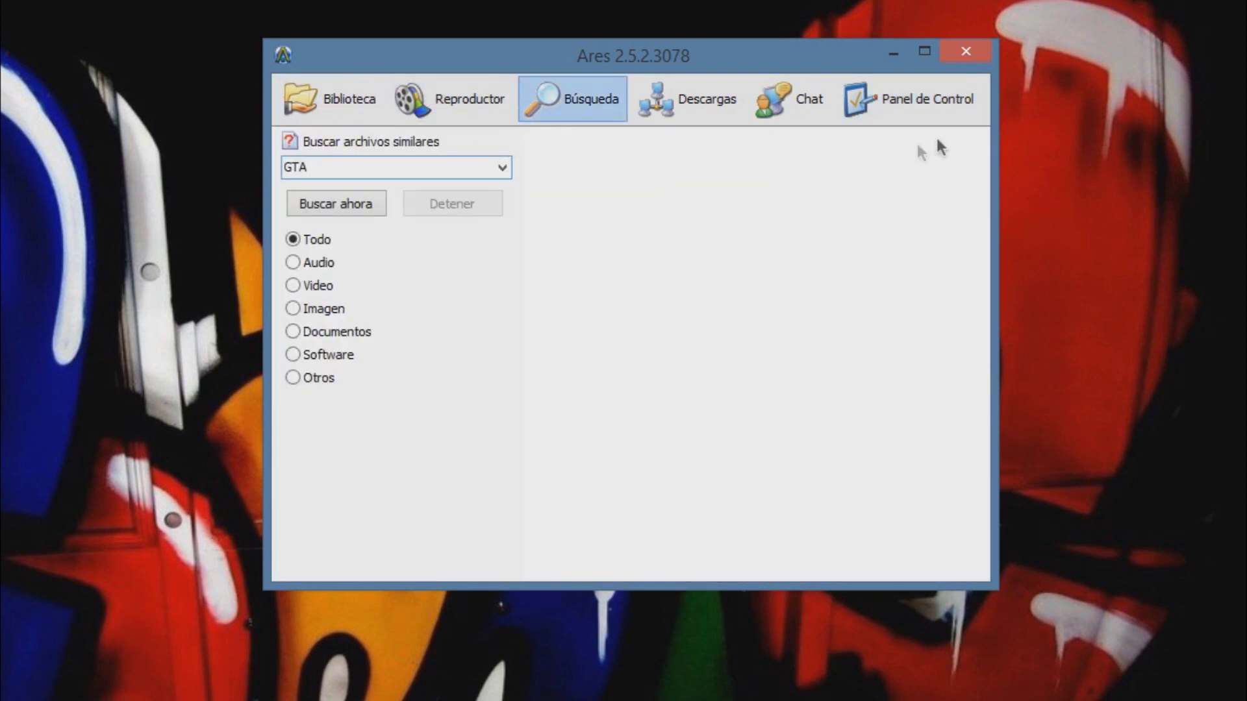
click(321, 212)
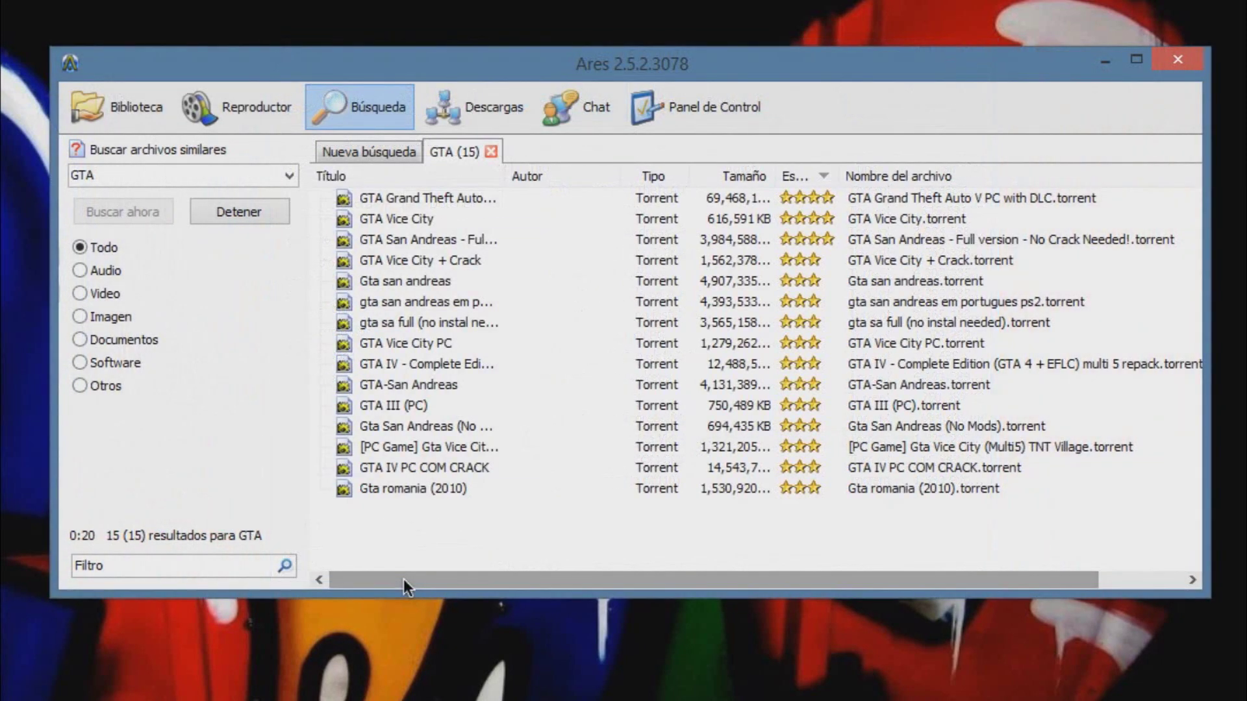
Step: Examine the file sizes, availability ratings and details of several GTA torrents in the search results
mouse_move(730, 196)
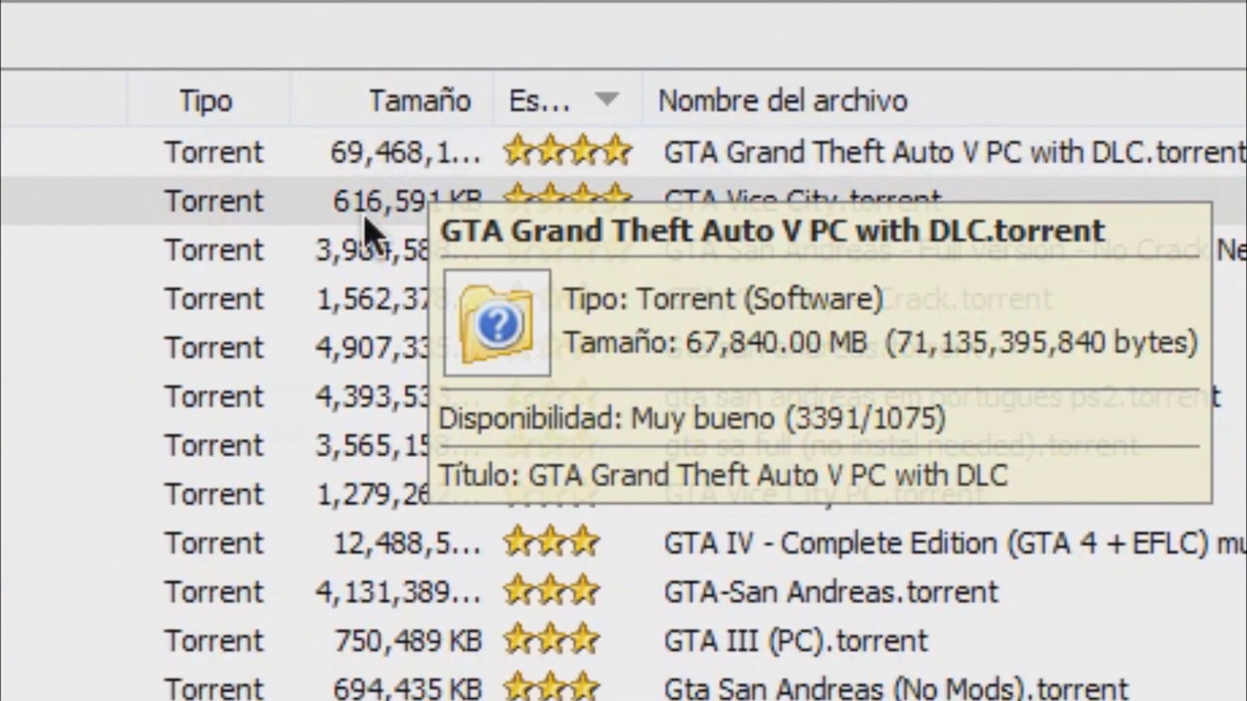
mouse_move(367, 224)
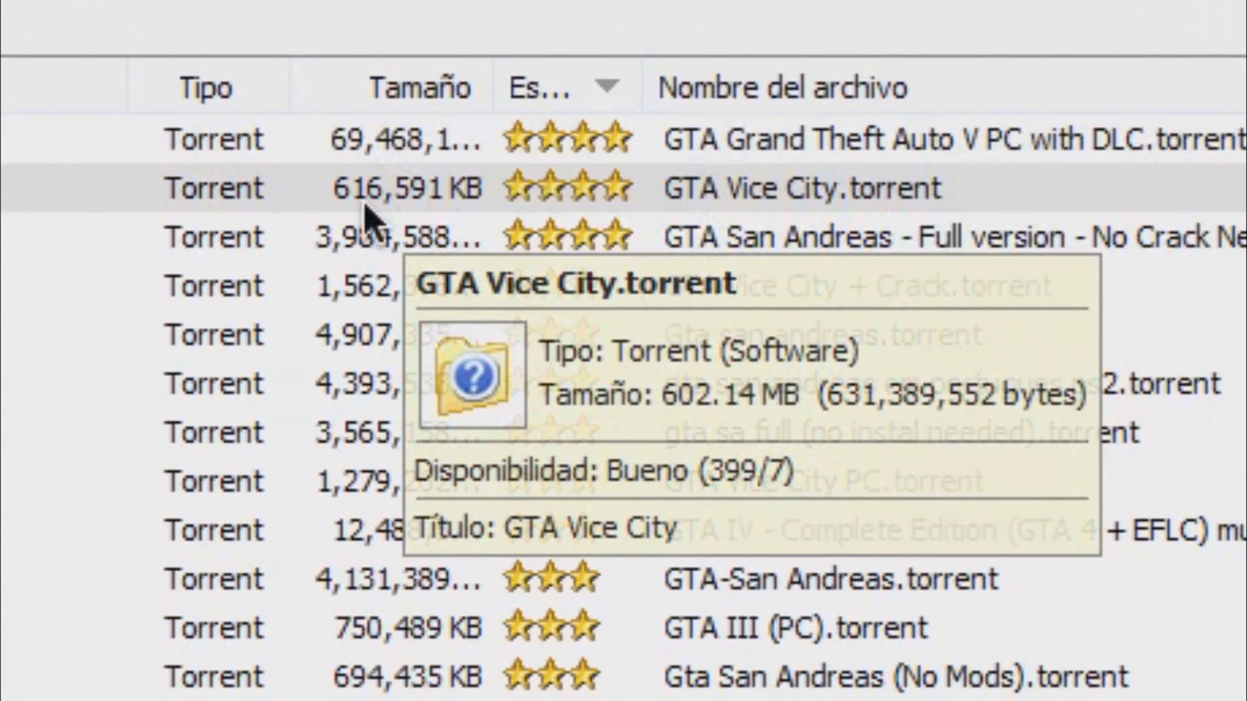
click(365, 207)
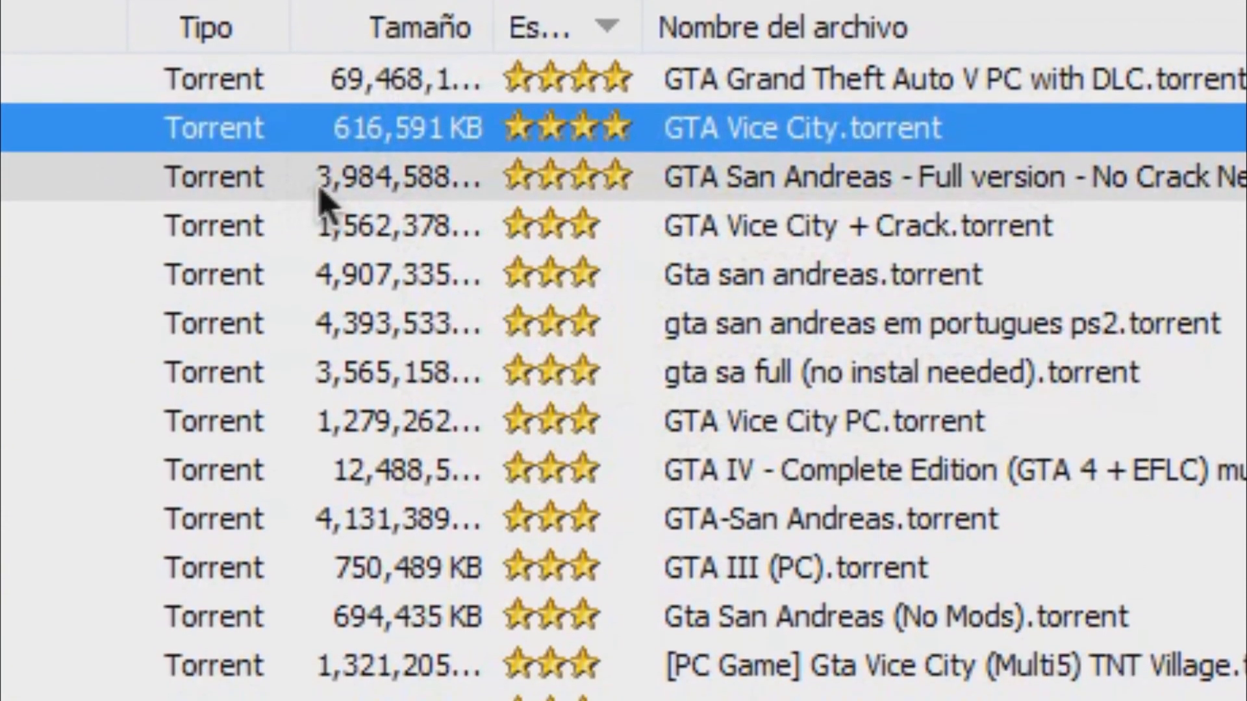
click(324, 219)
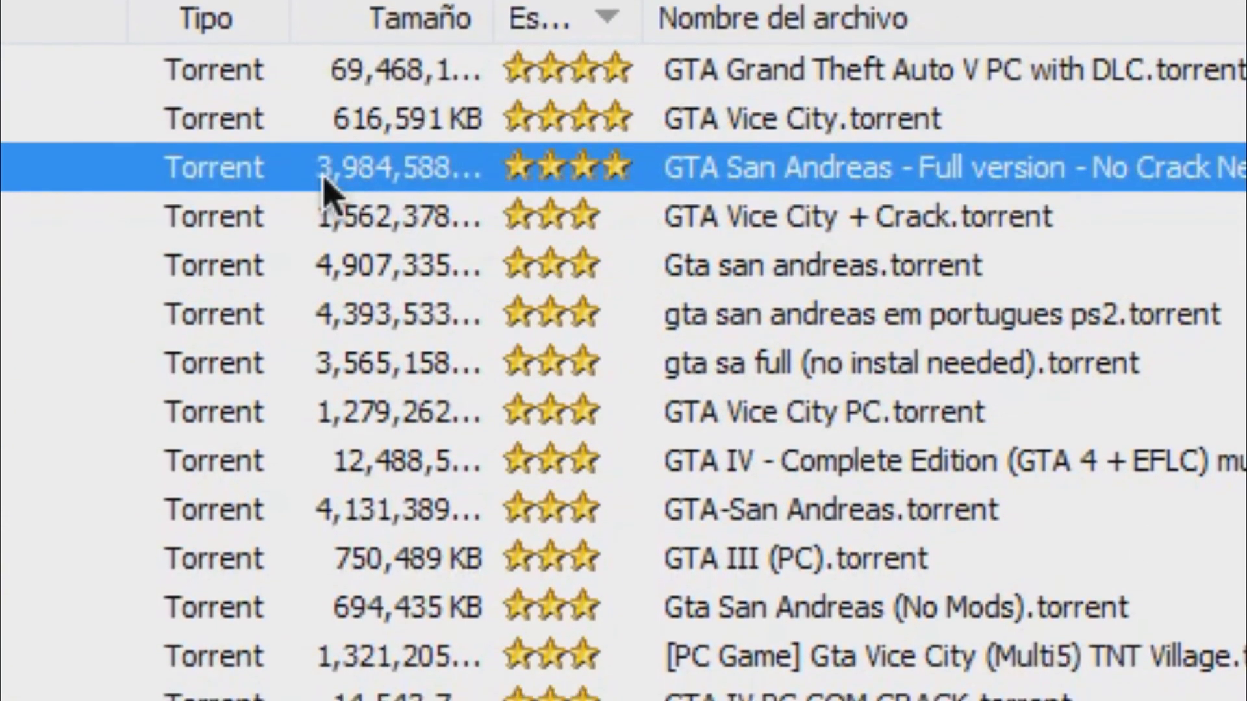
click(301, 265)
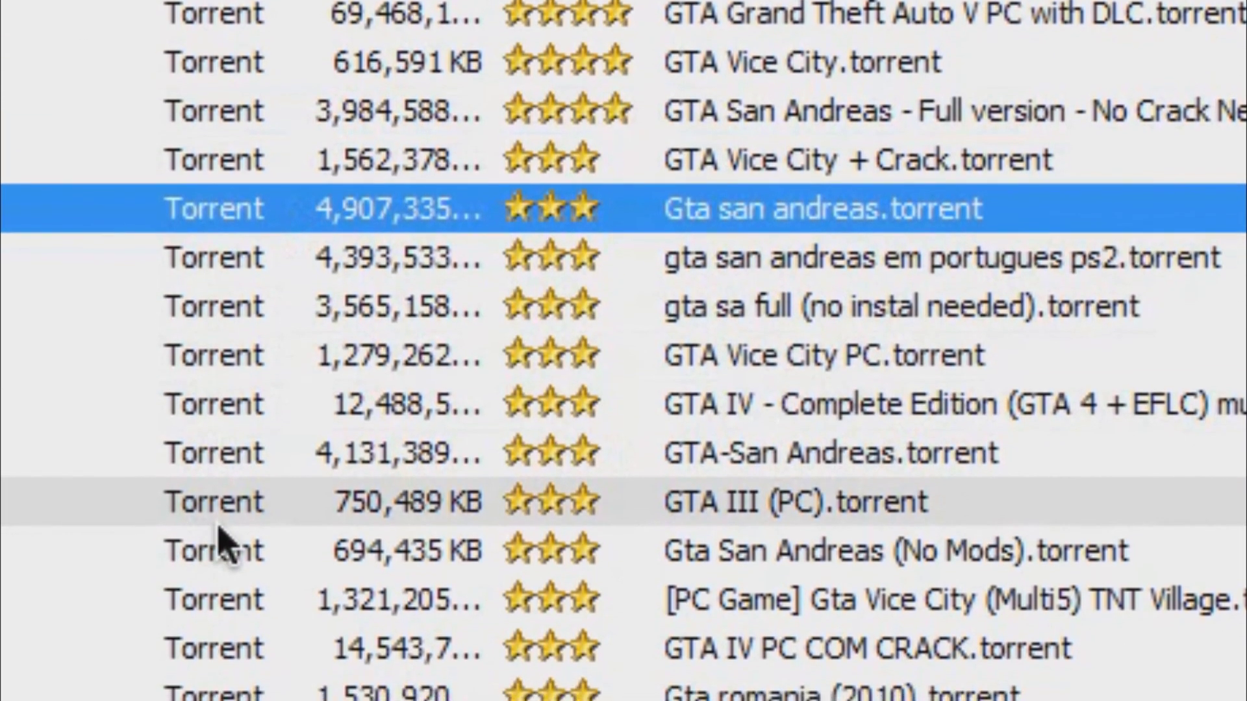
click(220, 539)
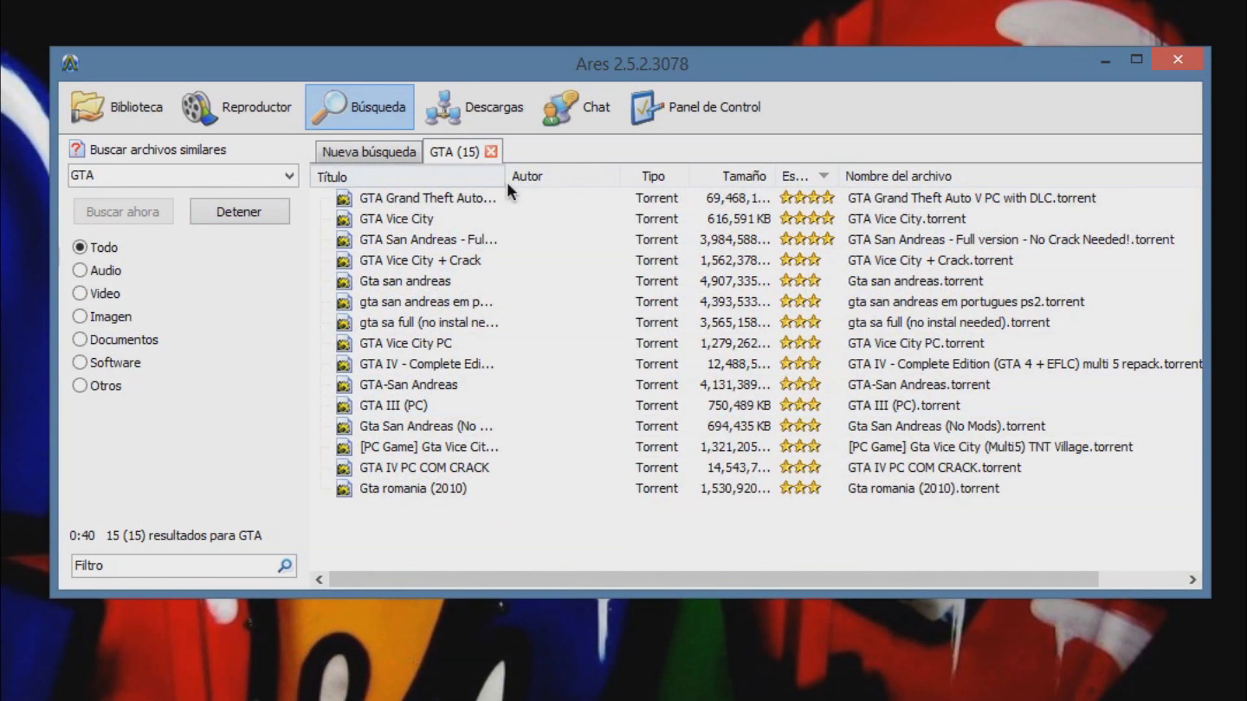
mouse_move(507, 184)
mouse_down()
mouse_move(585, 191)
mouse_move(503, 190)
mouse_up()
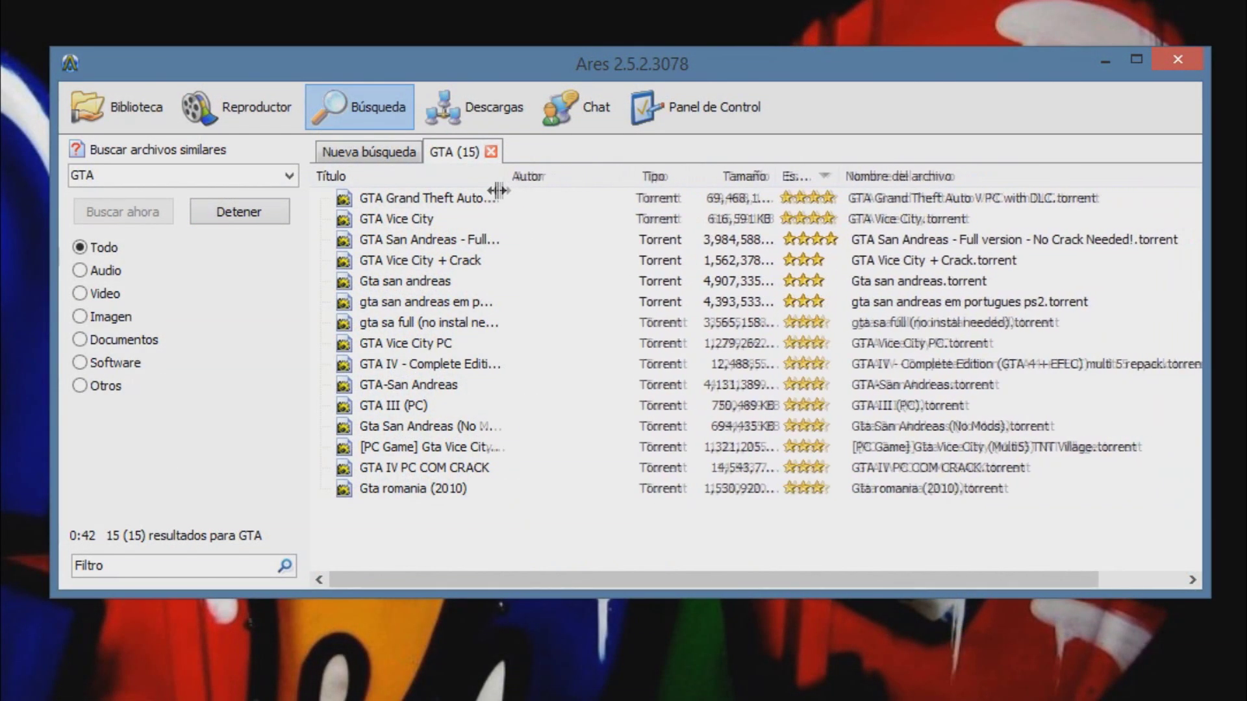
Step: Replace the GTA search term and search all file types for "Dragon Ball"
drag(154, 174, 30, 159)
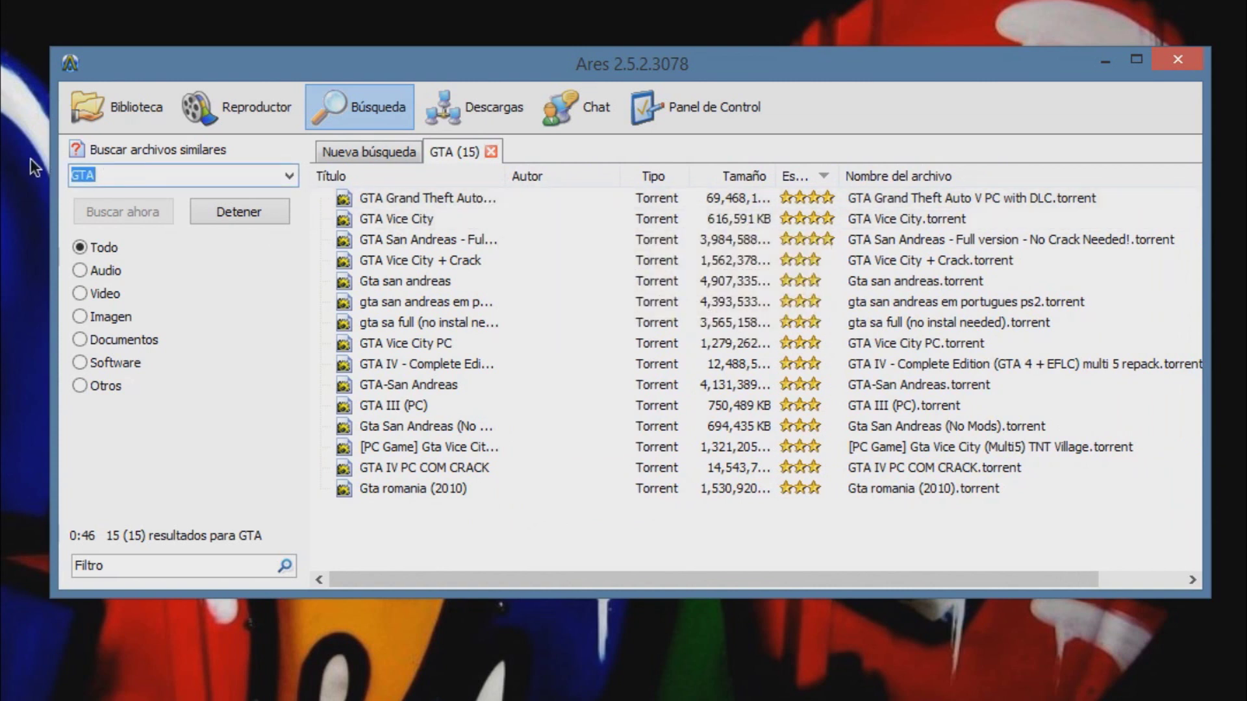
text(Dragon Ball)
key(Return)
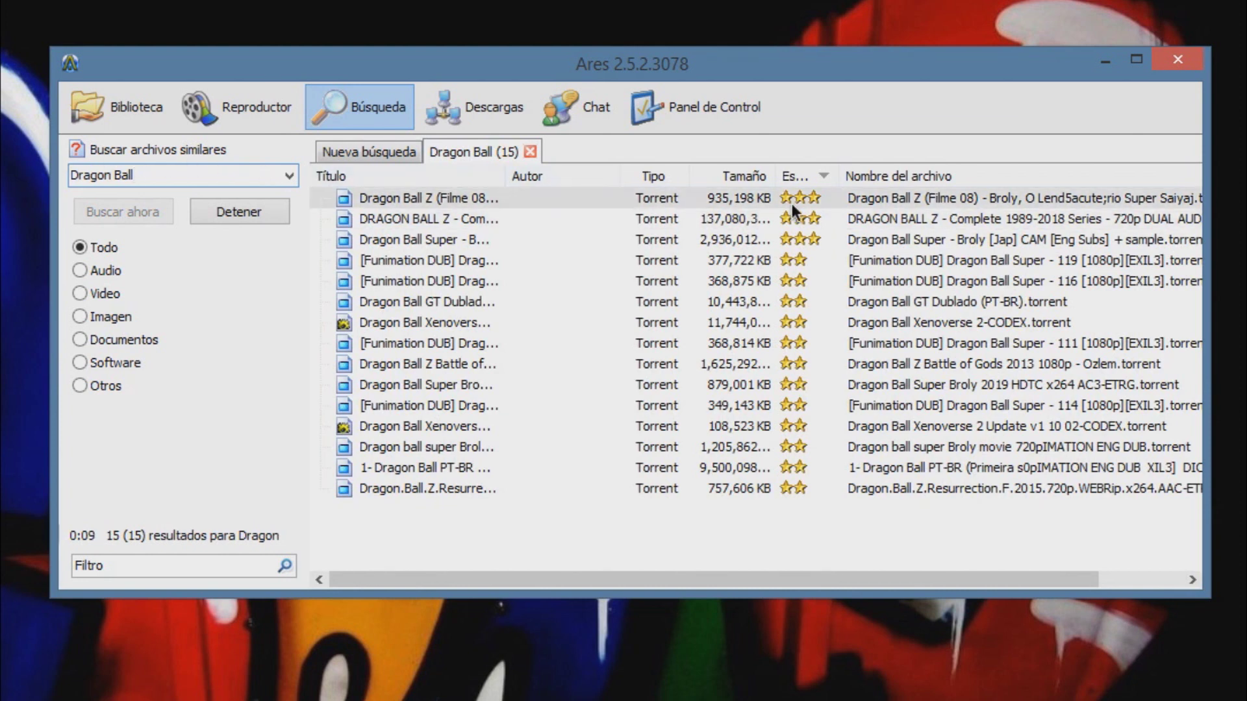
Step: Replace the search term and search all file types for "Beethoven"
key(ctrl+a)
text(Beethoven)
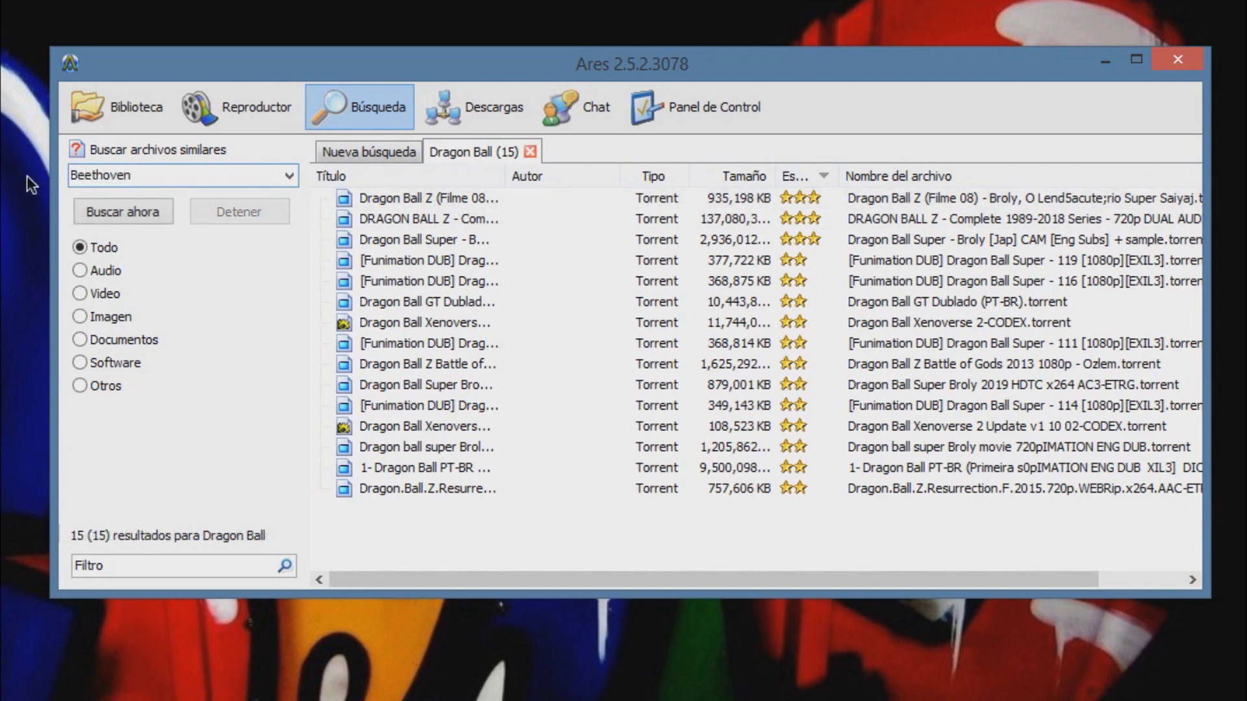
key(Return)
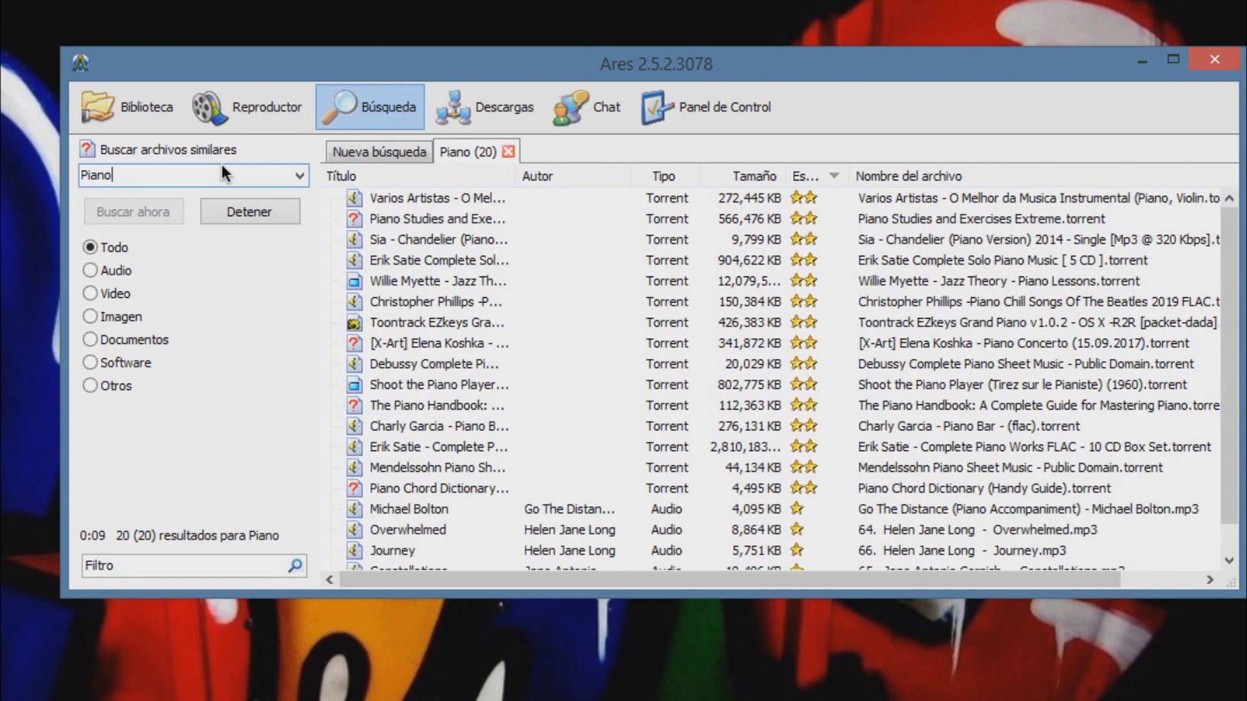
Step: Download the "Sia - Chandelier (Piano Version) 2014 - Single [Mp3 @ 320 Kbps]" torrent and view the downloads list
click(469, 240)
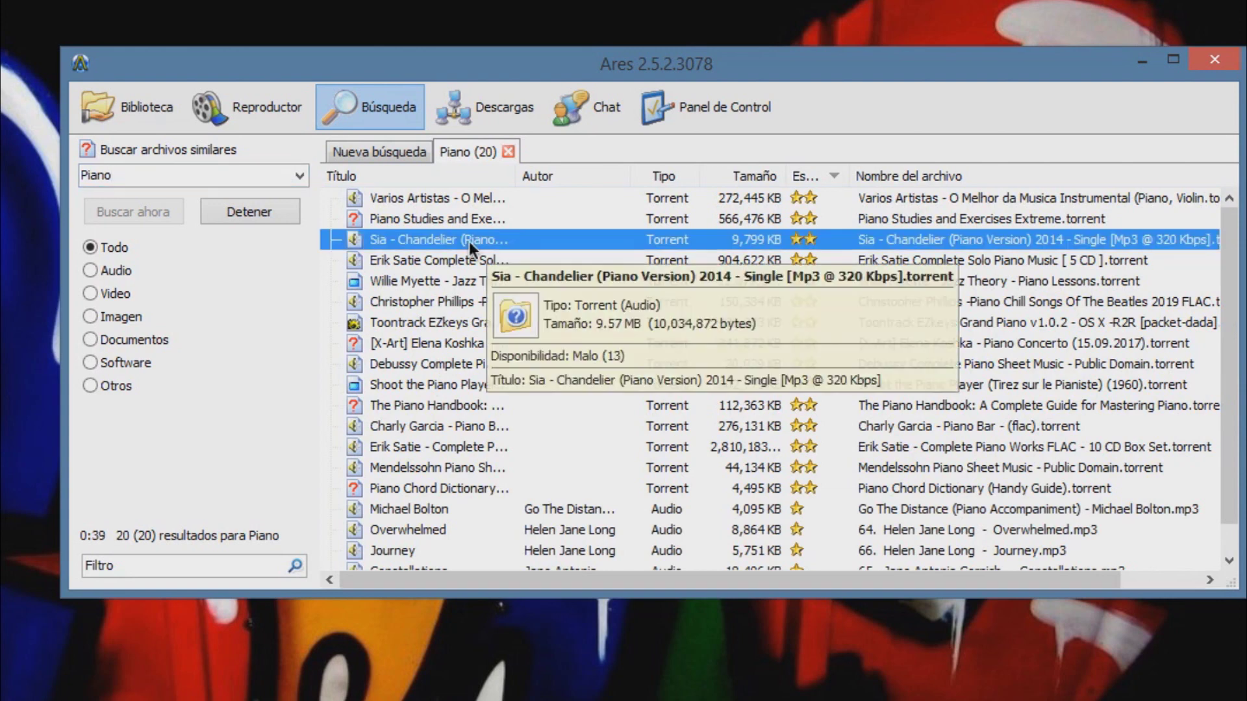
right_click(469, 240)
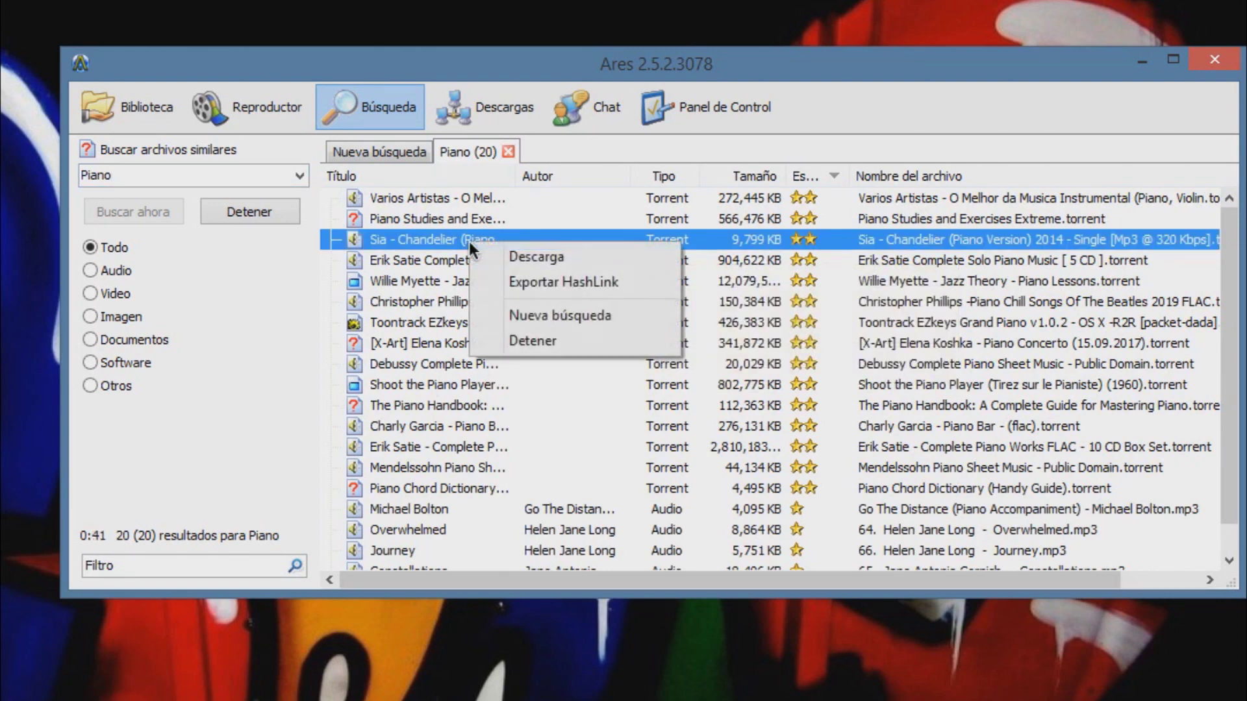
click(591, 256)
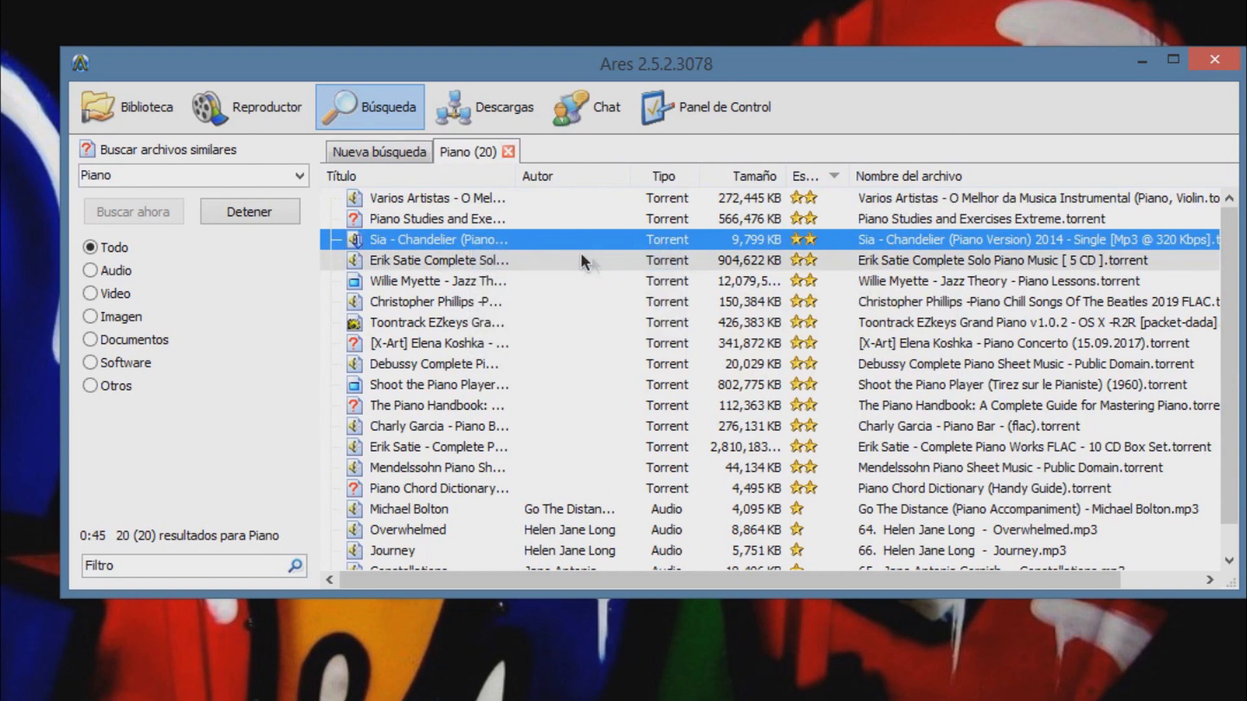
click(479, 98)
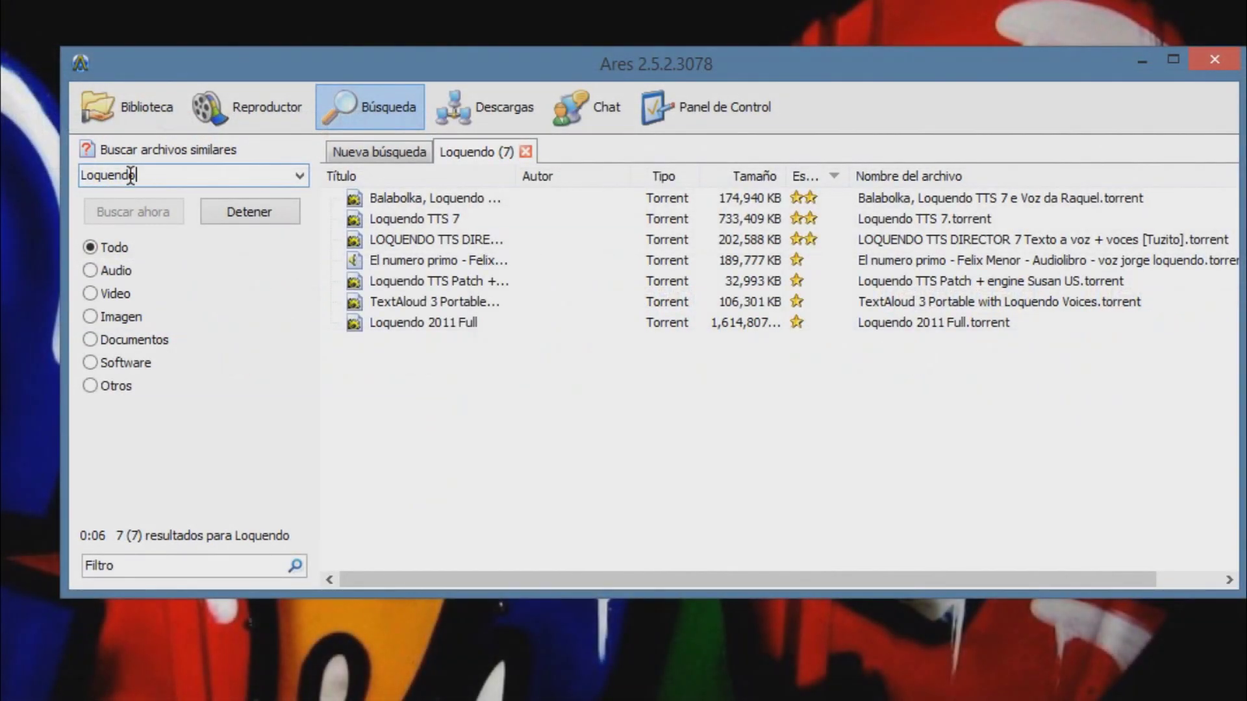
Step: Check the details of the Loquendo torrents, and search all file types for "Sony Vegas" instead
mouse_move(431, 298)
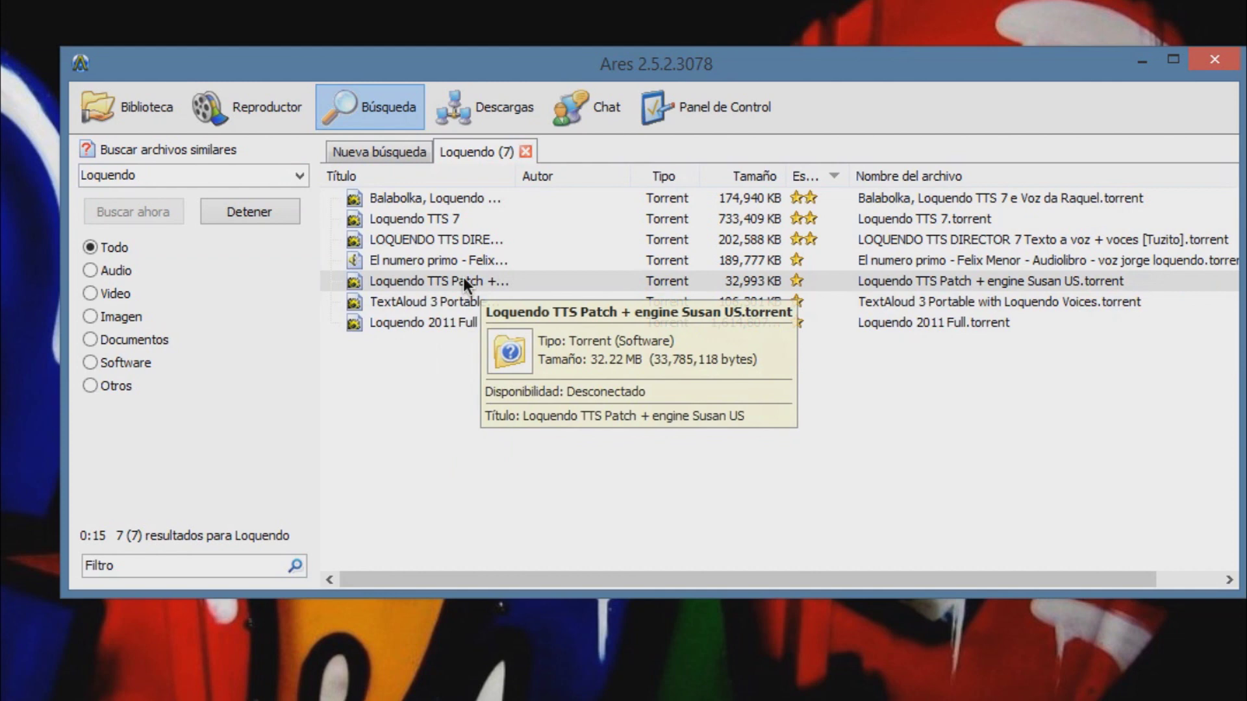
mouse_move(430, 221)
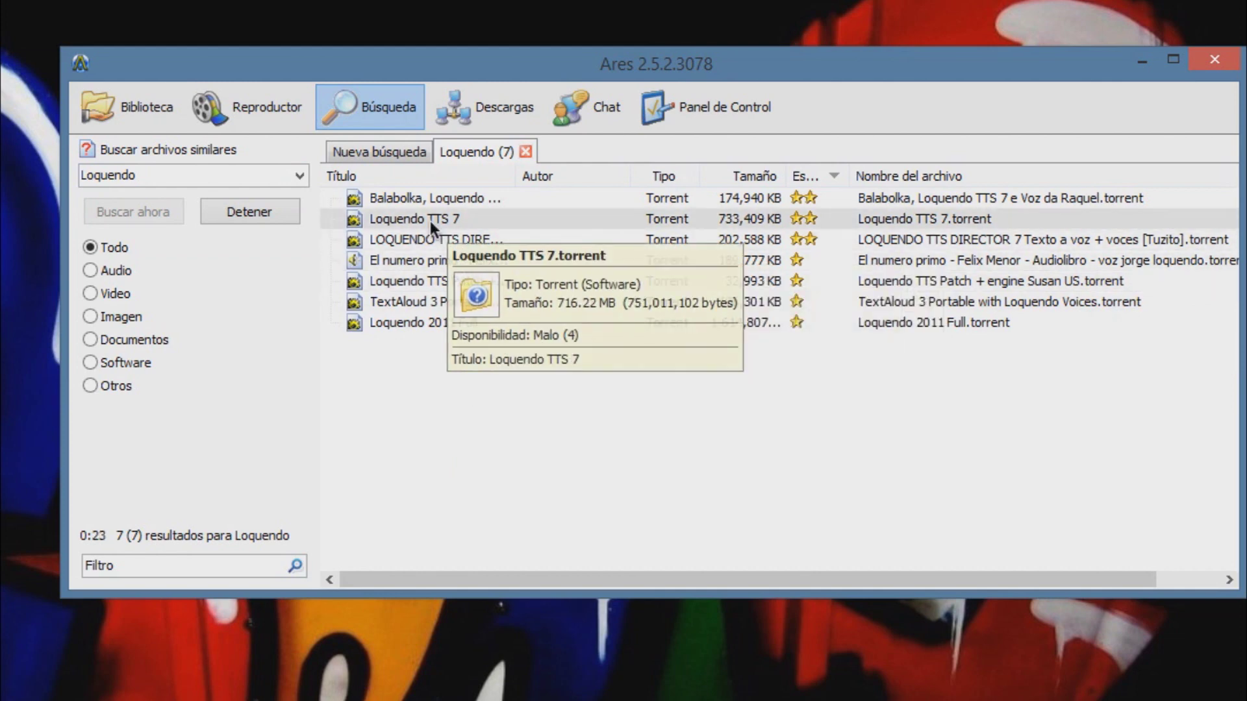
double_click(259, 174)
text(Sony Vegas)
key(Return)
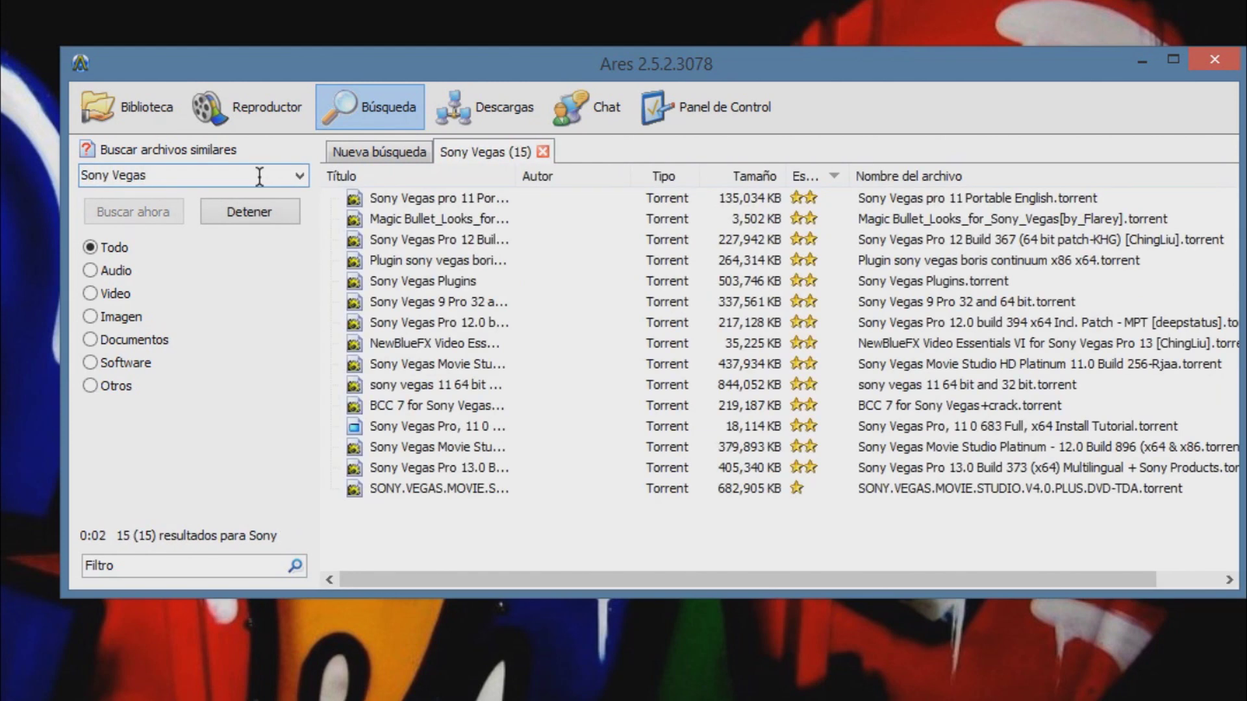
Step: Sort the Sony Vegas results by ascending size and examine the details of the smaller torrents
click(467, 426)
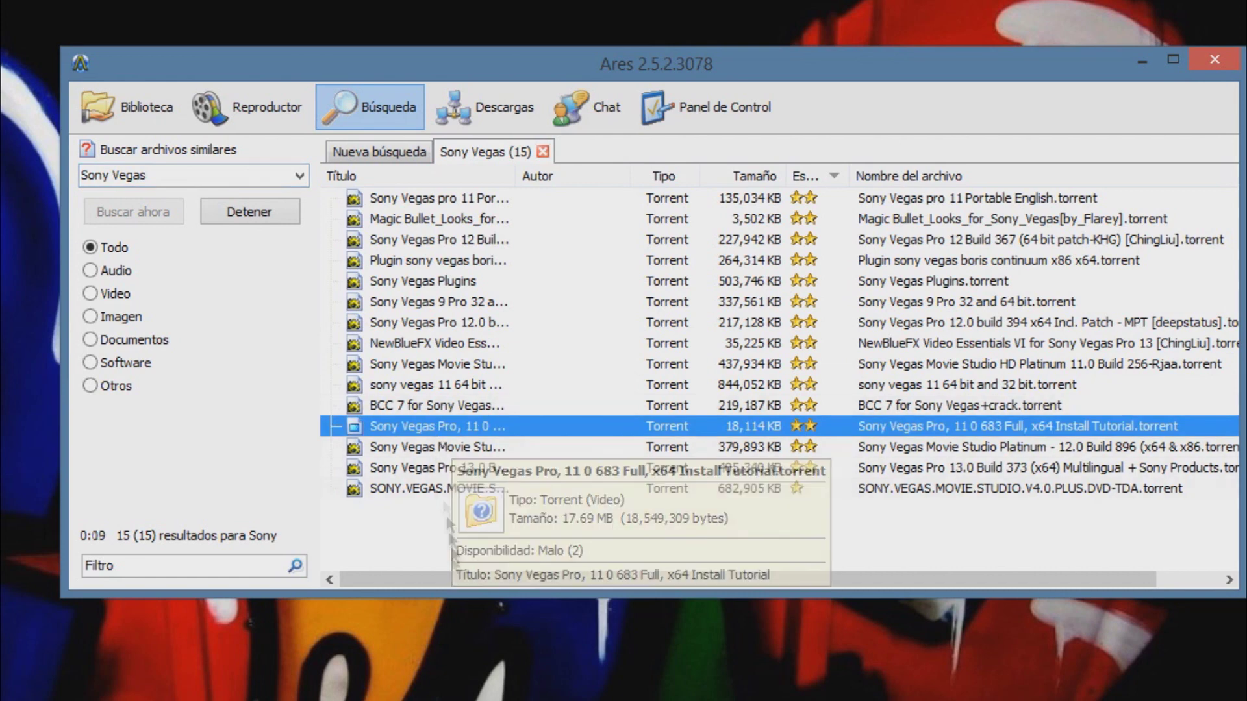
click(753, 175)
click(466, 247)
click(445, 260)
click(445, 283)
click(422, 300)
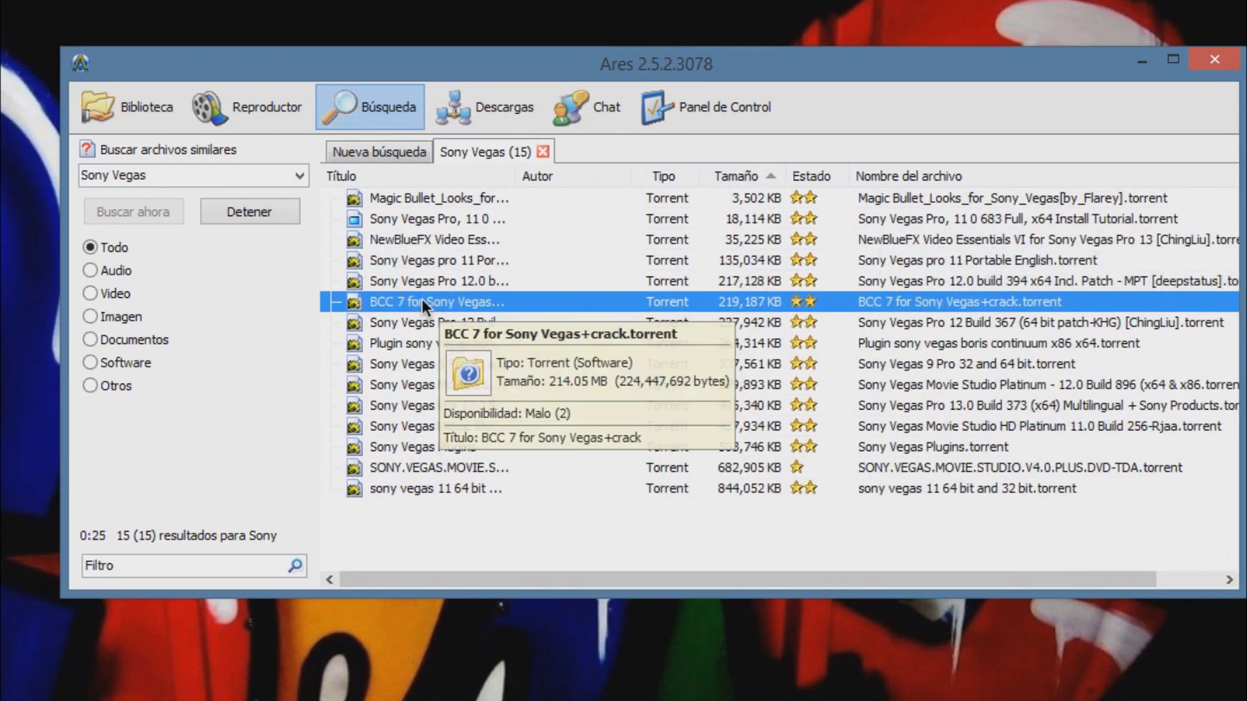
Step: Replace the Sony Vegas search term and search all file types for "Video"
click(90, 177)
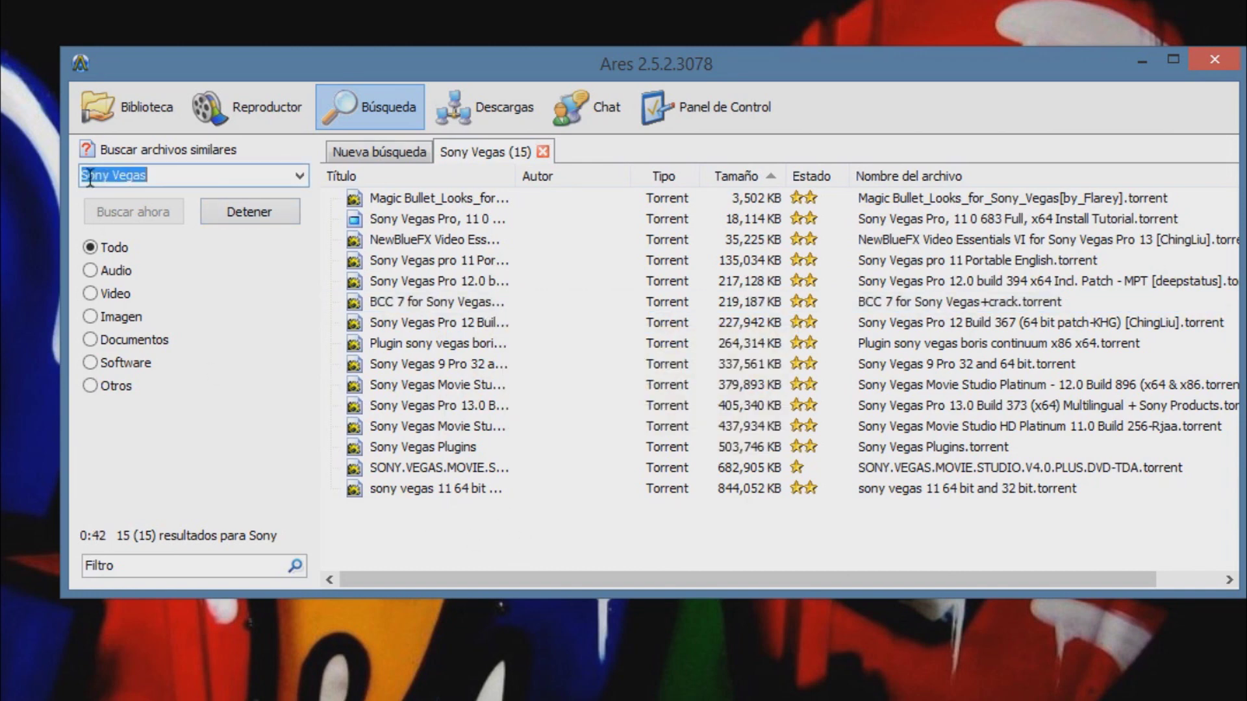
text(Video)
key(Return)
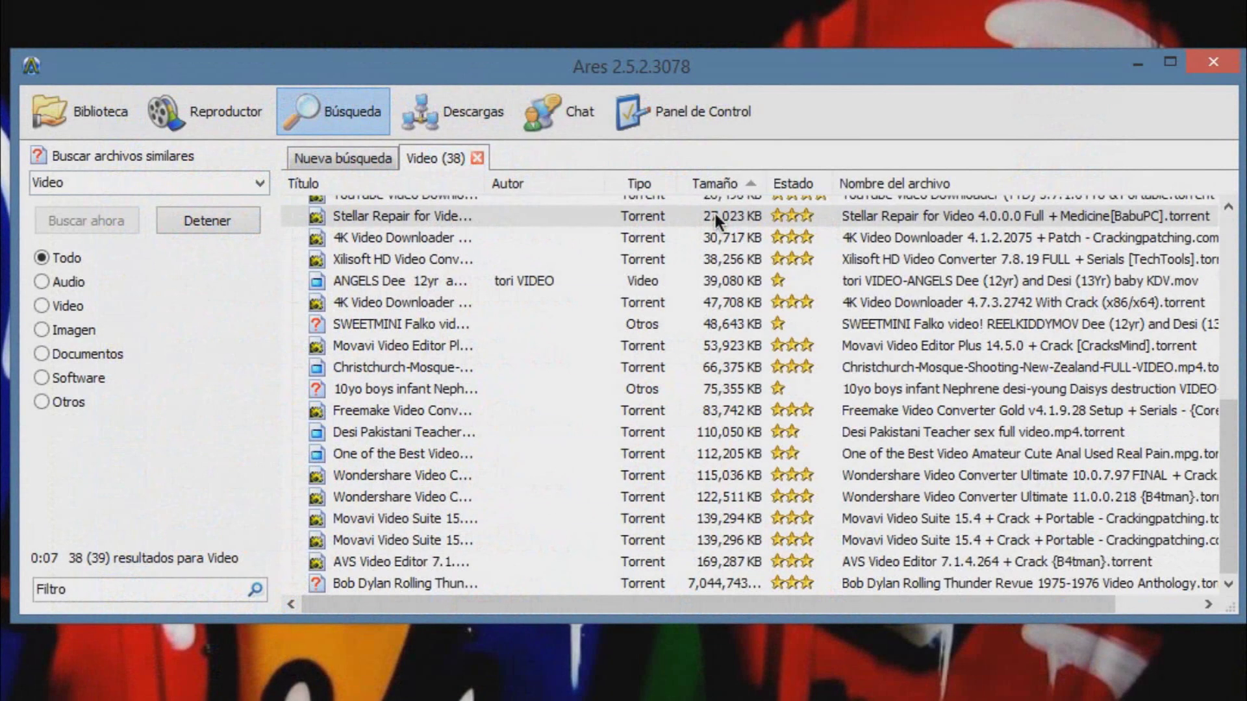
mouse_move(411, 552)
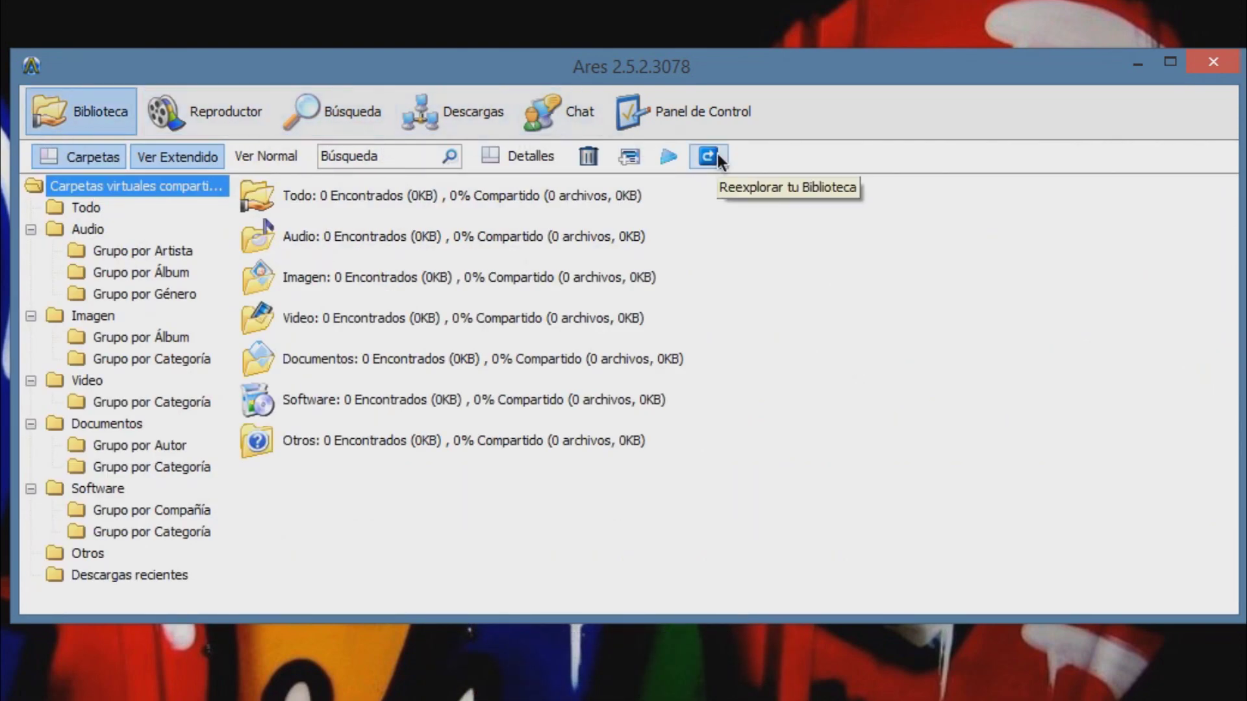
Step: Rescan the library and view all the files it contains
click(708, 155)
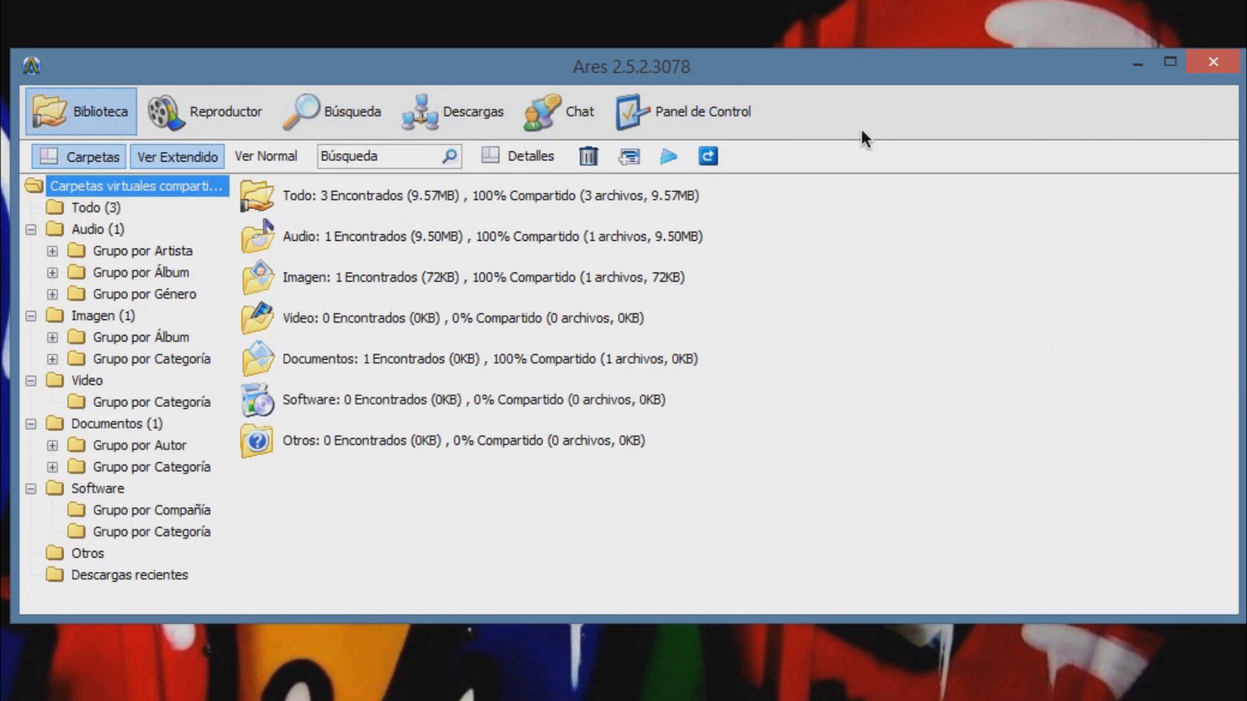
double_click(712, 203)
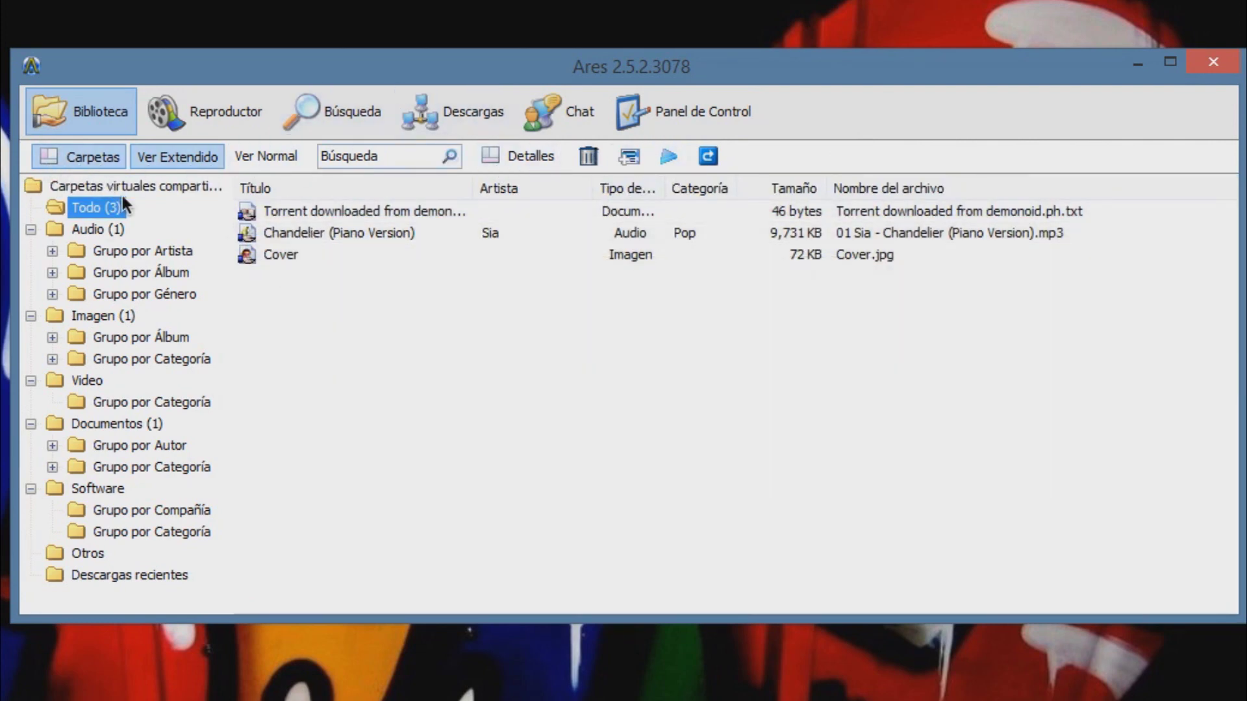
click(101, 188)
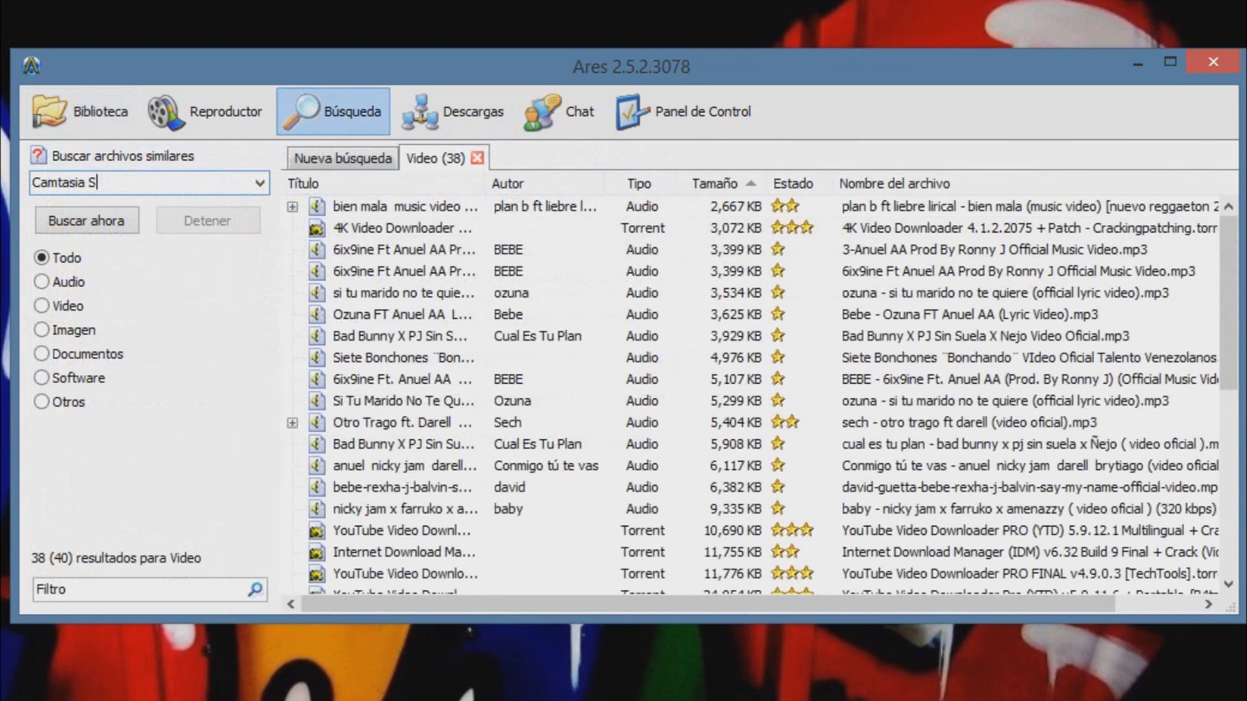
Step: Search all file types for "Camtasia Studio" and widen the title column to read the full names
text(io)
key(Return)
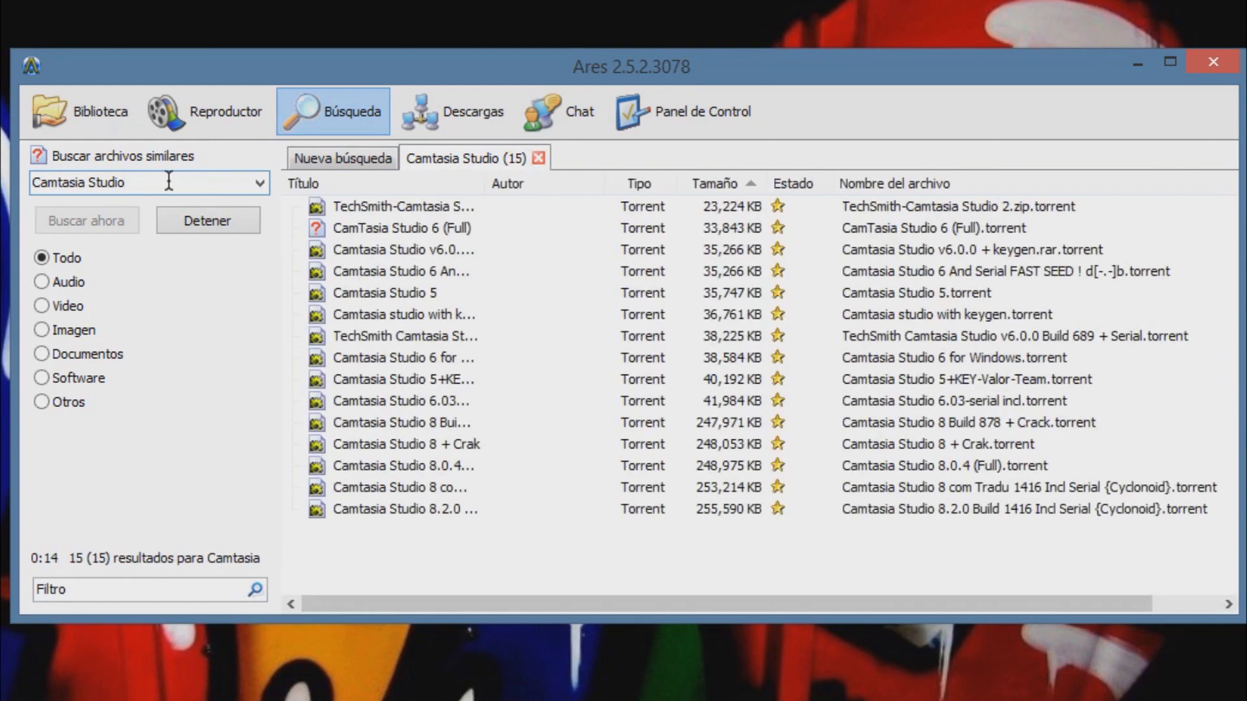
drag(484, 183, 604, 183)
click(506, 209)
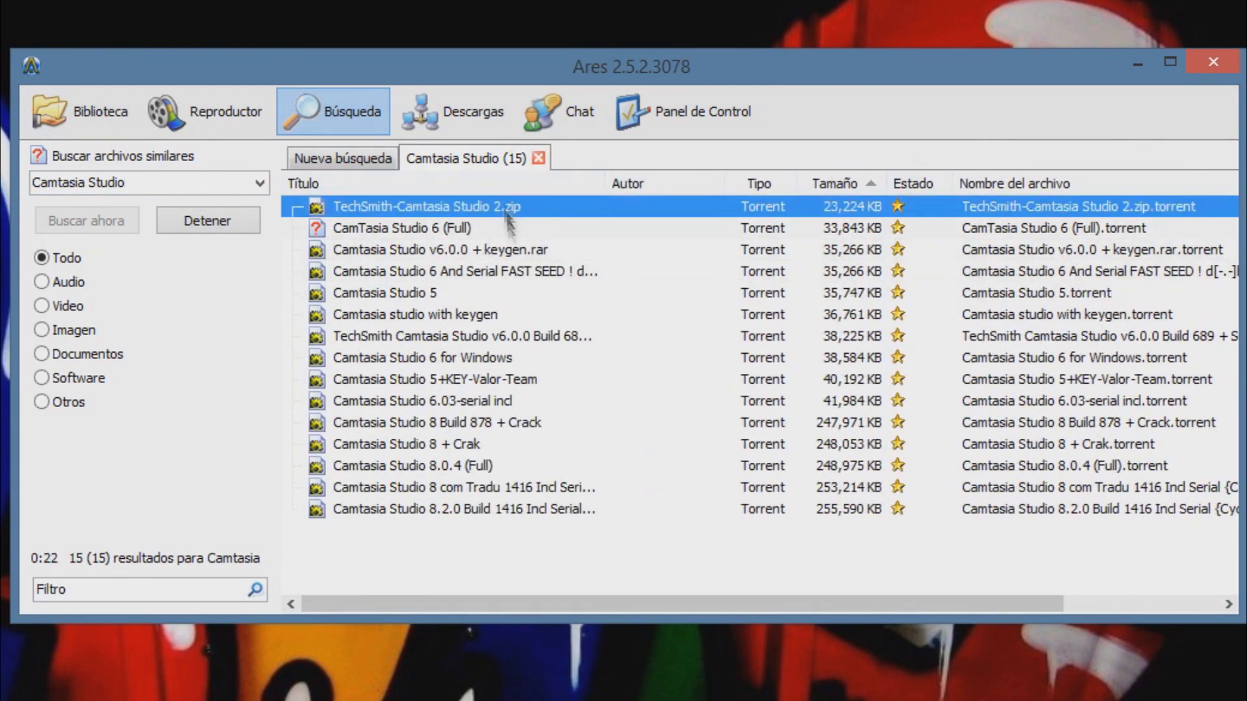
Step: Download the "Camtasia Studio v6.0.0 + keygen.rar" torrent from the search results
click(481, 250)
right_click(486, 254)
click(523, 267)
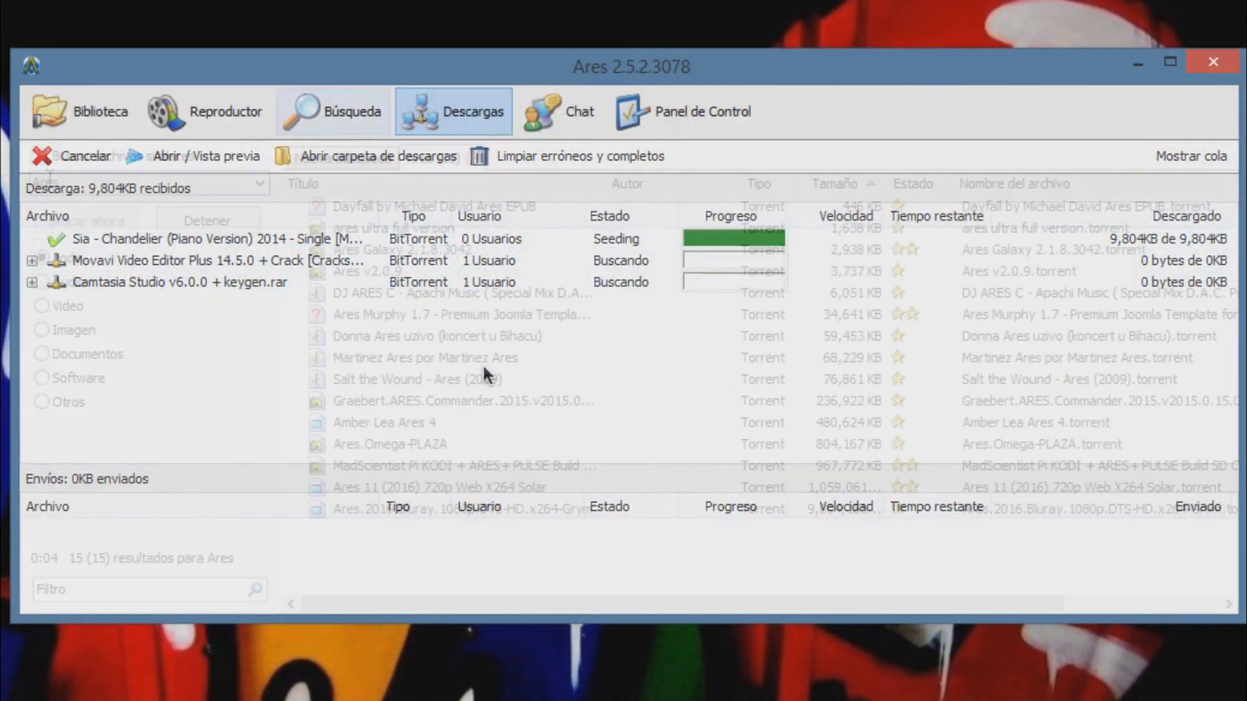
Step: Replace the Ares search term with "MP3", search all file types and select the largest result
double_click(37, 181)
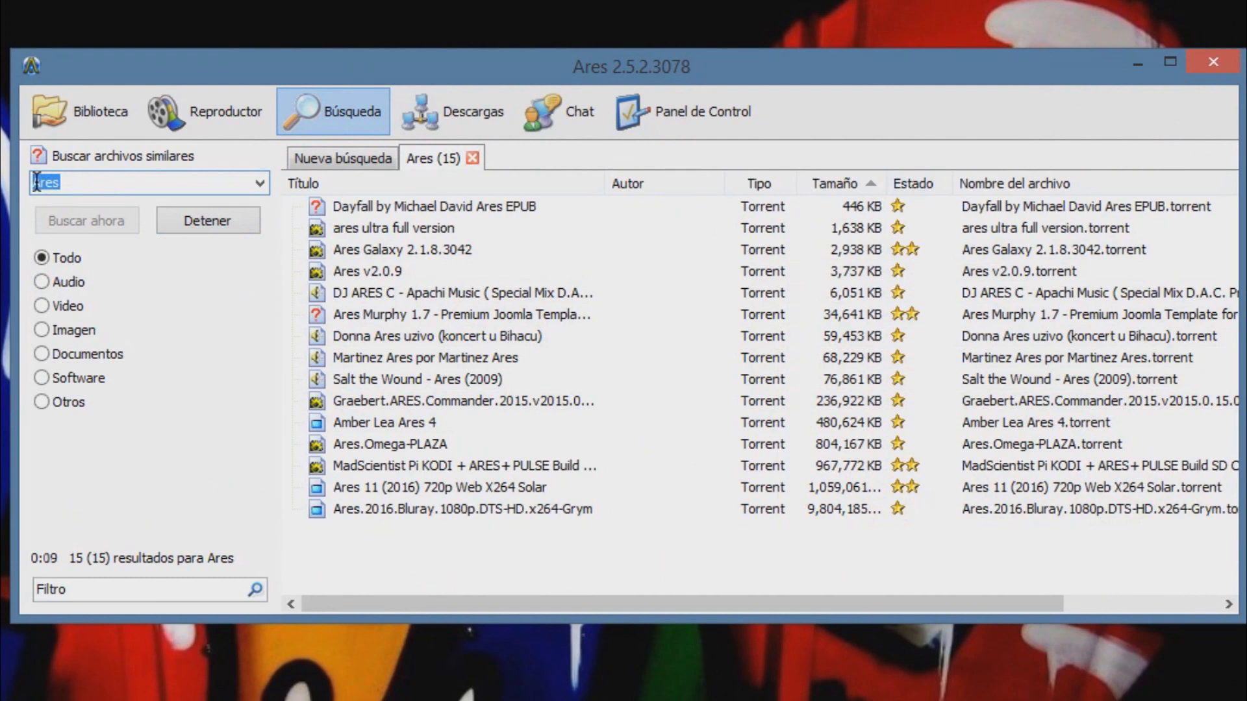
text(MP3)
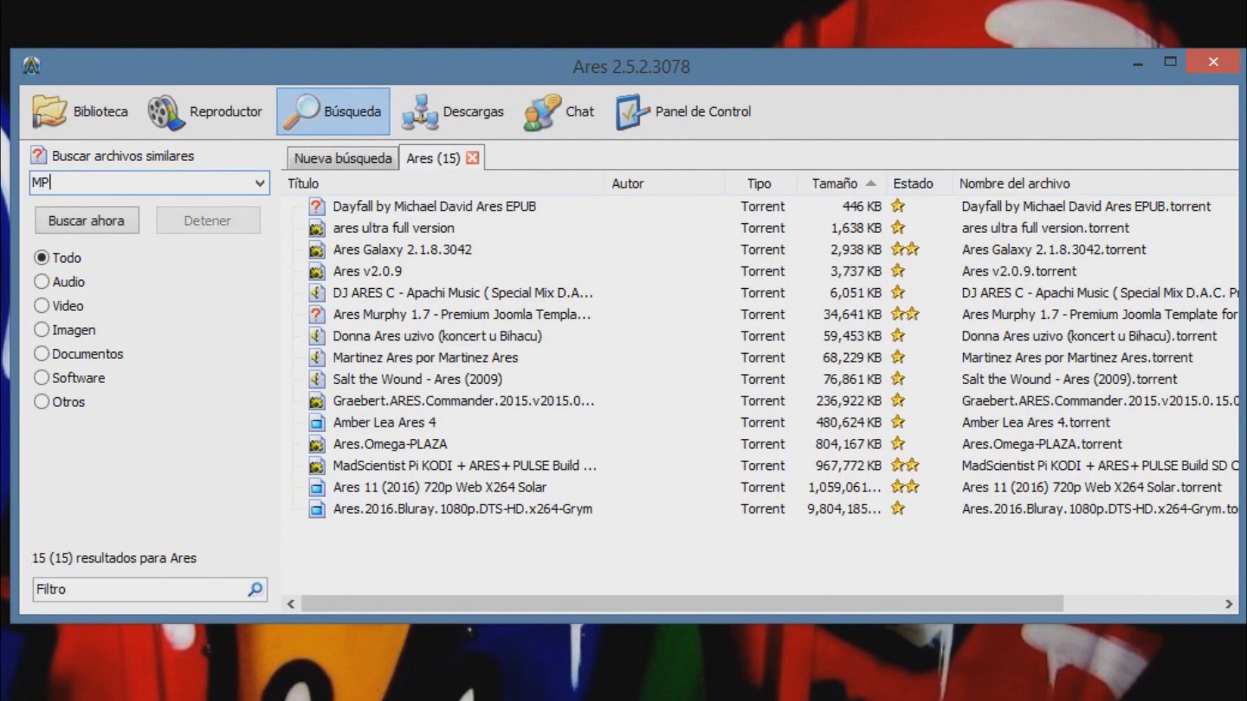
key(Return)
click(395, 511)
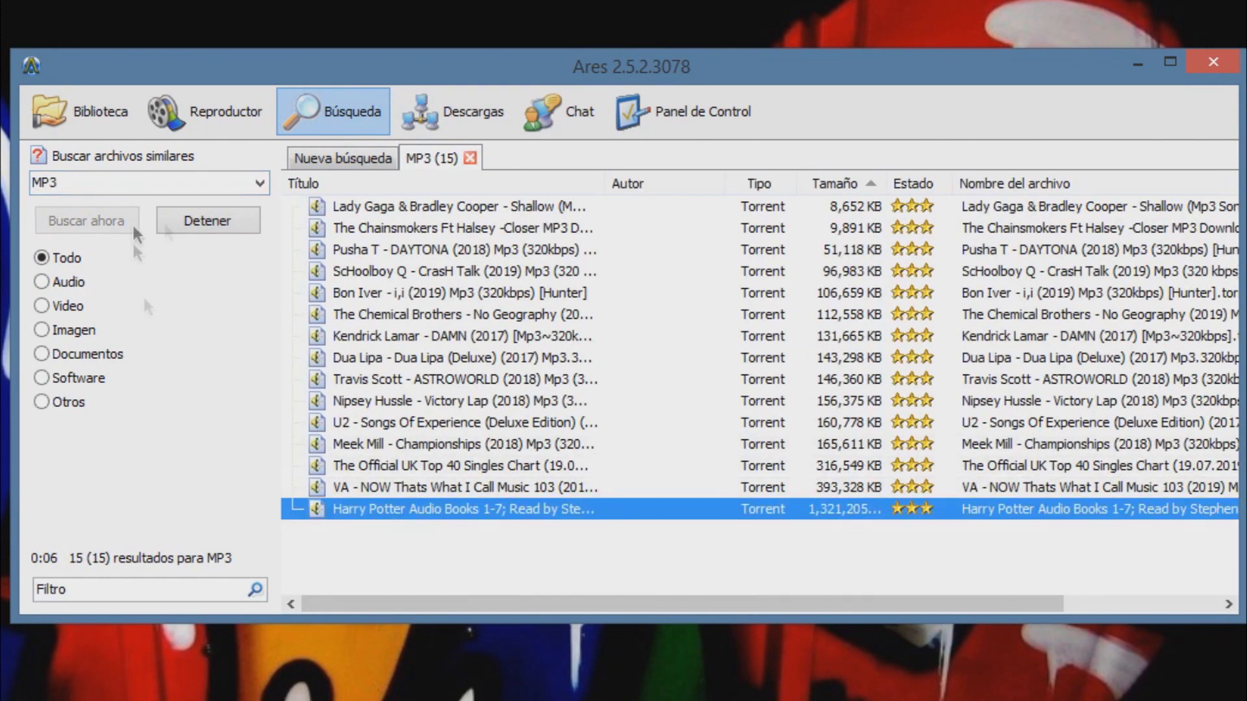
Step: Replace the MP3 search term and search all file types for "Rom Nintendo"
double_click(98, 182)
text(Rom Nintendo)
key(Return)
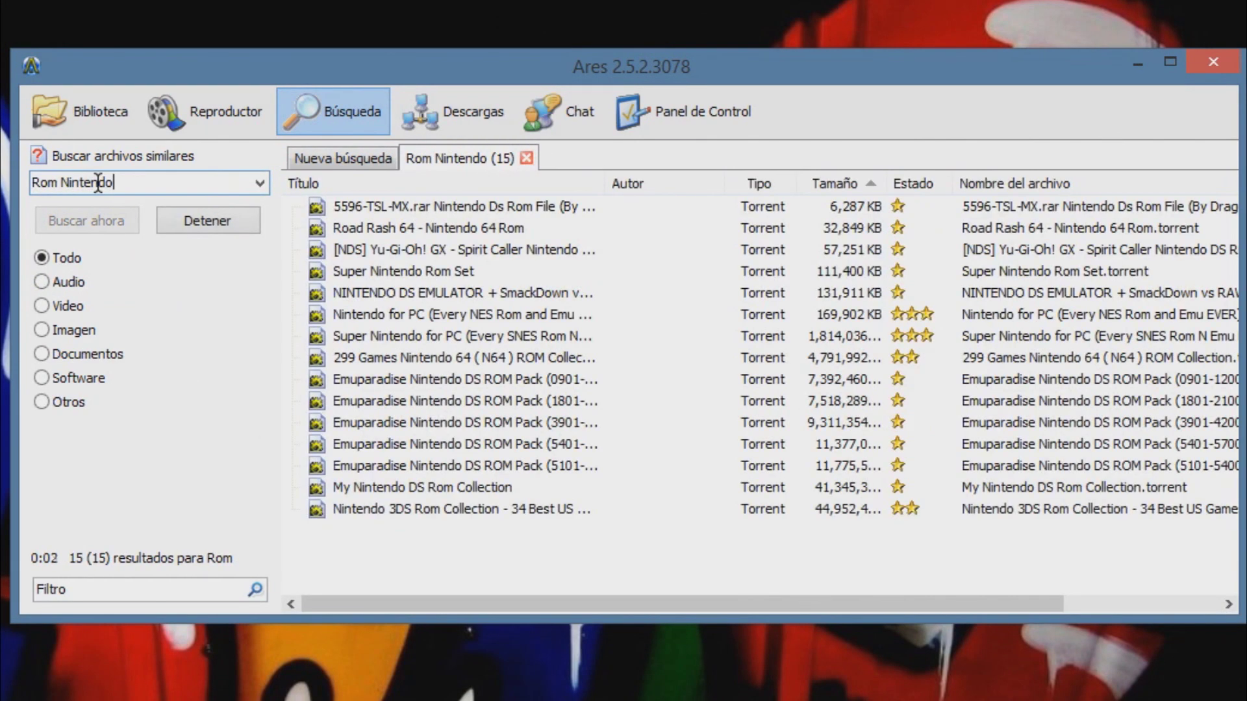
Step: Check several Nintendo ROM results and download the "Nintendo for PC (Every NES Rom and Emu EVER) (Full Collection)" torrent
click(370, 444)
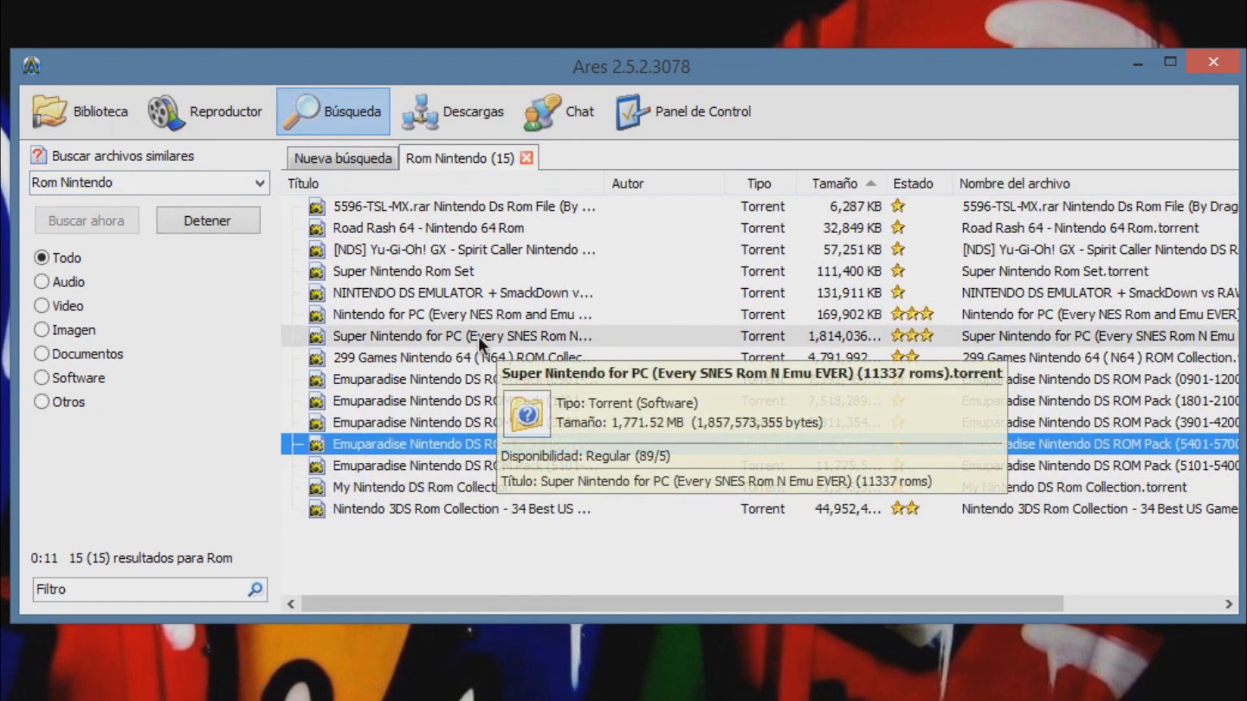
click(478, 337)
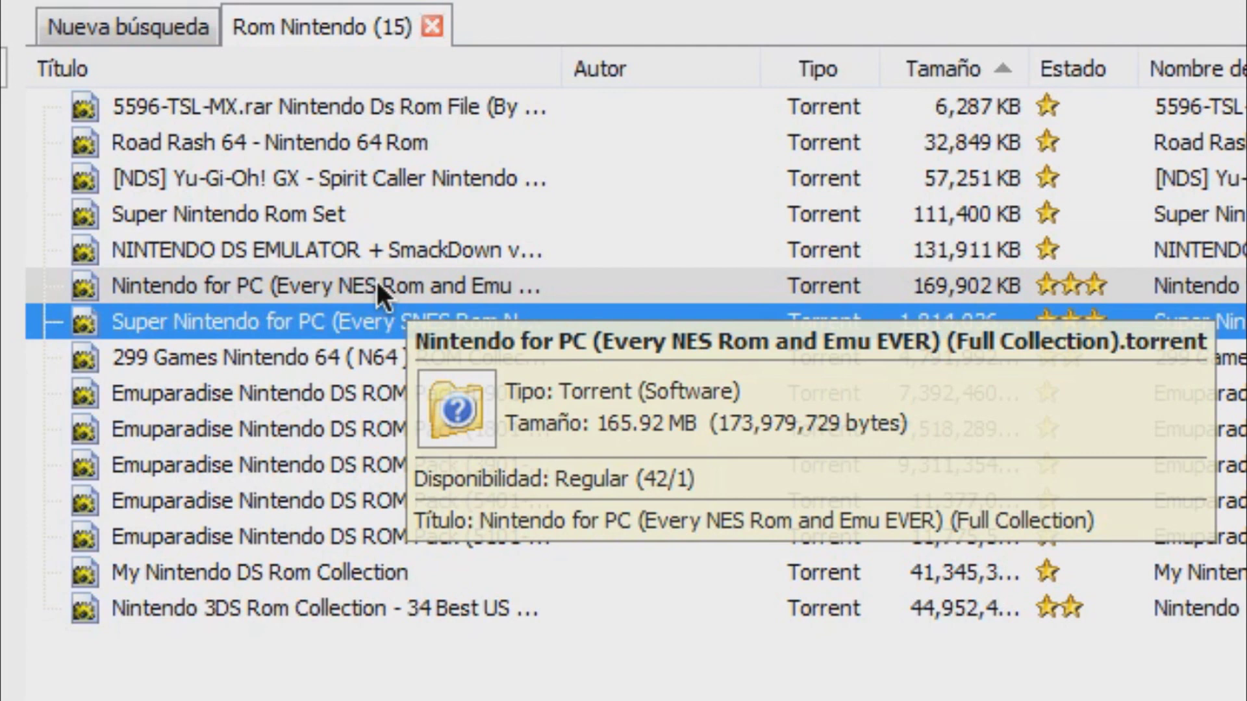
click(377, 282)
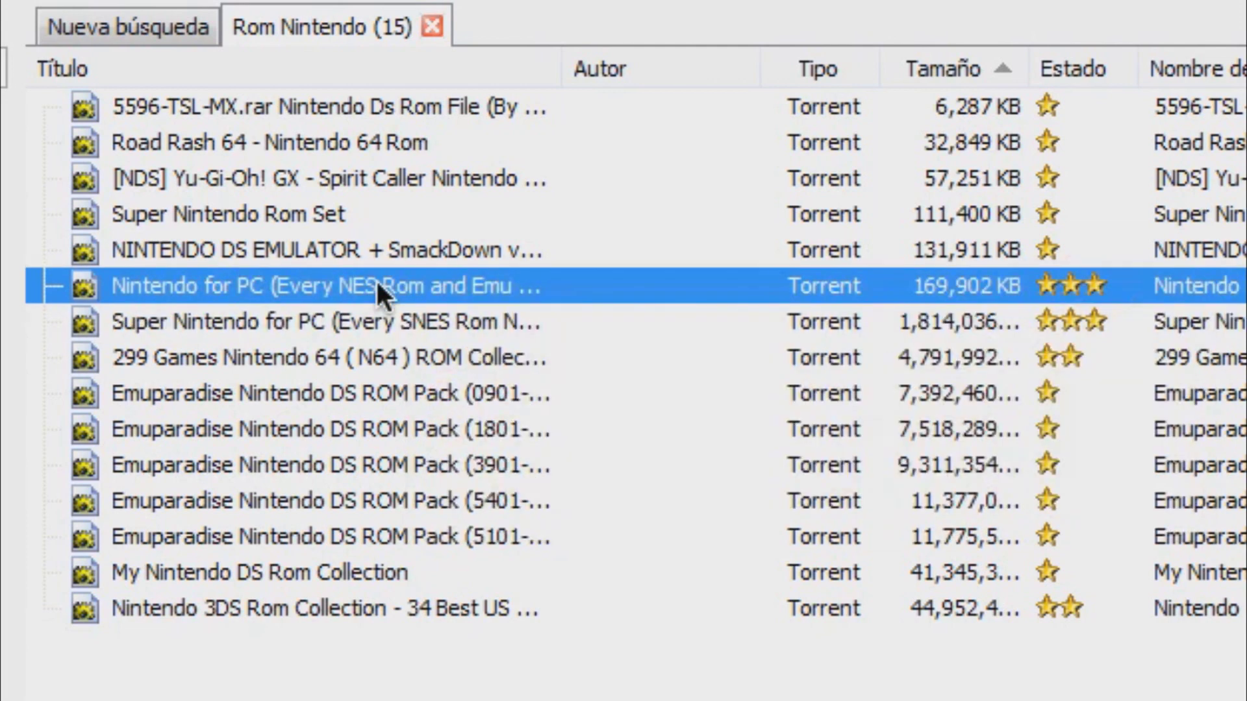
mouse_move(420, 283)
right_click(419, 282)
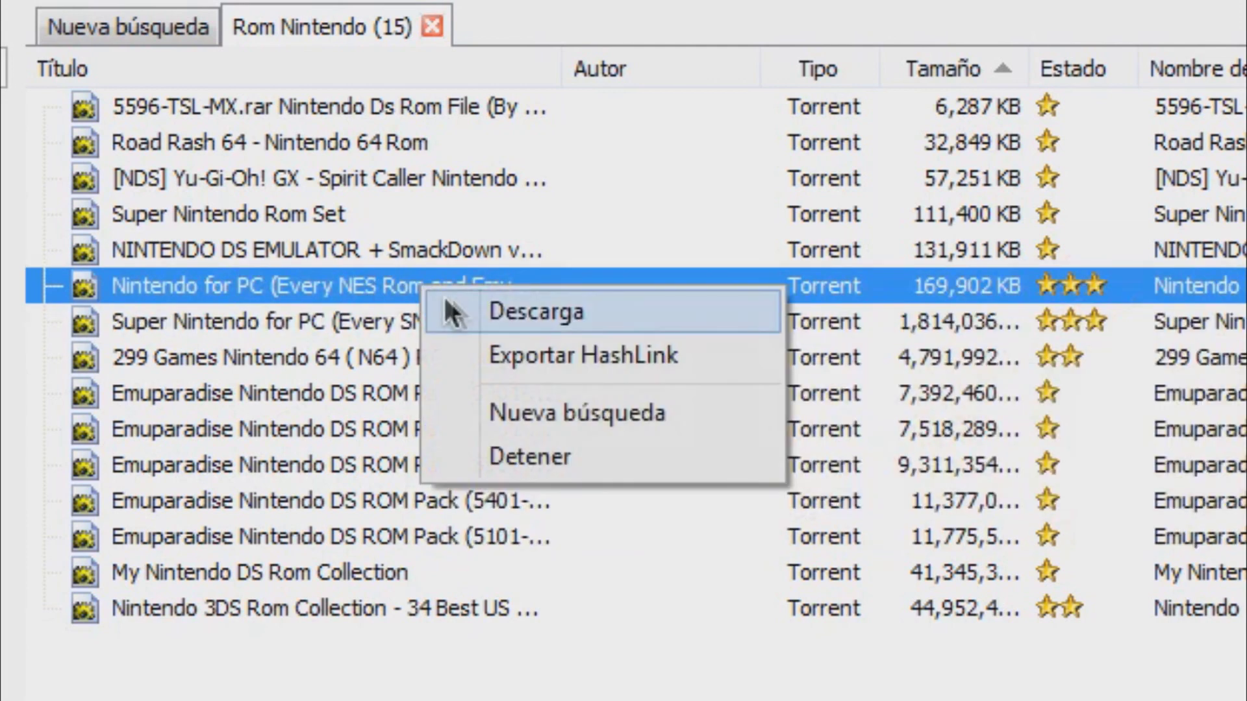
click(463, 306)
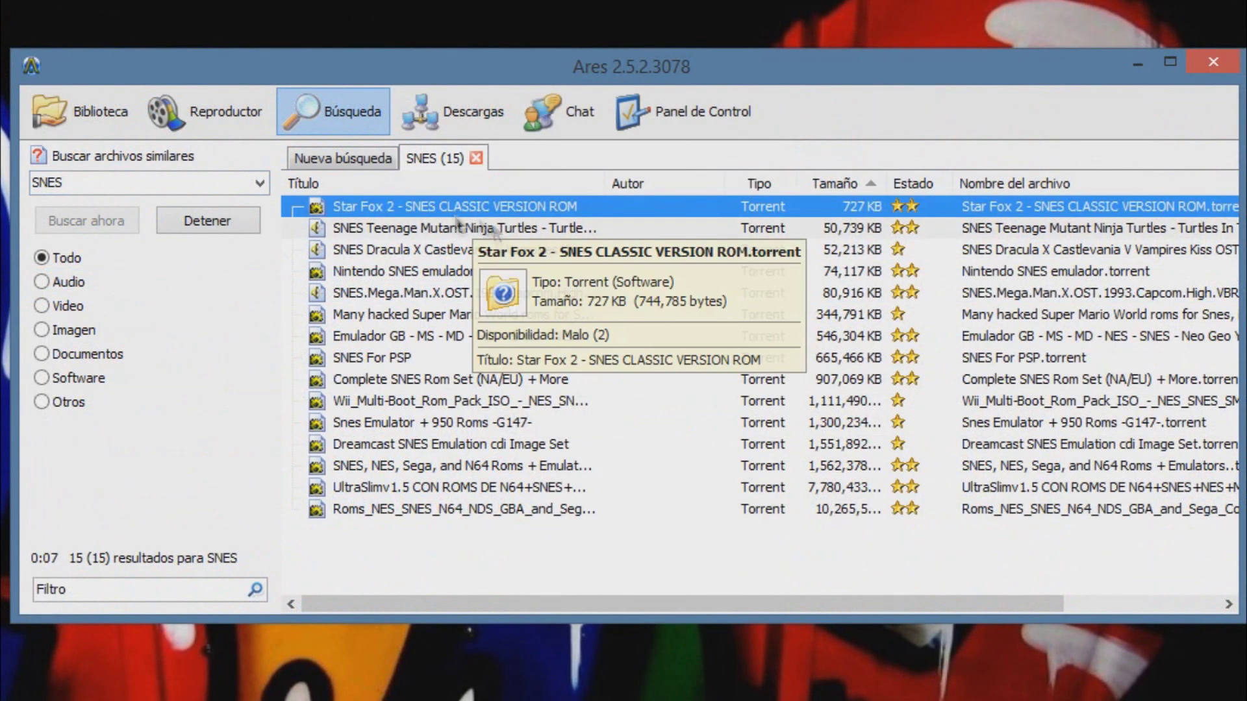
Step: Select the SNES emulator and Mega Man X OST results, and search all file types for "OST" instead
click(520, 271)
click(462, 294)
double_click(115, 182)
text(OST)
key(Return)
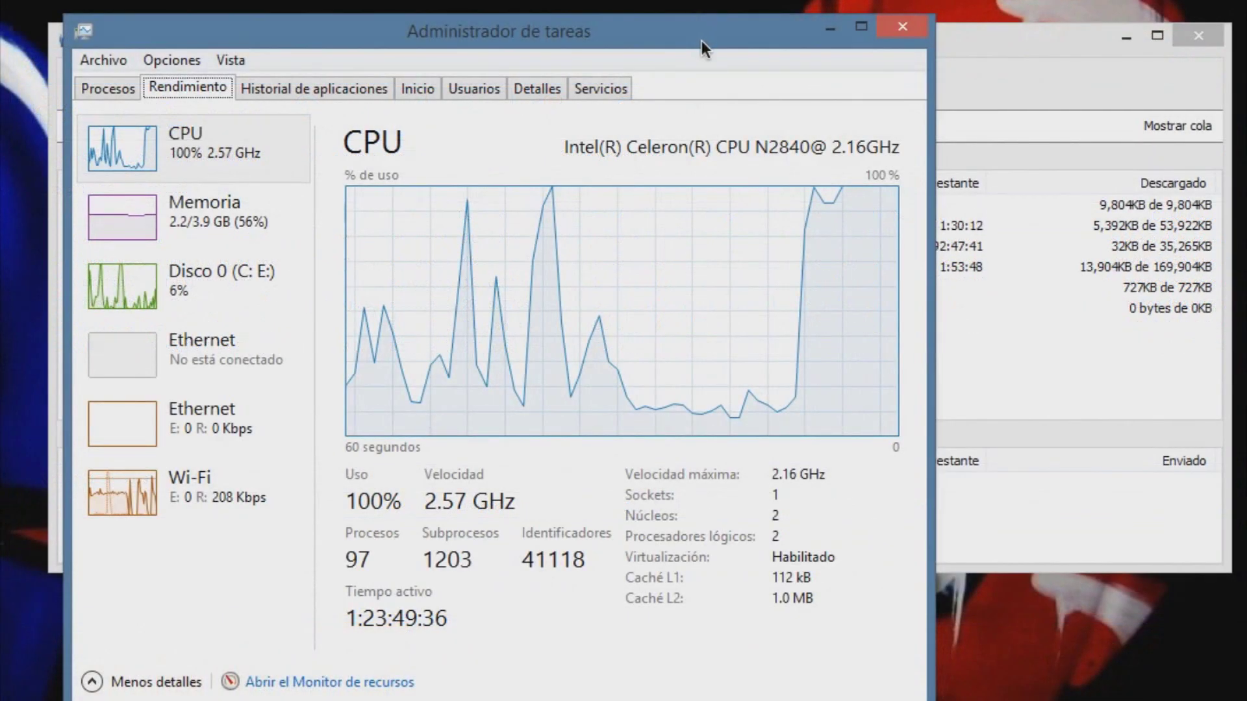
Step: Move the Task Manager window aside, show its process list and expand the "Ares p2p for windows (32 bits)" entry
drag(702, 40, 824, 15)
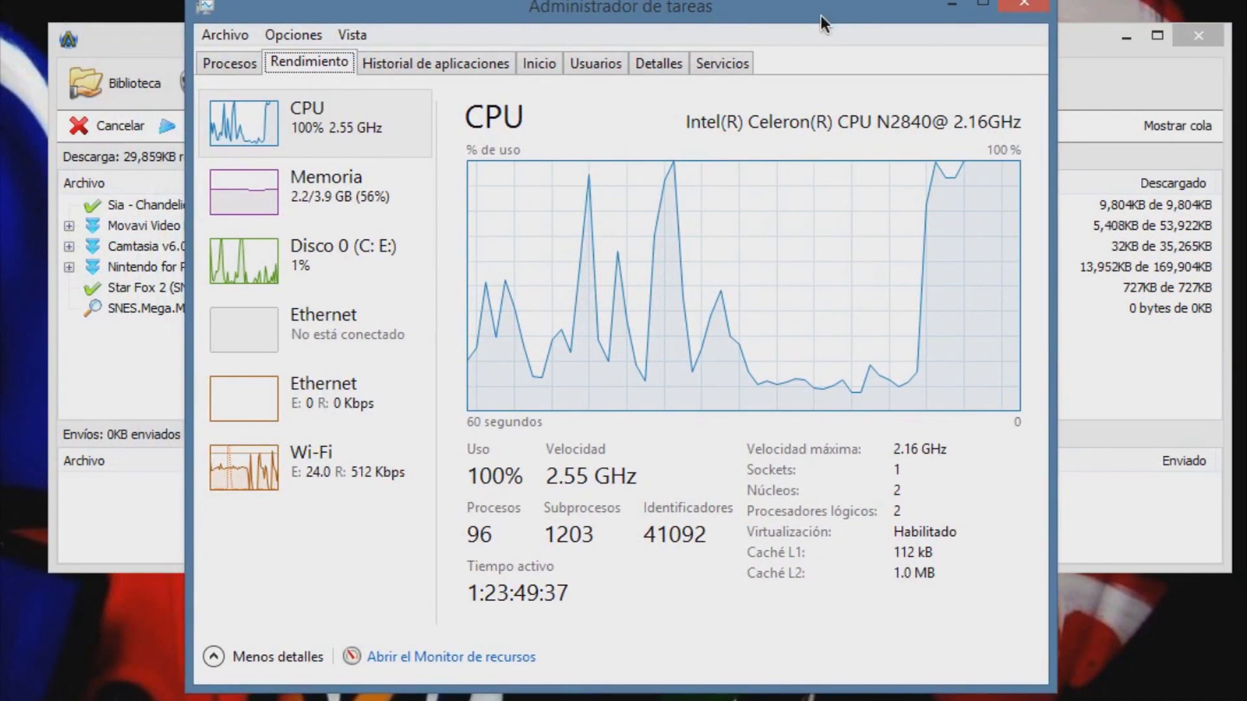
click(232, 60)
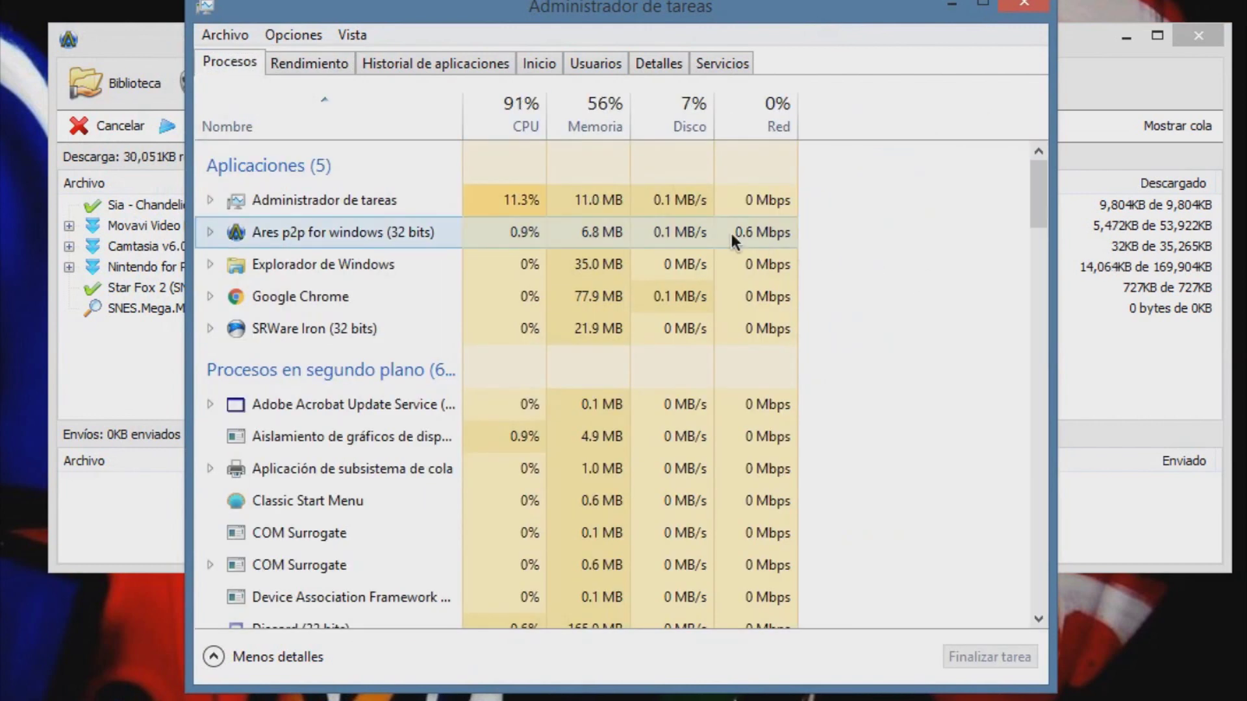
click(732, 232)
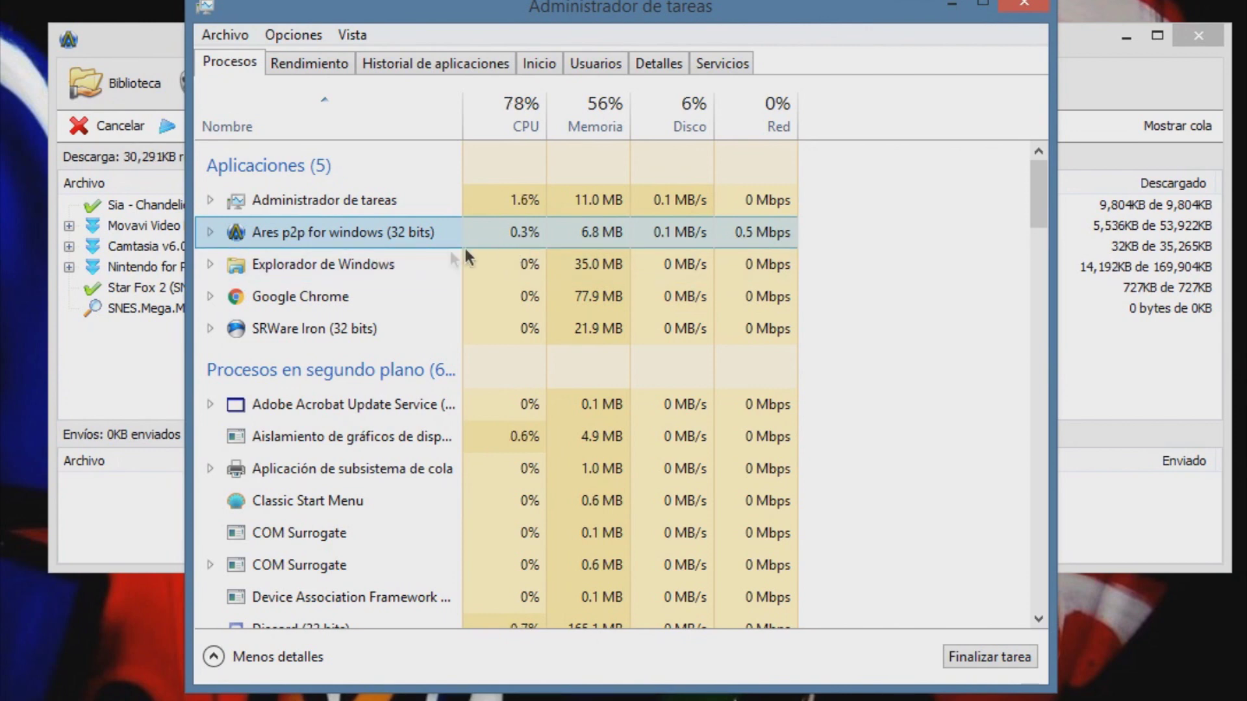
click(210, 232)
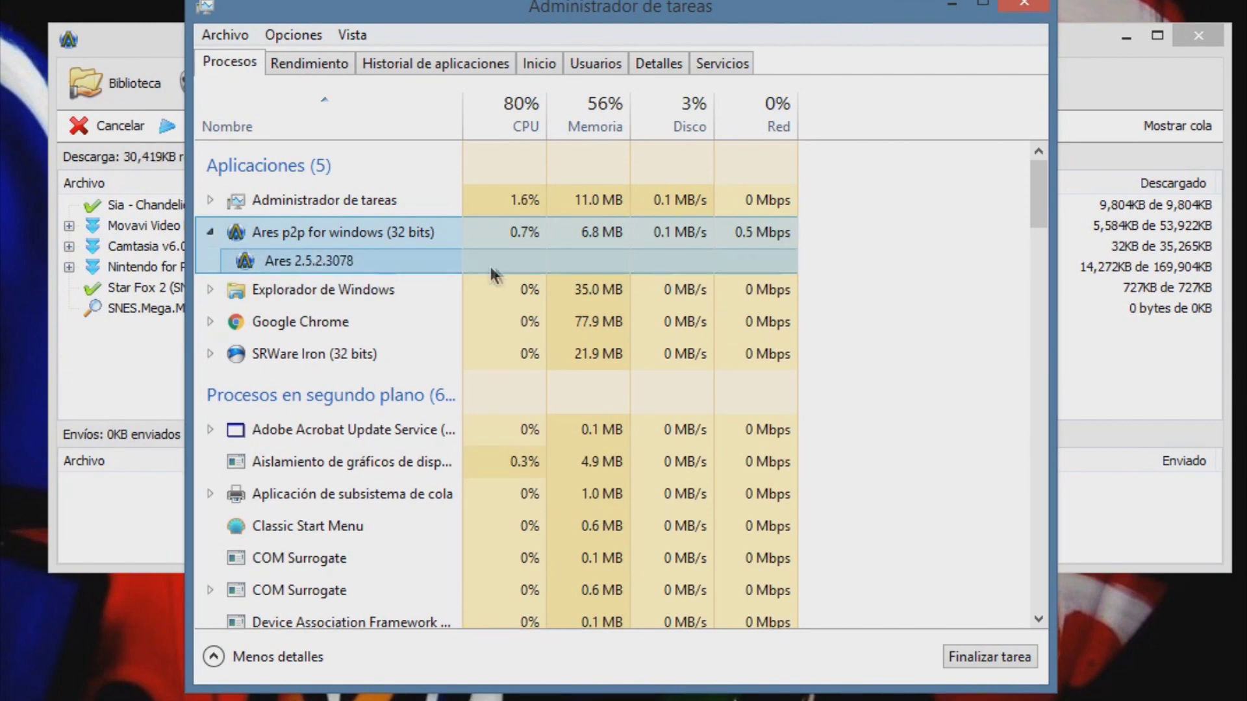
Step: Examine the resource usage of the Ares 2.5.2.3078 process and return to the system performance graphs
click(1039, 270)
drag(1044, 270, 1014, 210)
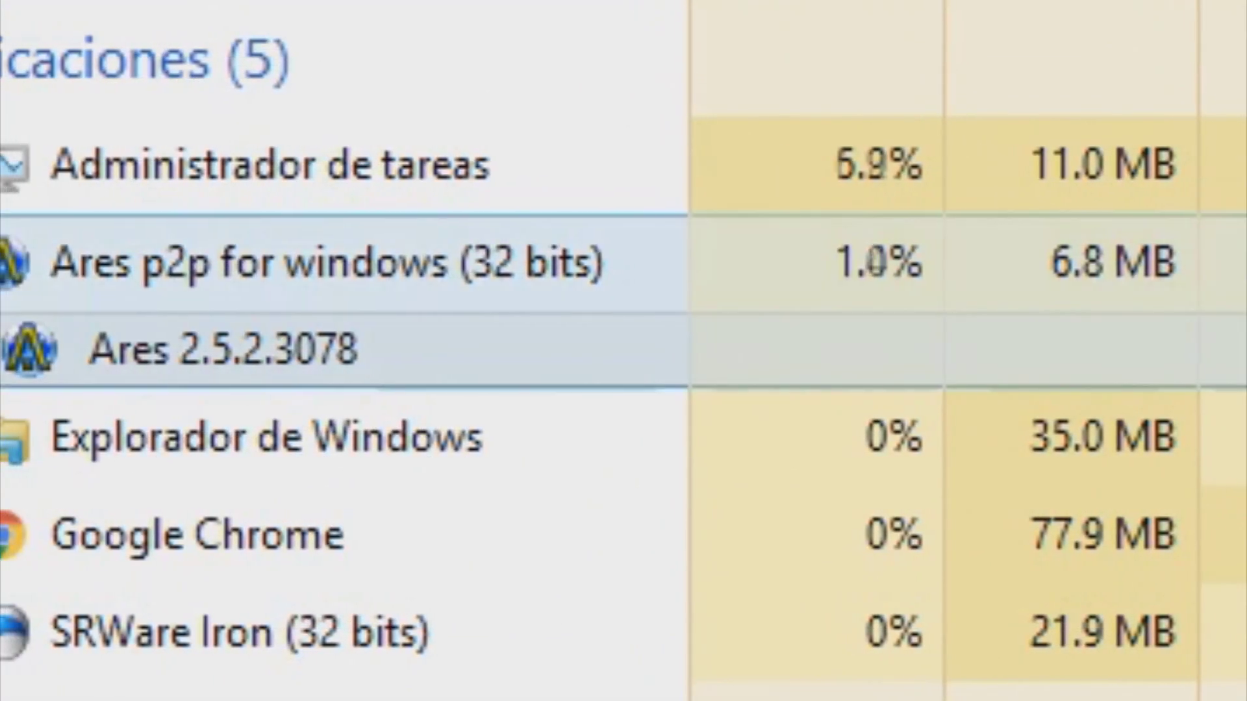
click(179, 351)
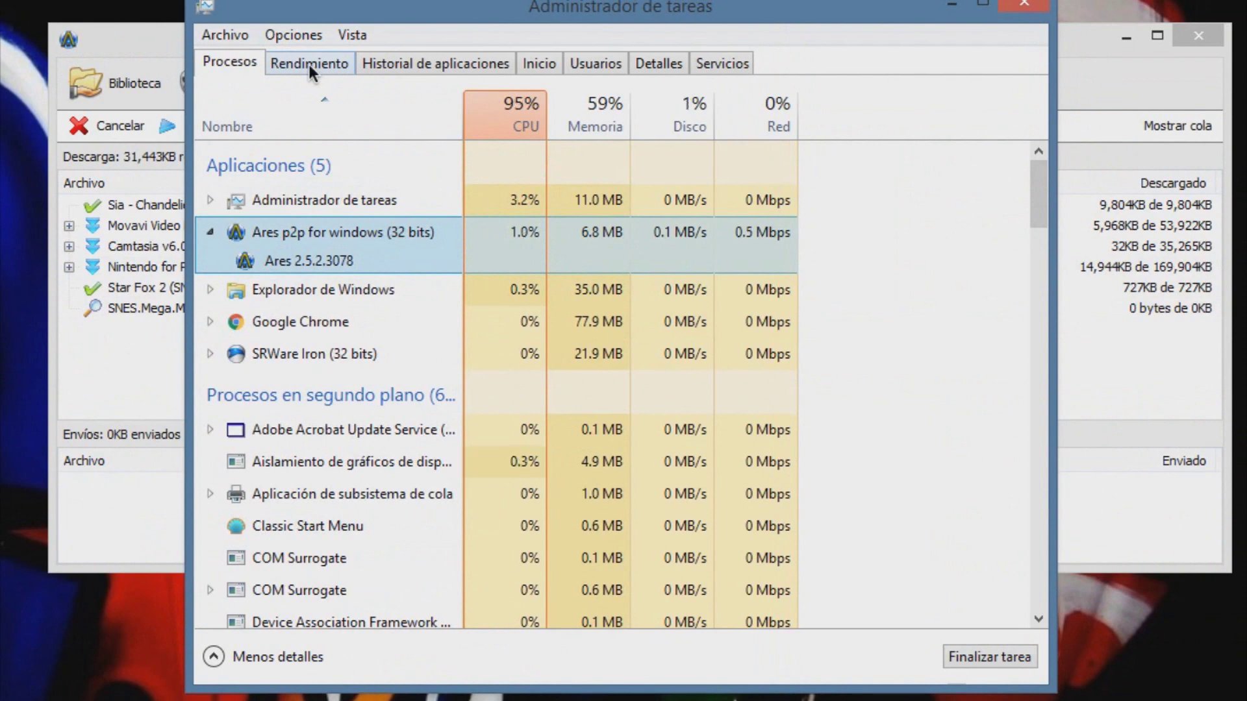
click(310, 64)
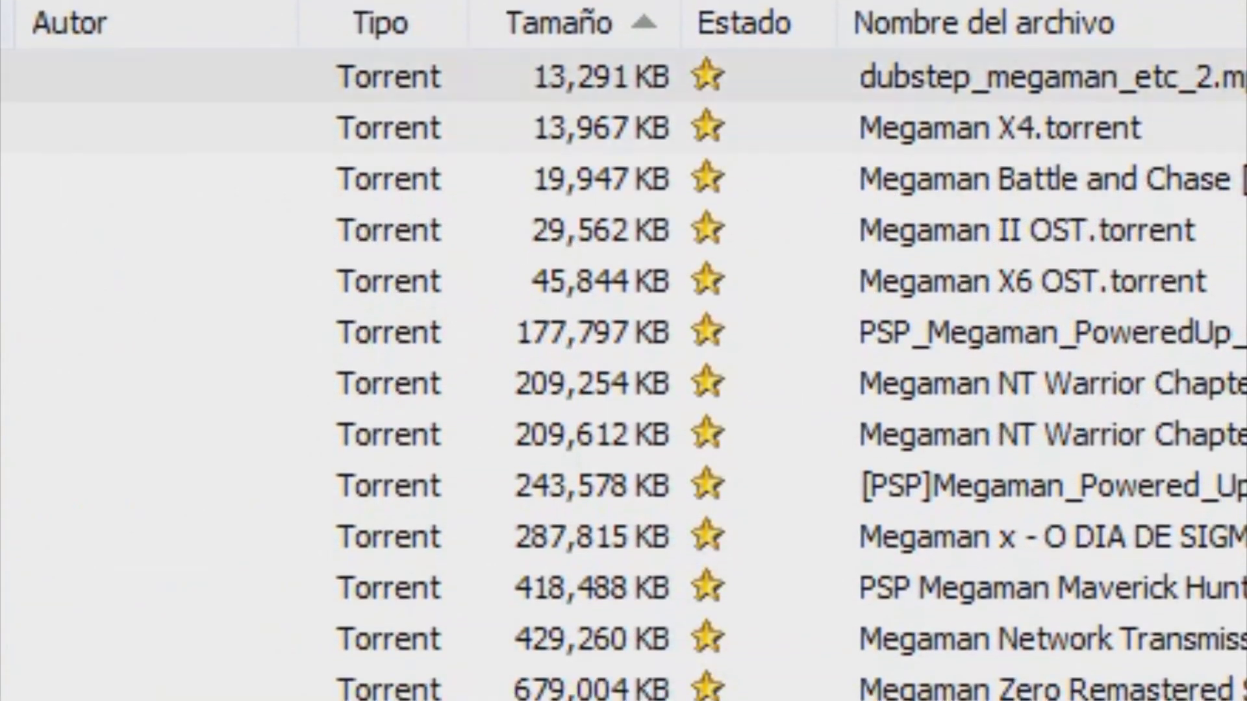
Step: Select the "Megaman II OST" result, clear the selection, and look through the results of an "Anime" search
click(403, 236)
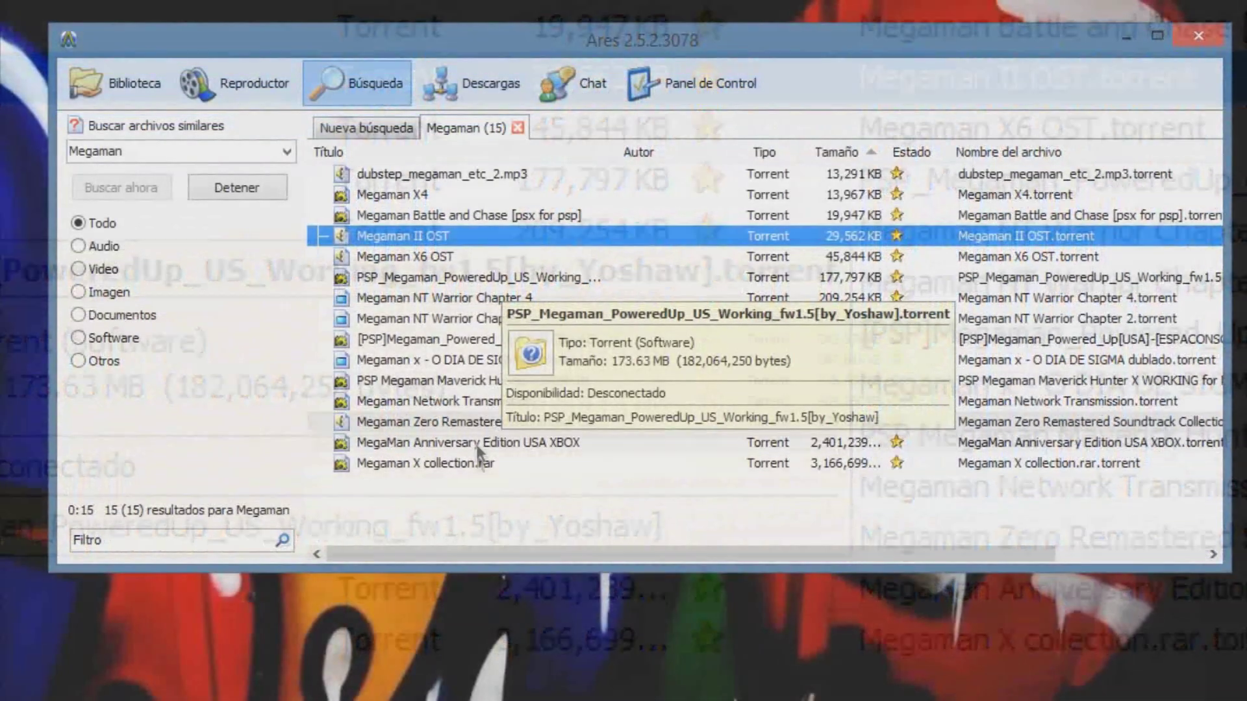
click(460, 517)
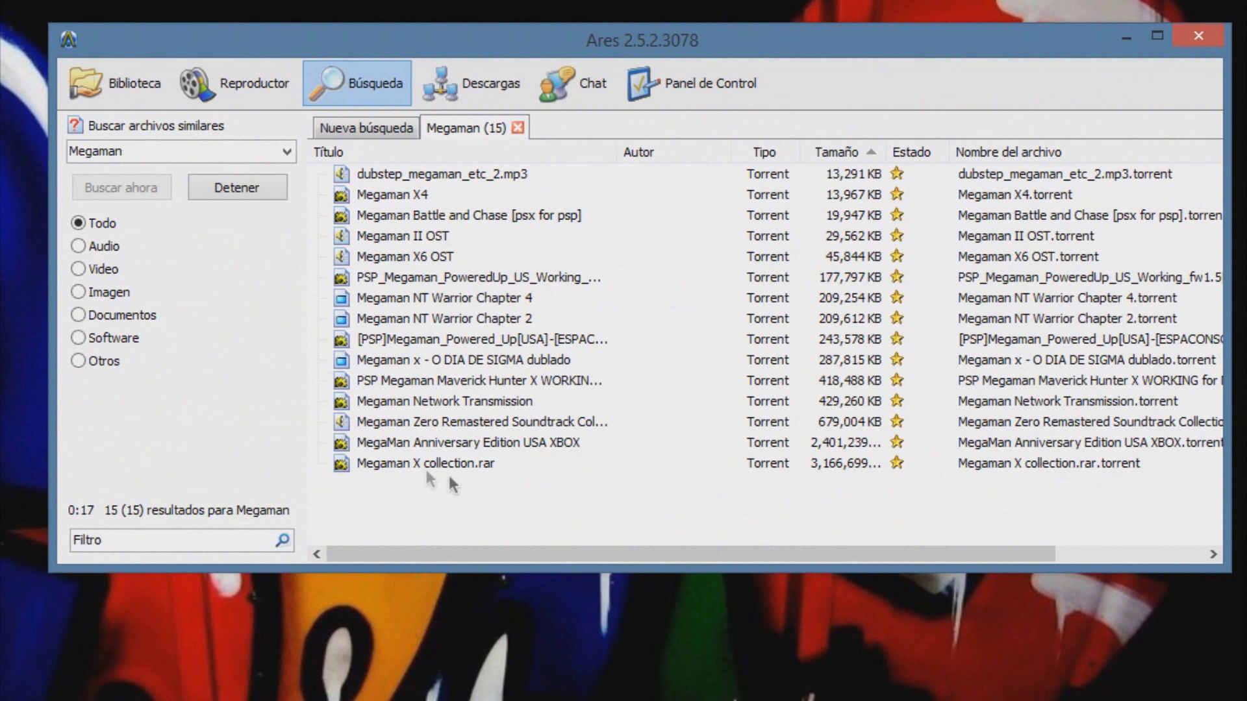
mouse_move(423, 467)
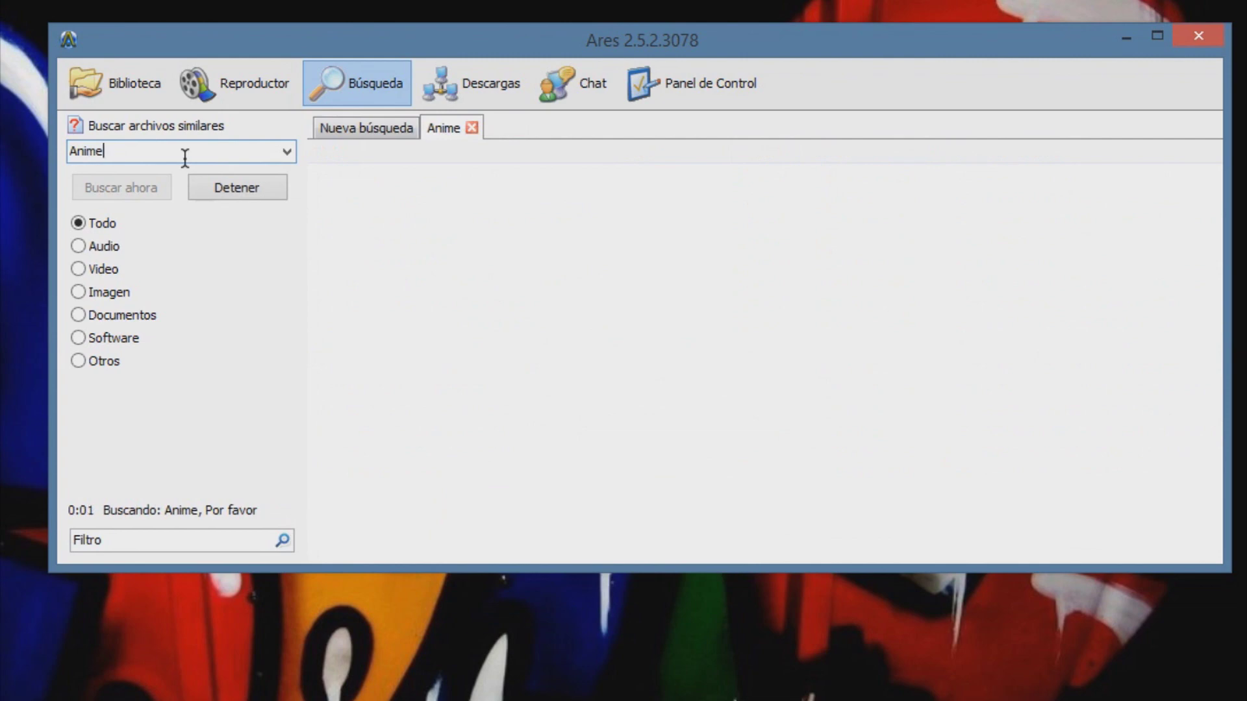
mouse_move(497, 197)
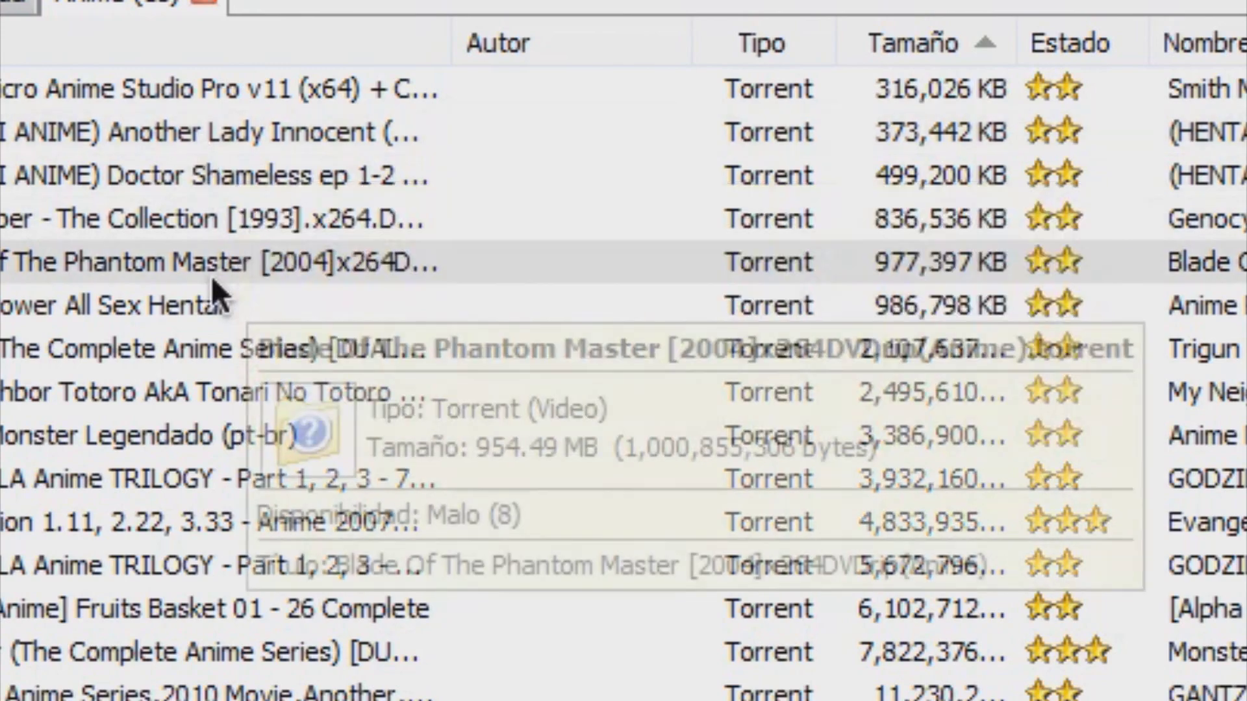
mouse_move(211, 276)
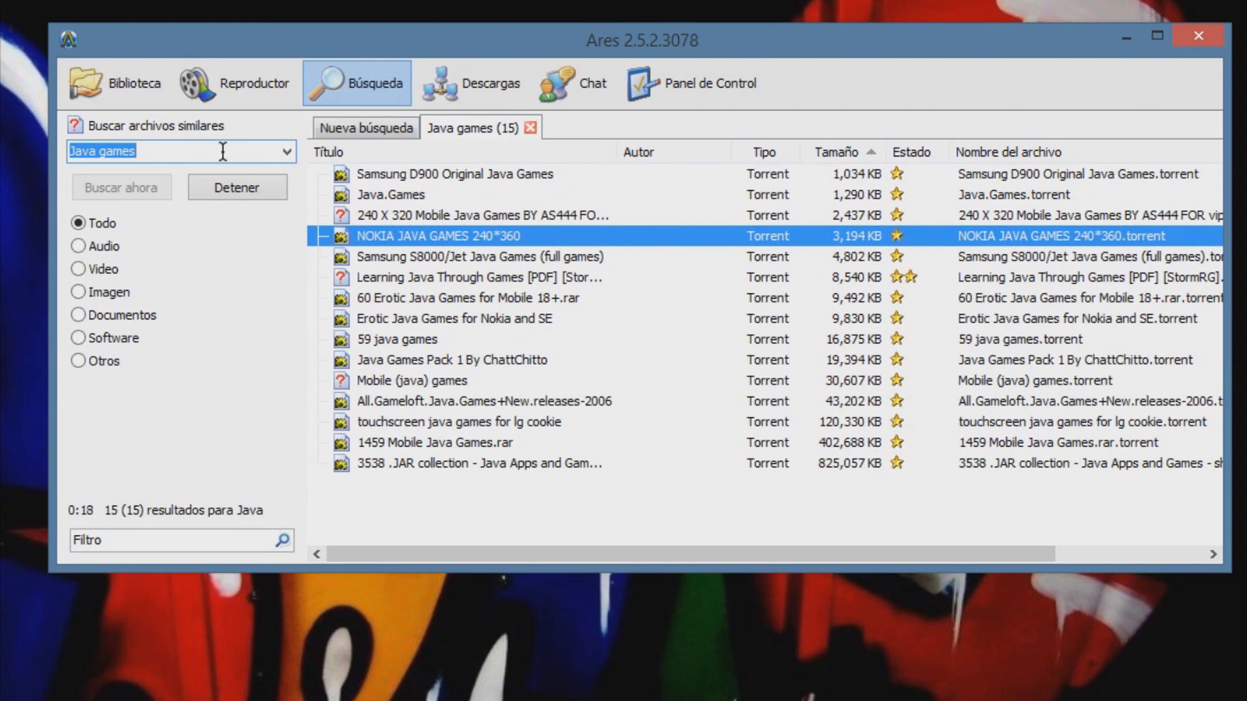
Step: Search all file types for "Music 2009" and run another search for "Dragon Ball"
text(Music 2009)
key(Return)
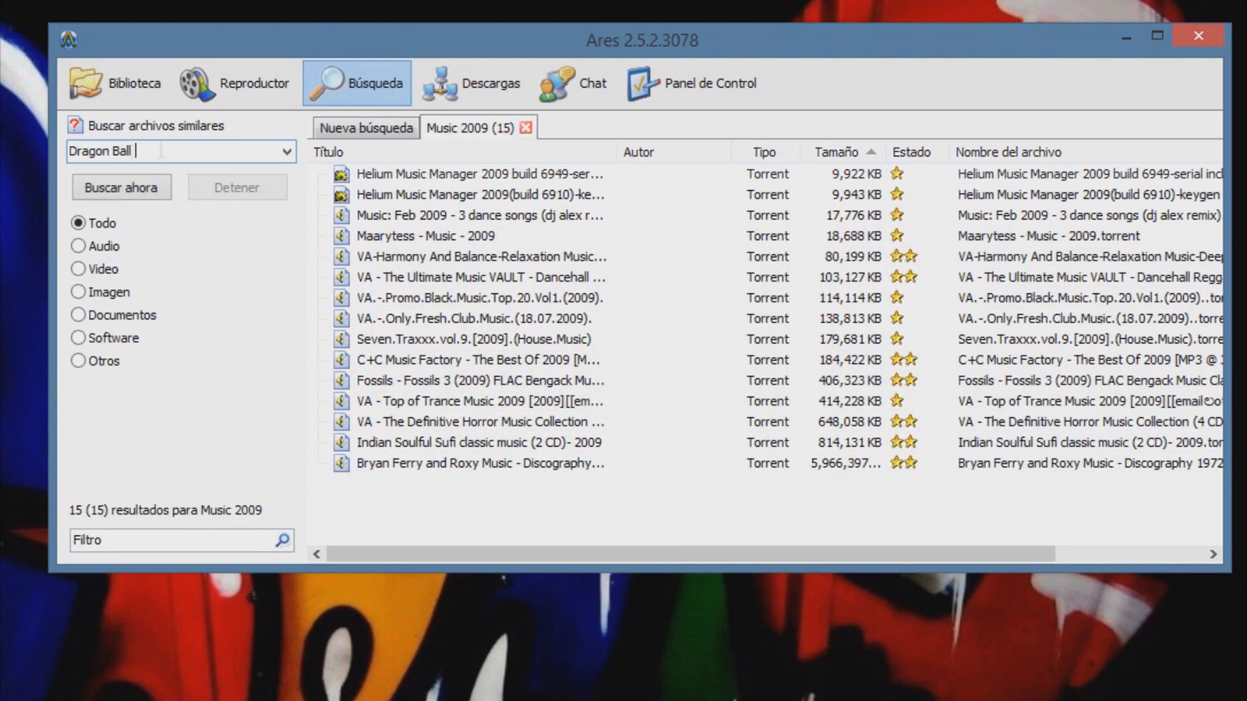
key(Return)
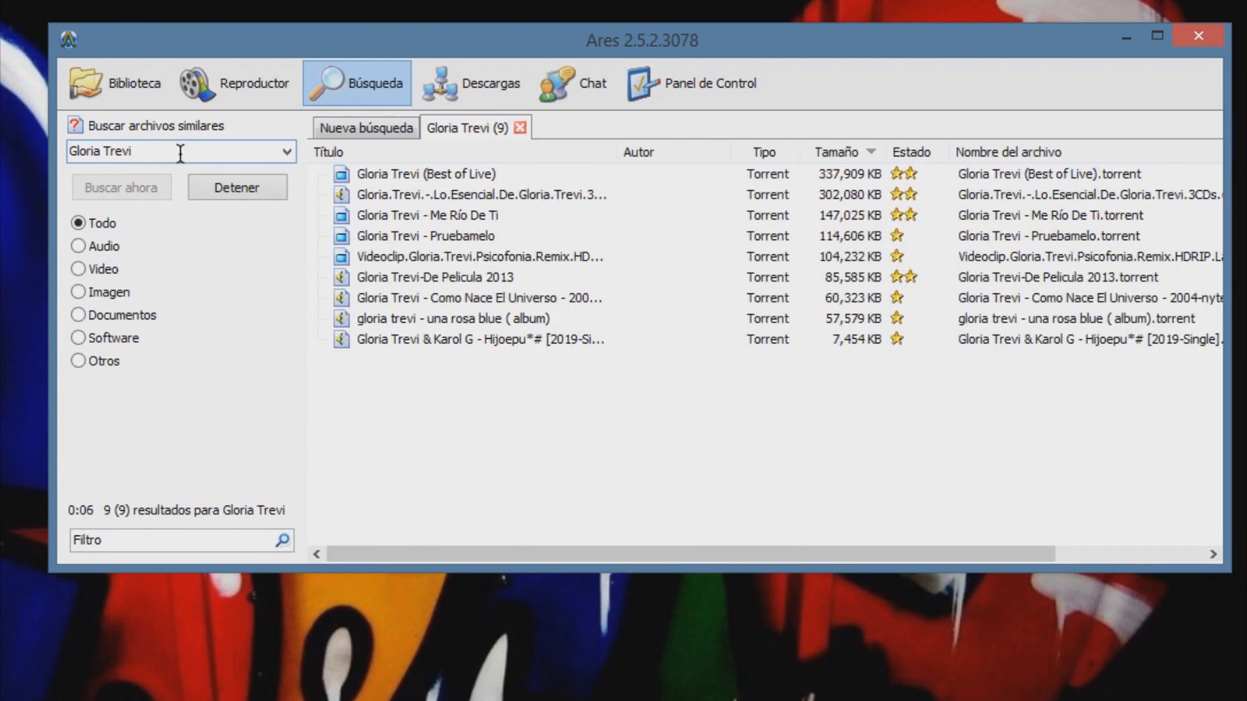
Step: Replace the "Gloria Trevi" query with "YouTube 2001" and search all file types for it
key(BackSpace)
key(BackSpace)
key(BackSpace)
key(BackSpace)
key(BackSpace)
key(BackSpace)
key(BackSpace)
key(BackSpace)
text(YouTube 2001)
key(Return)
Step: Change the year in the YouTube query to 2011 and run the search again
key(BackSpace)
key(BackSpace)
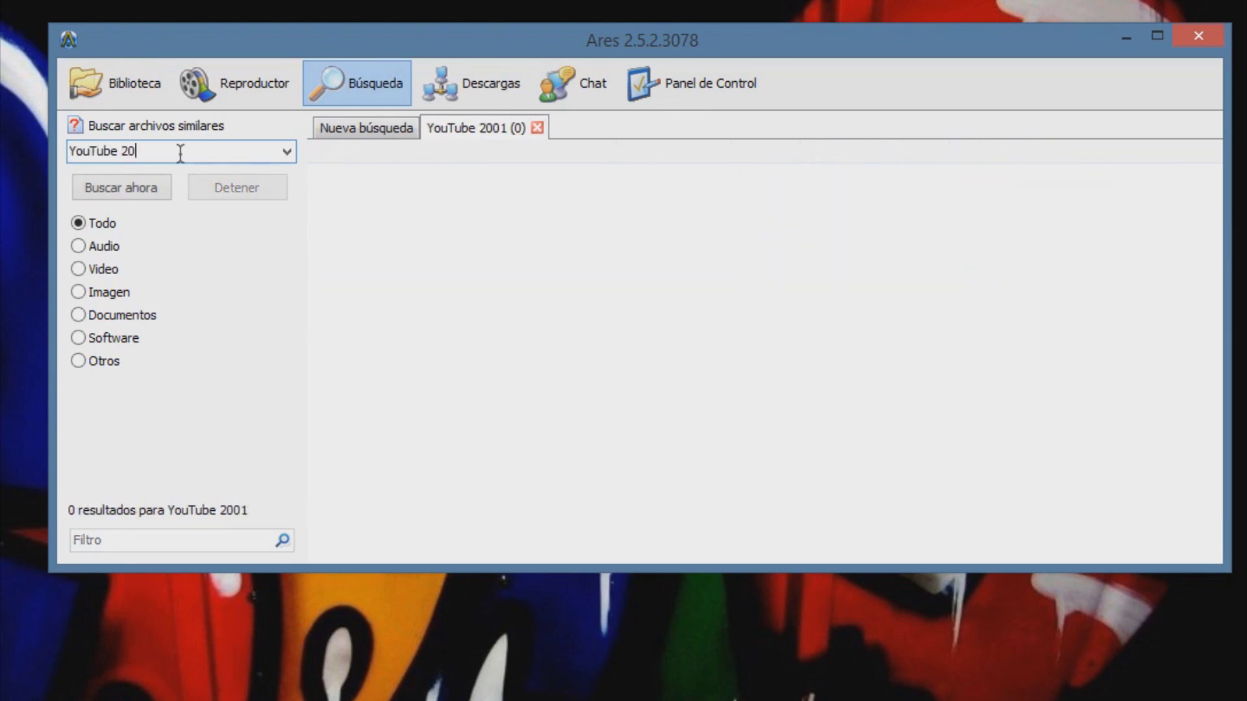
text(11)
key(Return)
Step: Search for "Fin del mundo" instead, select the "--- Fin-del-Mundo" audio result and look through the results
key(BackSpace)
key(BackSpace)
key(BackSpace)
key(BackSpace)
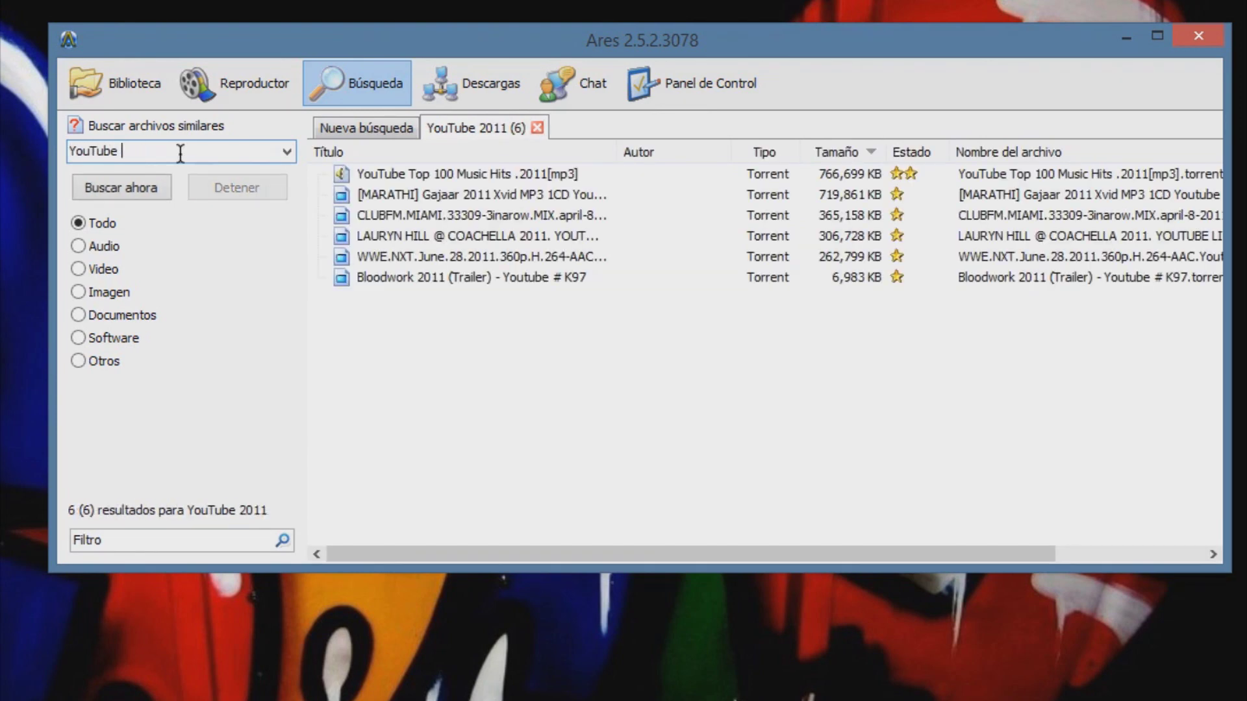
key(Return)
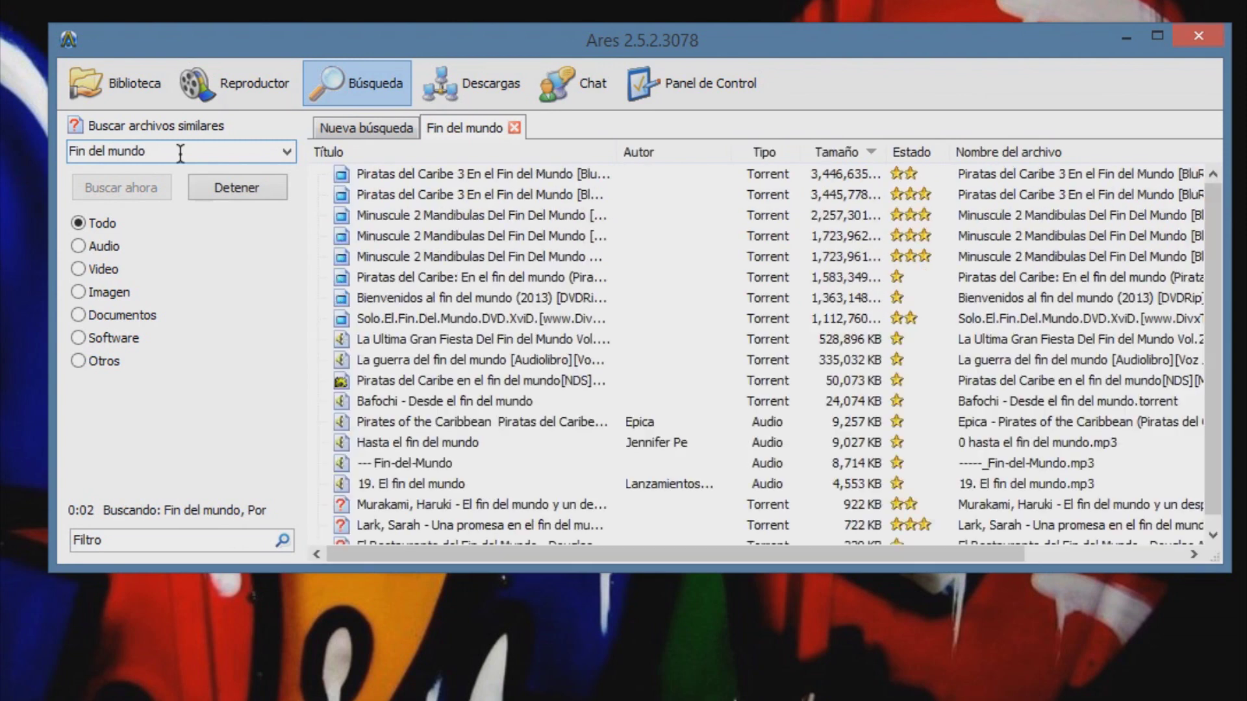
click(737, 484)
scroll(388, 472, down, 2)
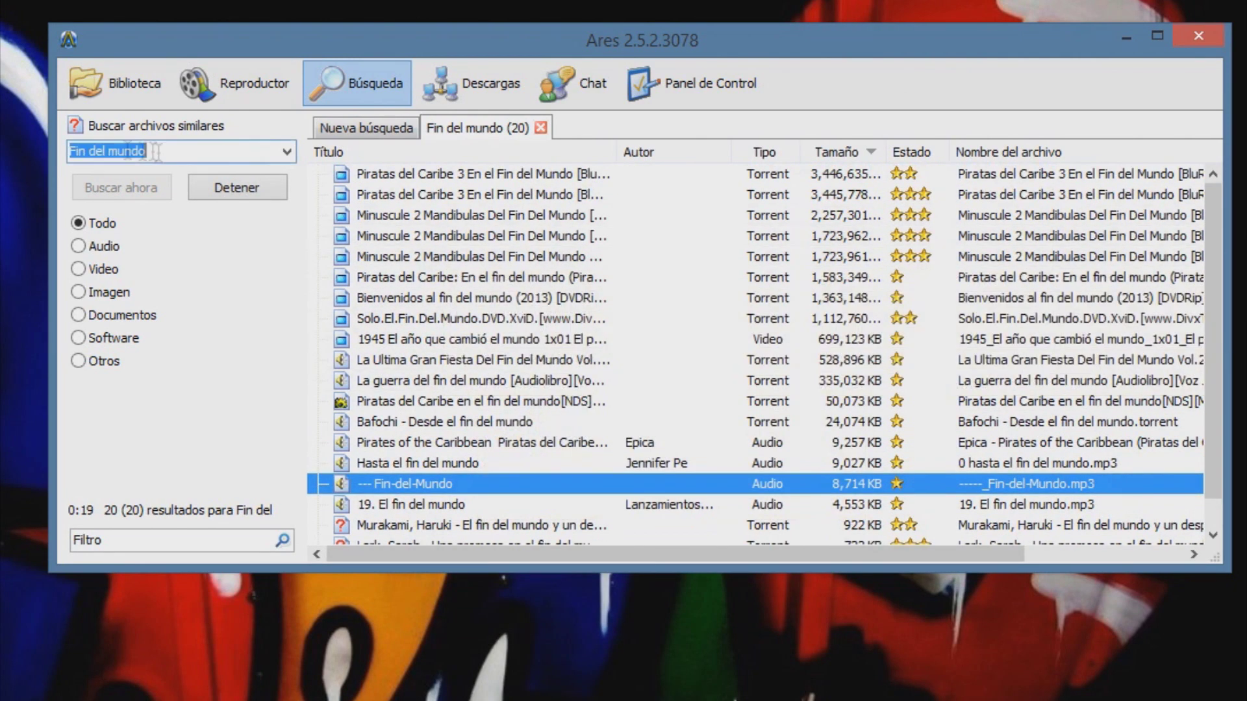
scroll(566, 393, down, 2)
Step: Replace the "Fin del mundo" query with "Pokemon" and search all file types
click(175, 152)
text(Pokemon)
key(Return)
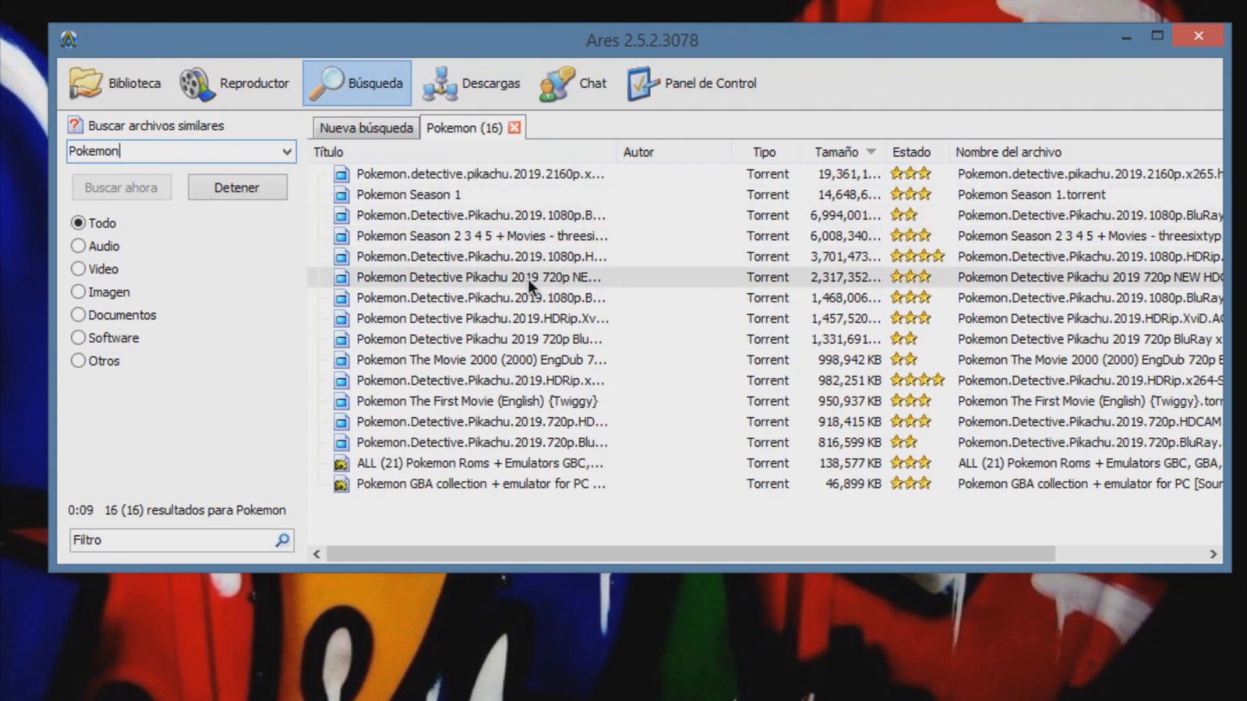
Step: Search all file types for "Mario Bros" and for "Sonic The Hedgehog"
mouse_move(528, 279)
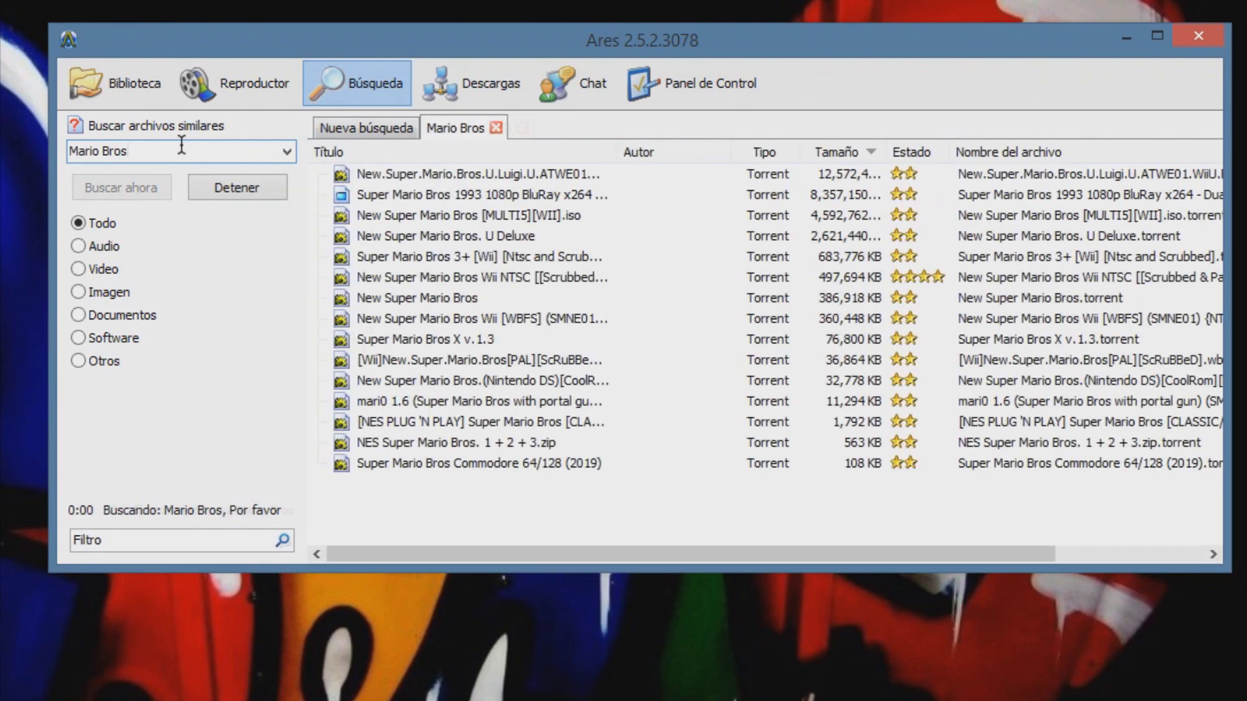
mouse_move(468, 383)
text(Sonic The Hedg)
text(ehog)
key(Return)
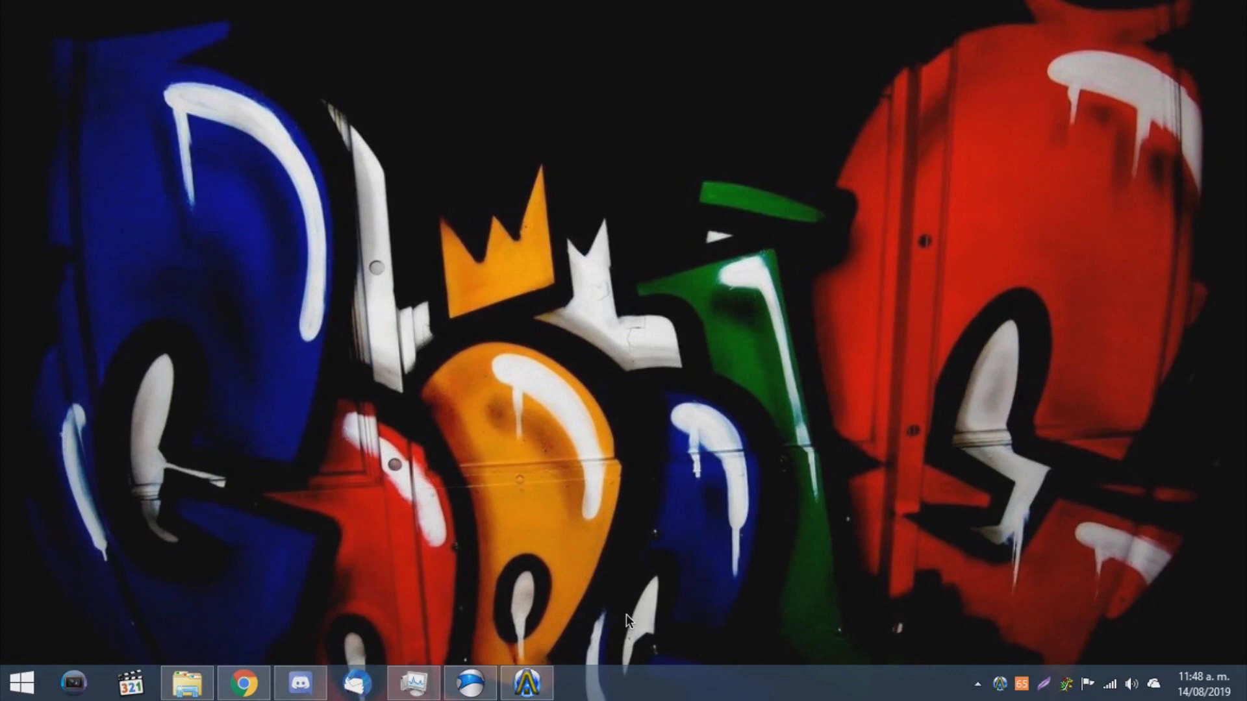
Step: Return to Ares and examine the peer connections of the "Nintendo for PC (Every NES Rom and Emu EVER)" download, collapsing its list when finished
click(527, 695)
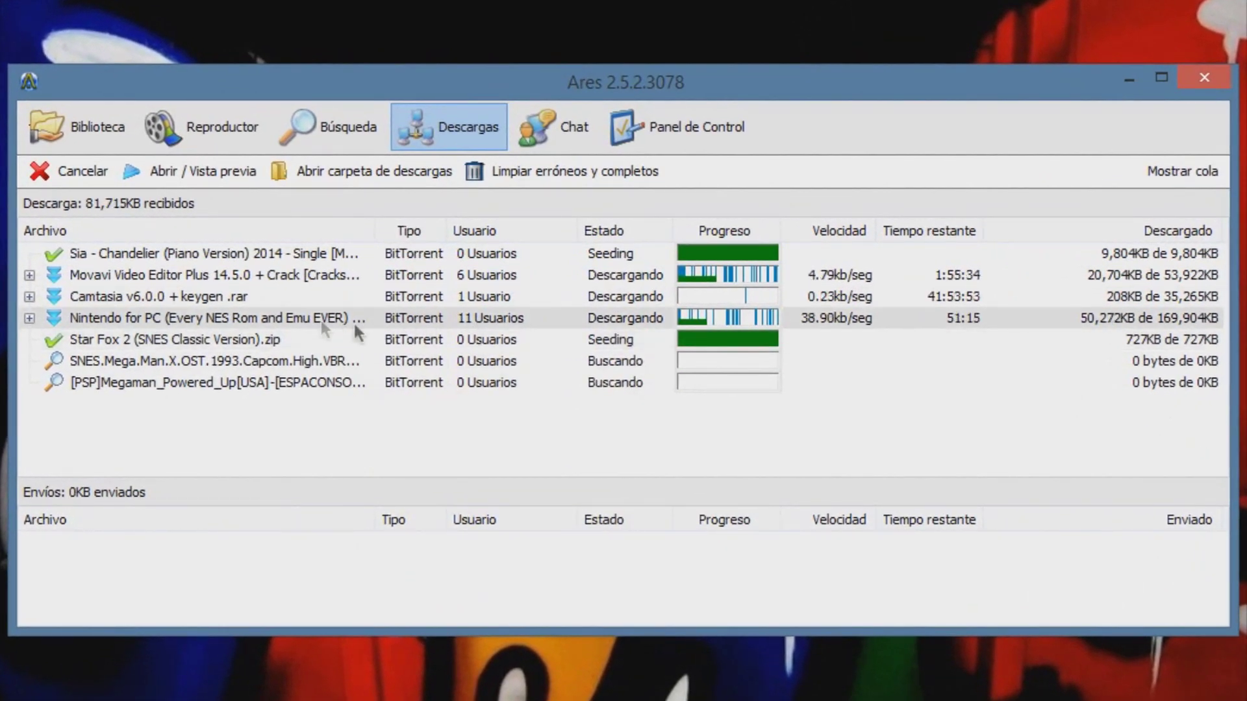
click(28, 317)
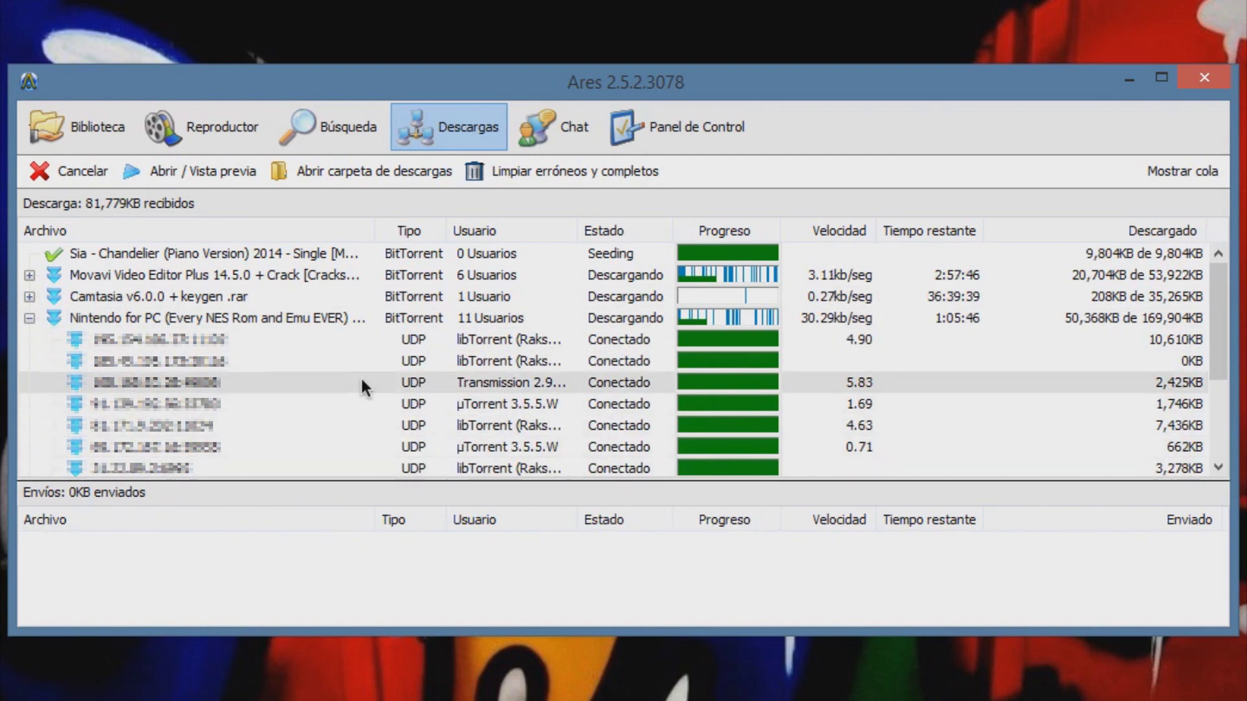
drag(1213, 307, 1210, 339)
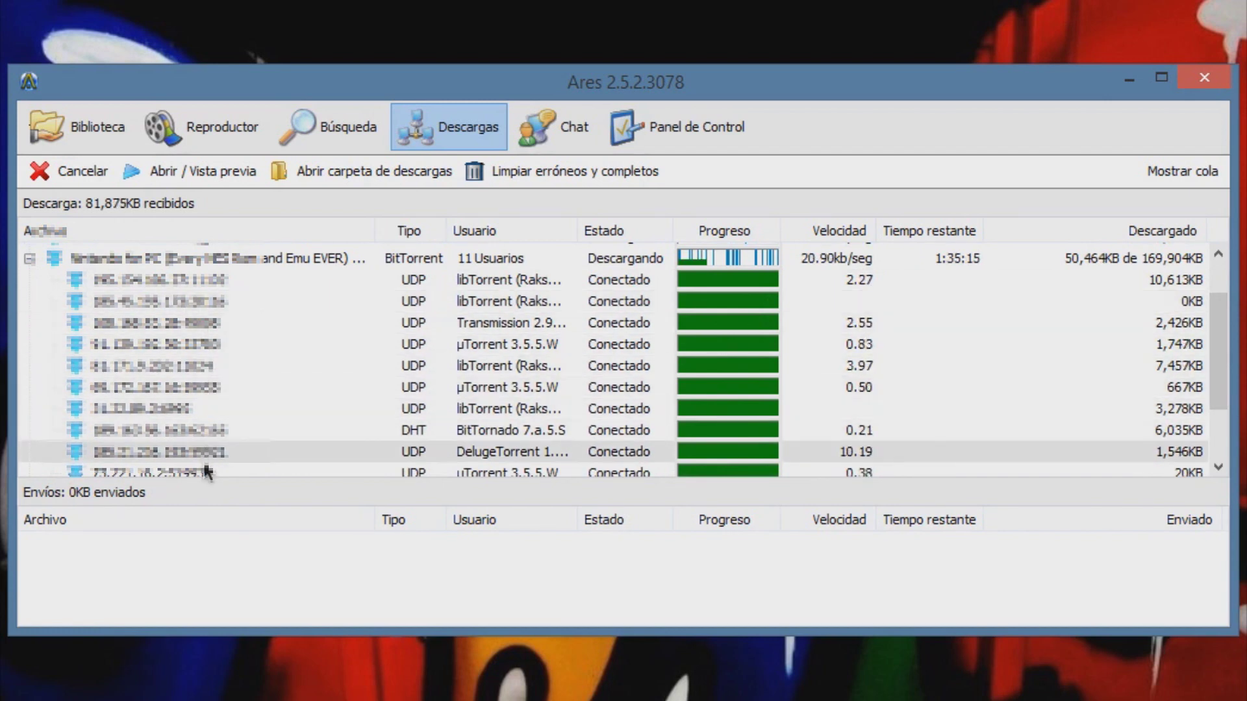
scroll(265, 383, down, 1)
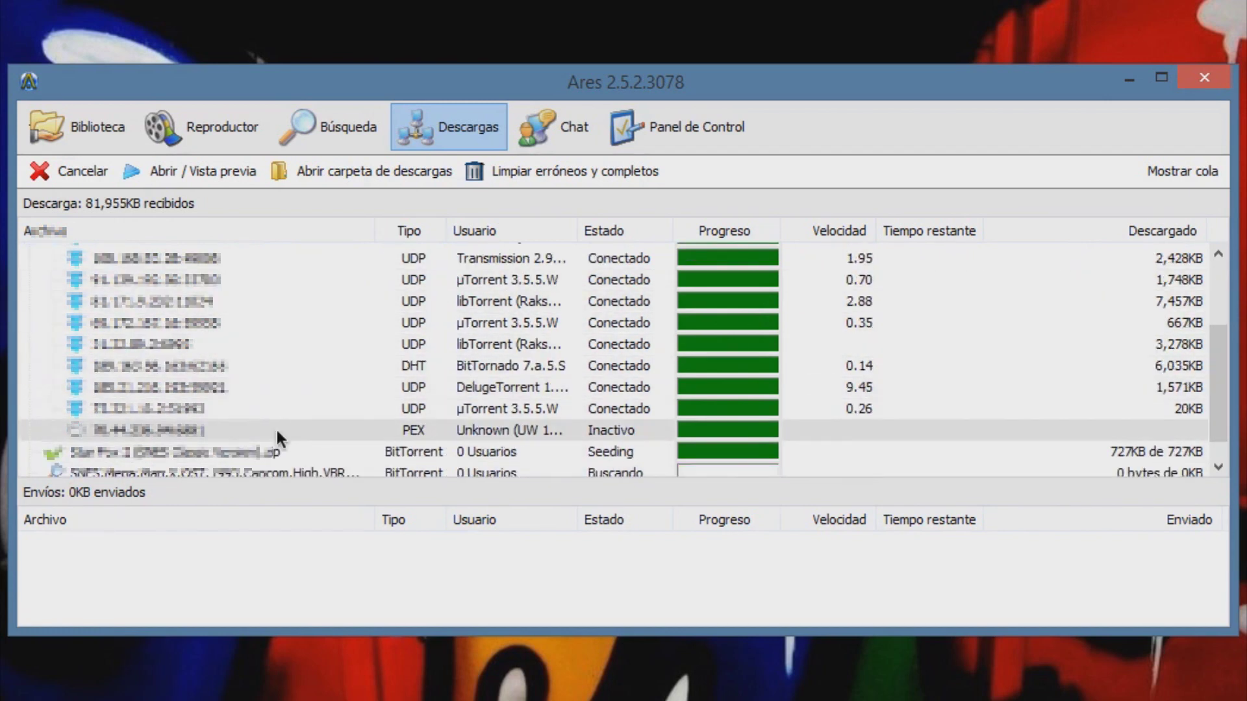
scroll(253, 431, up, 1)
scroll(404, 376, down, 1)
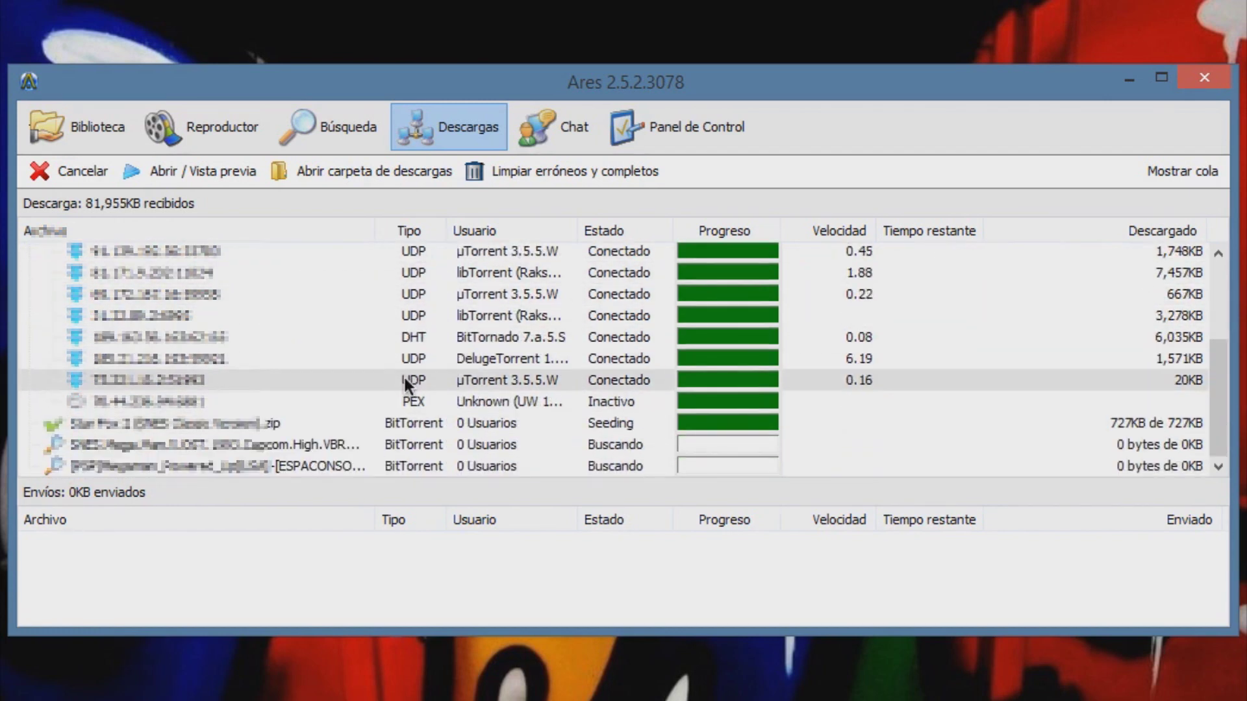
scroll(416, 374, up, 1)
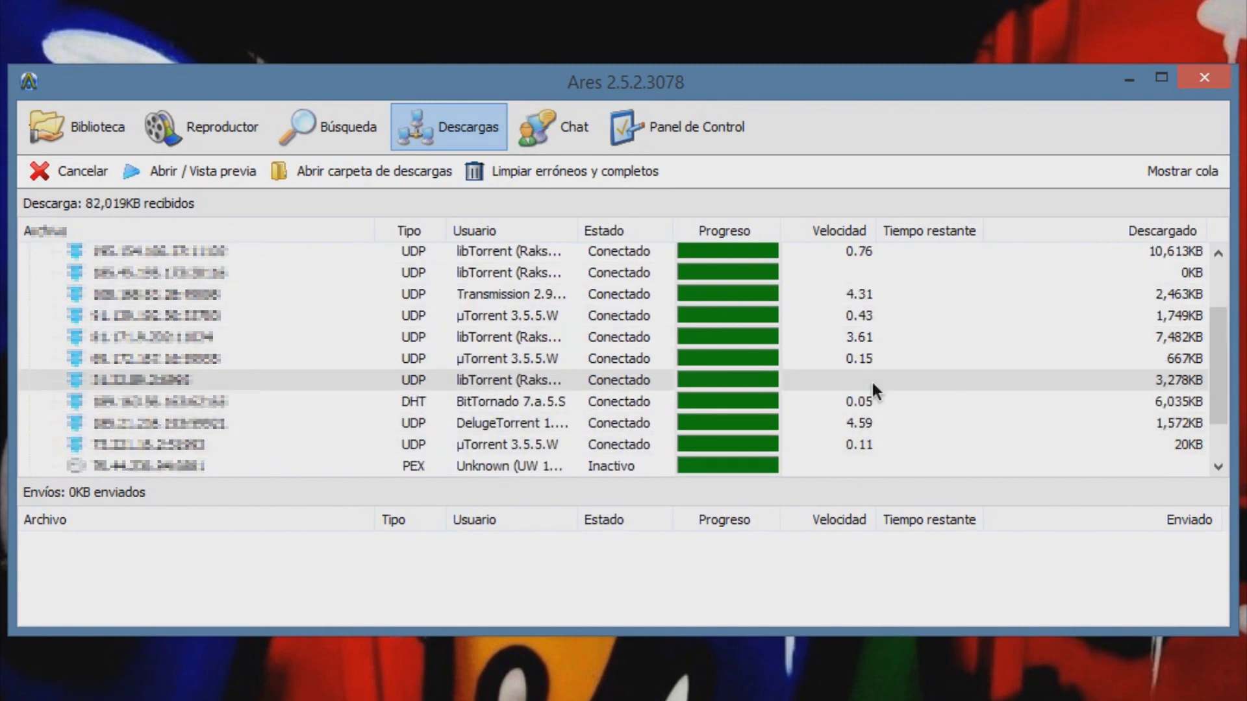
scroll(872, 383, down, 1)
scroll(733, 399, up, 5)
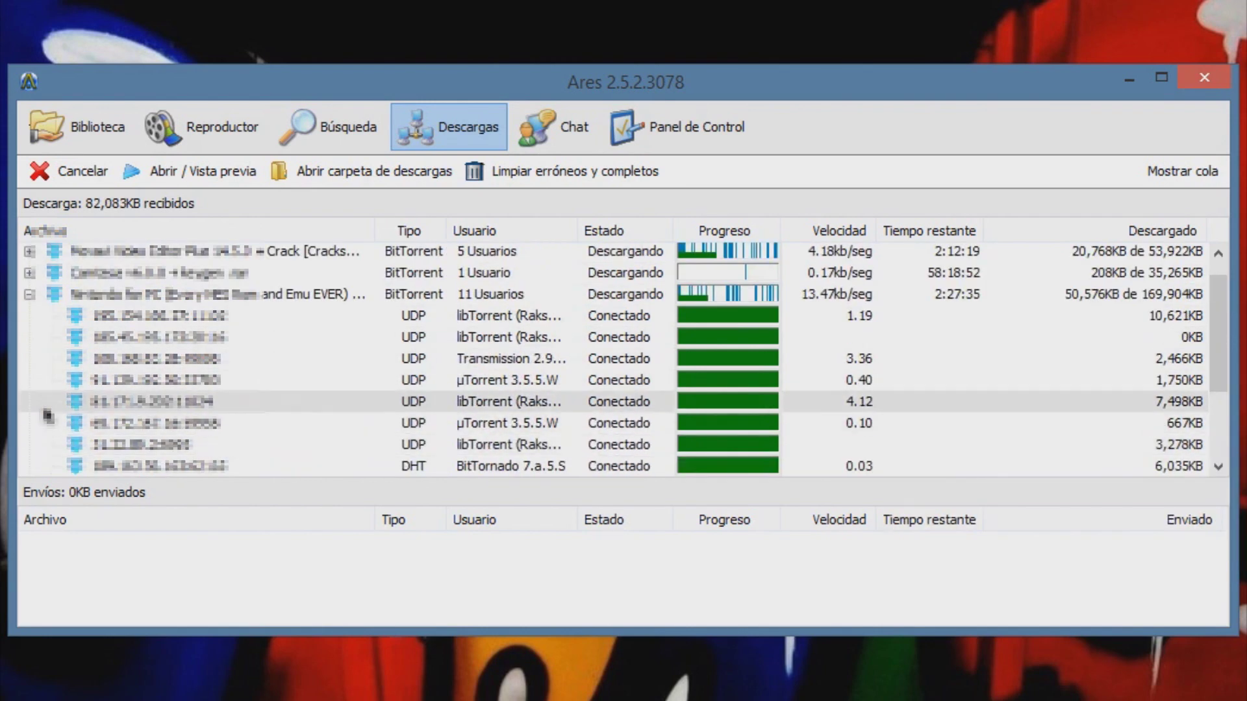
click(29, 298)
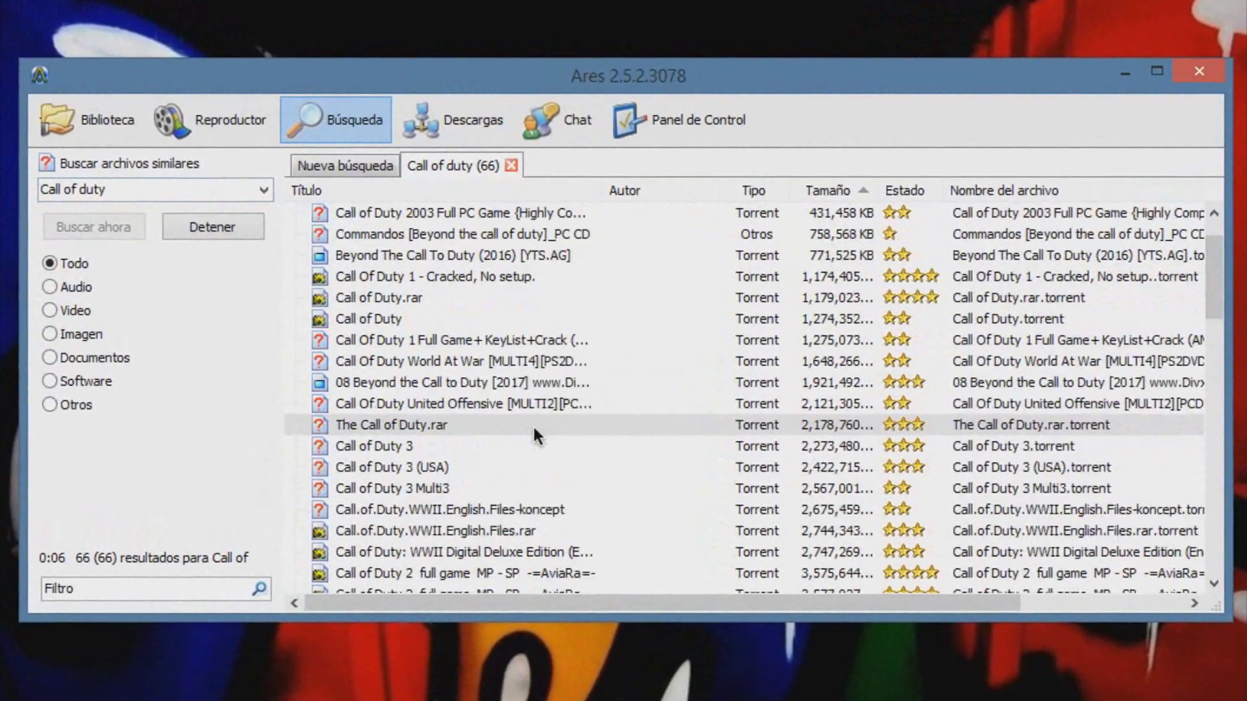
Step: Enlarge the Ares window and sort the "Call of duty" results by Estado, with the highest star ratings first
click(1159, 75)
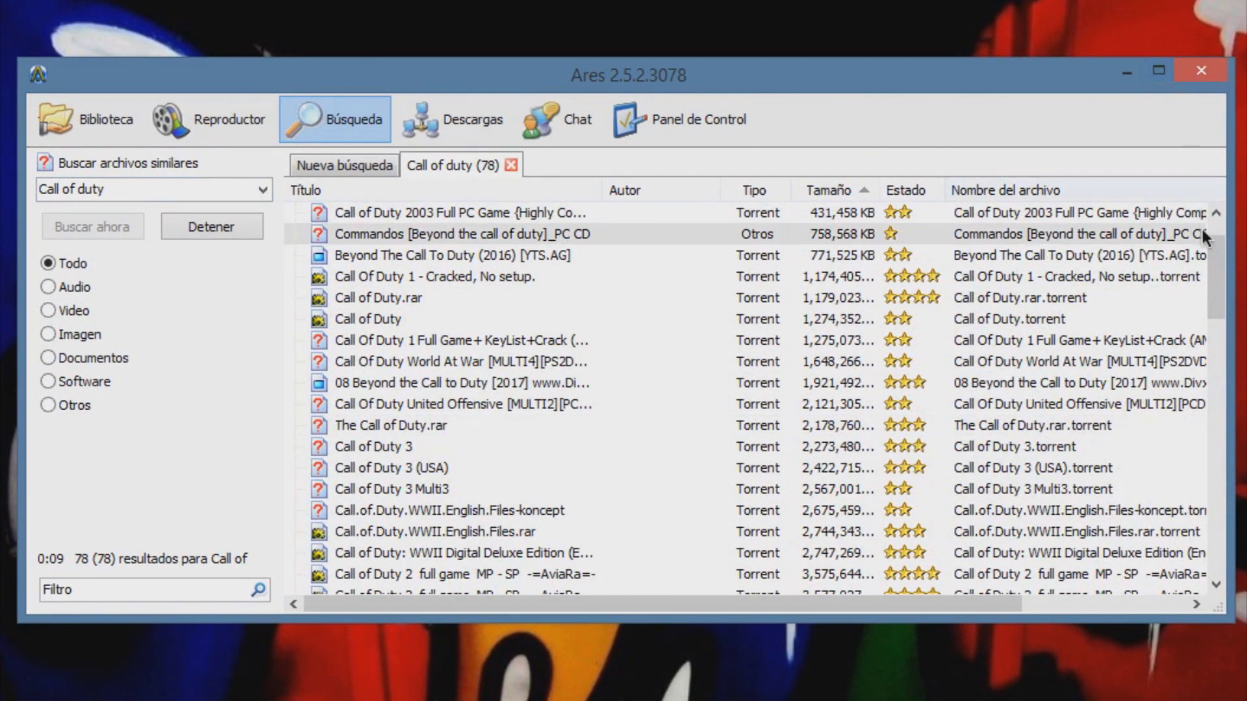
click(916, 129)
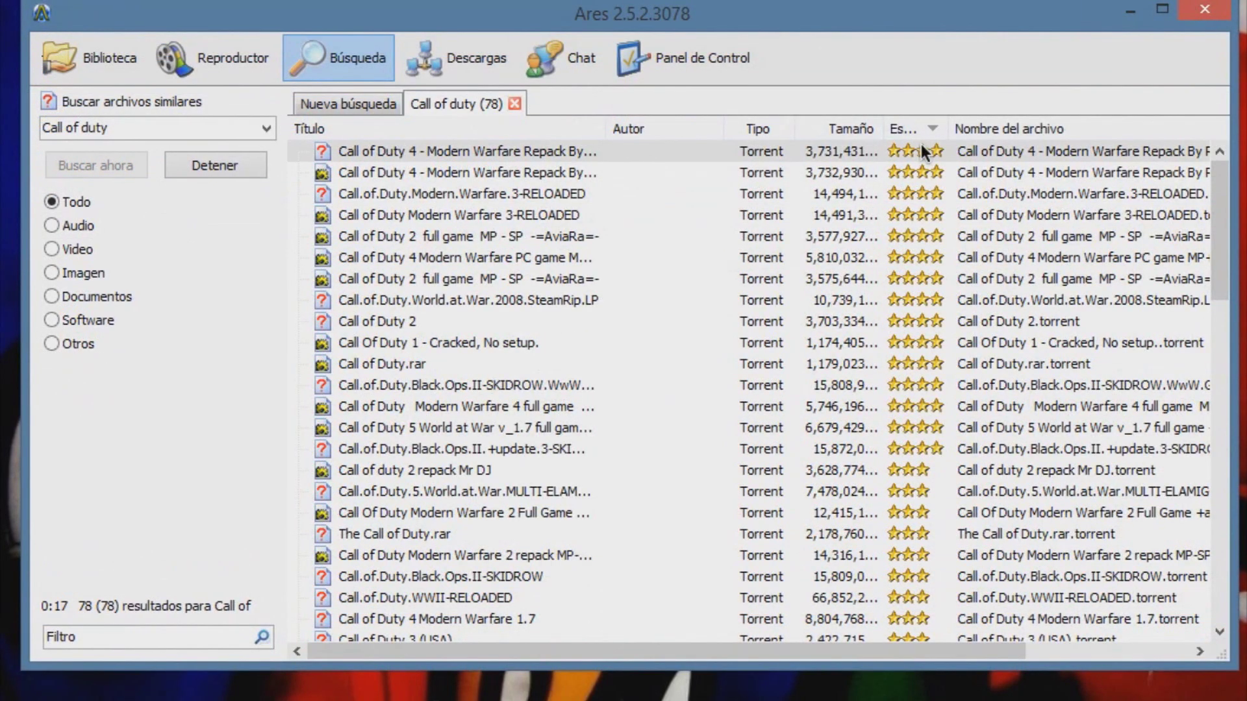
click(922, 150)
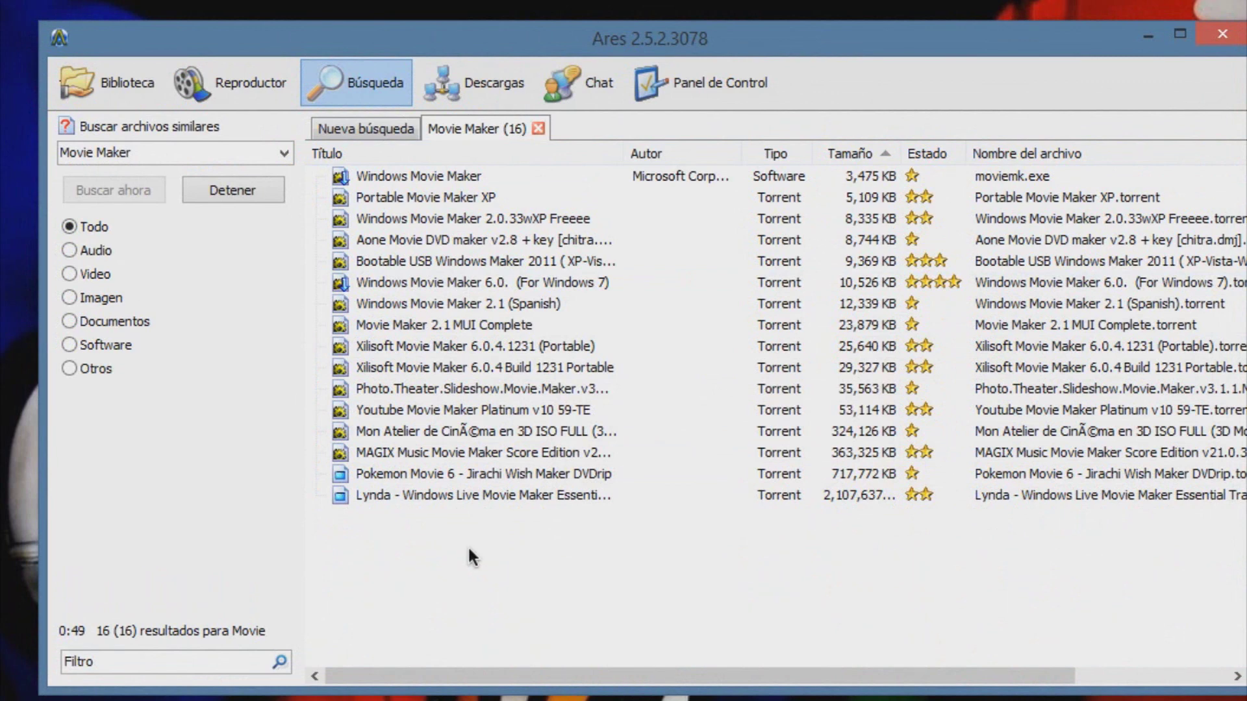
Step: Show the current downloads and examine the full peer list of "Windows Movie Maker 6.0.rar", including each peer's client, status and speed
mouse_move(465, 479)
click(478, 83)
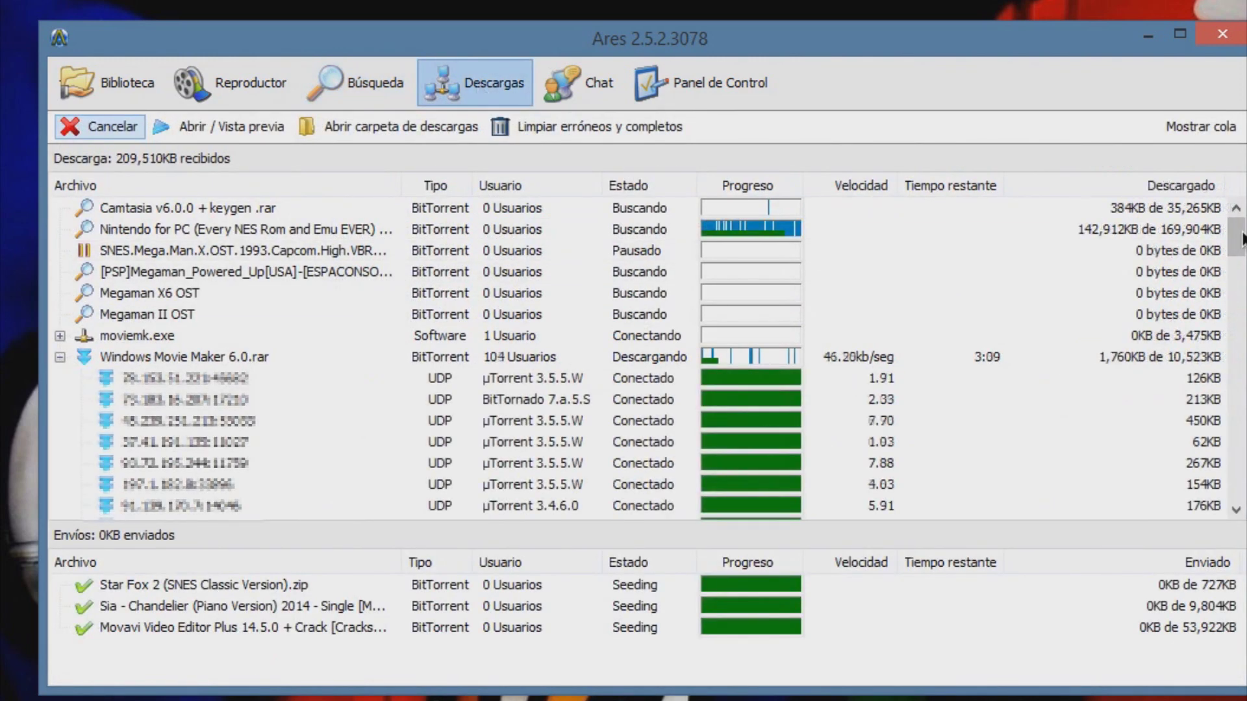
scroll(1133, 314, down, 2)
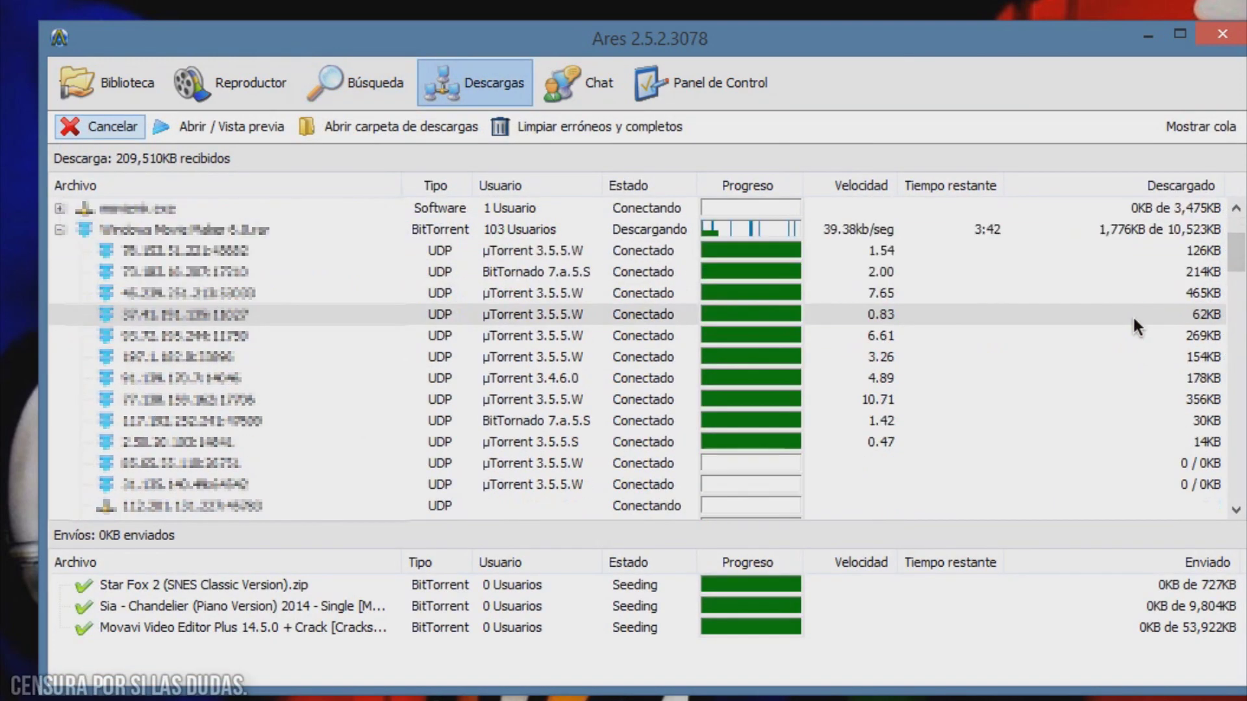
scroll(1012, 324, down, 1)
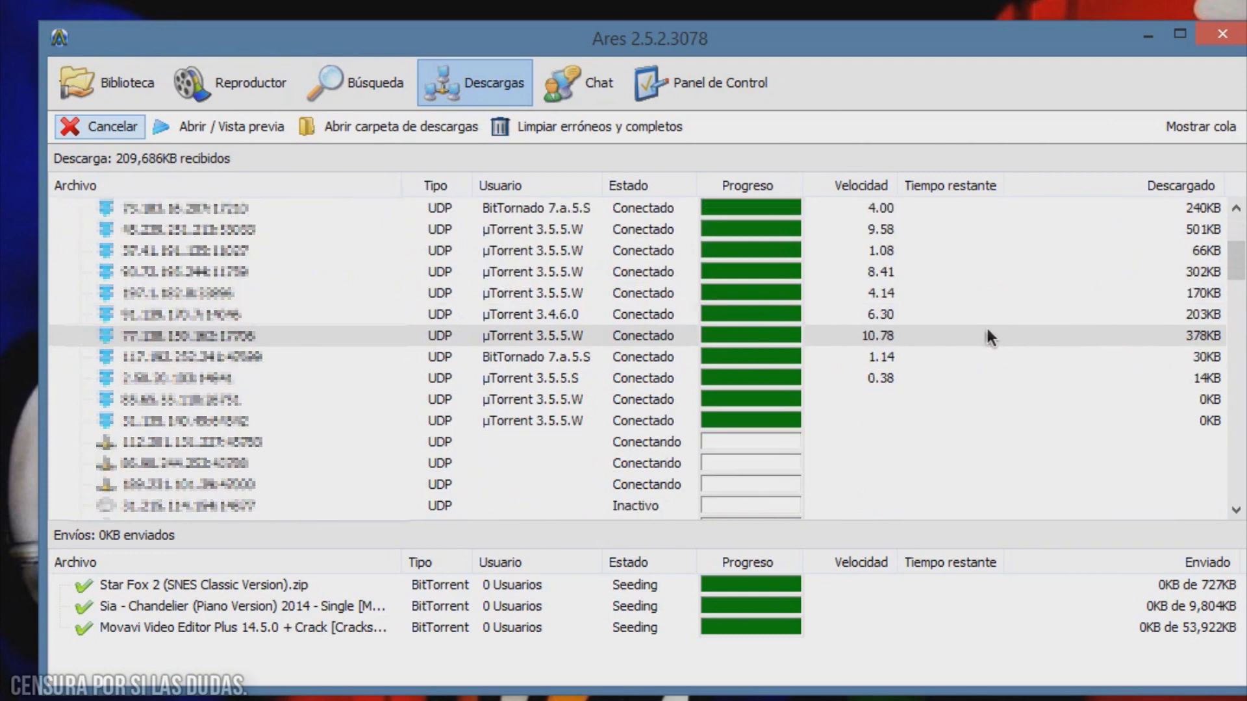
scroll(636, 392, down, 2)
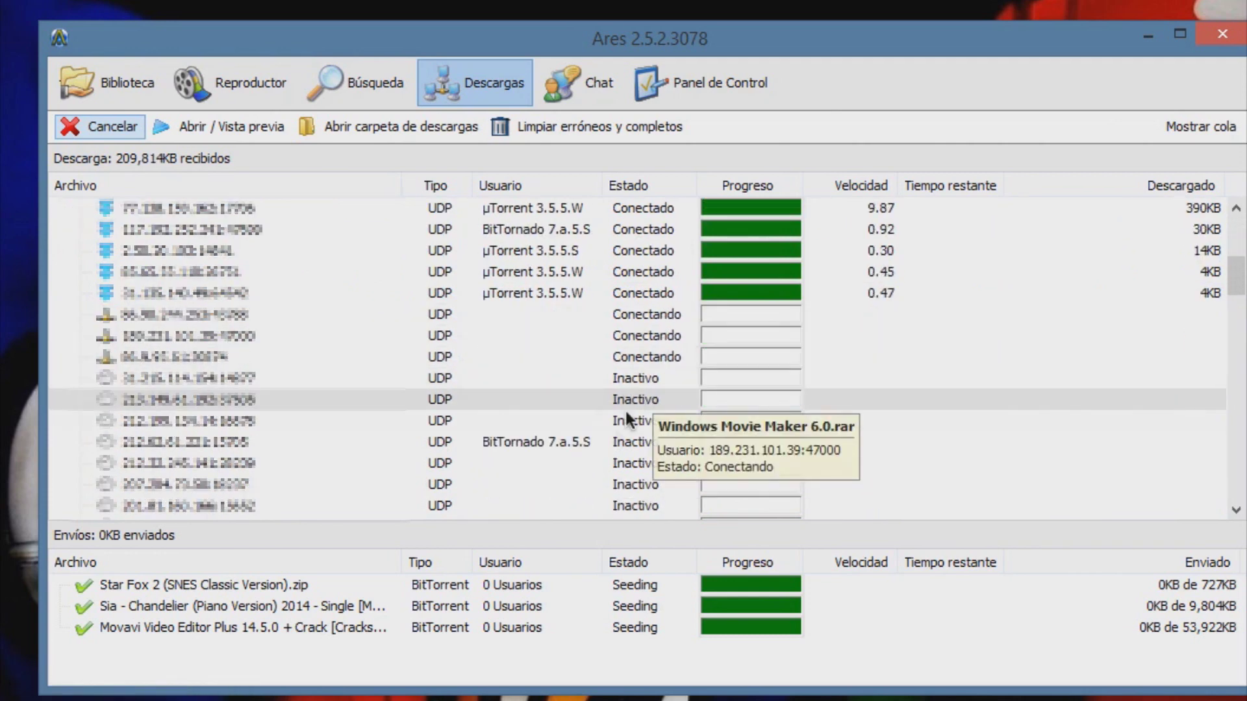
scroll(605, 455, down, 1)
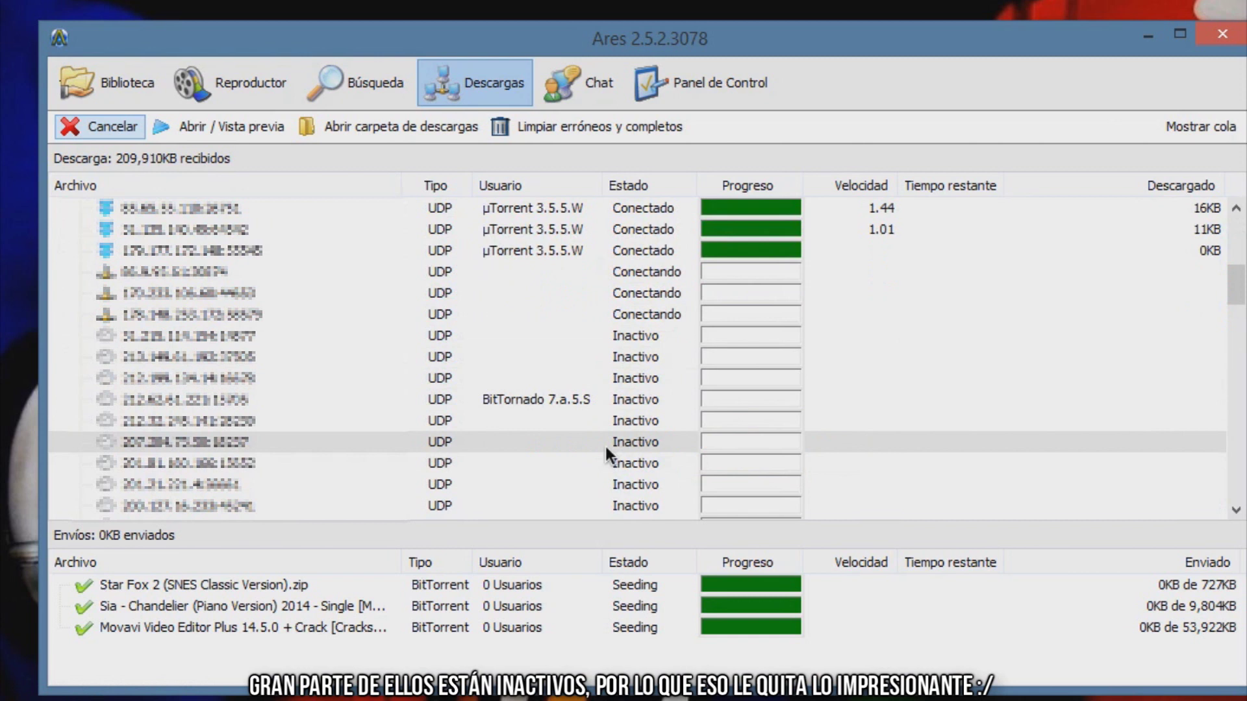
scroll(605, 455, down, 1)
scroll(606, 449, down, 1)
scroll(606, 449, down, 1)
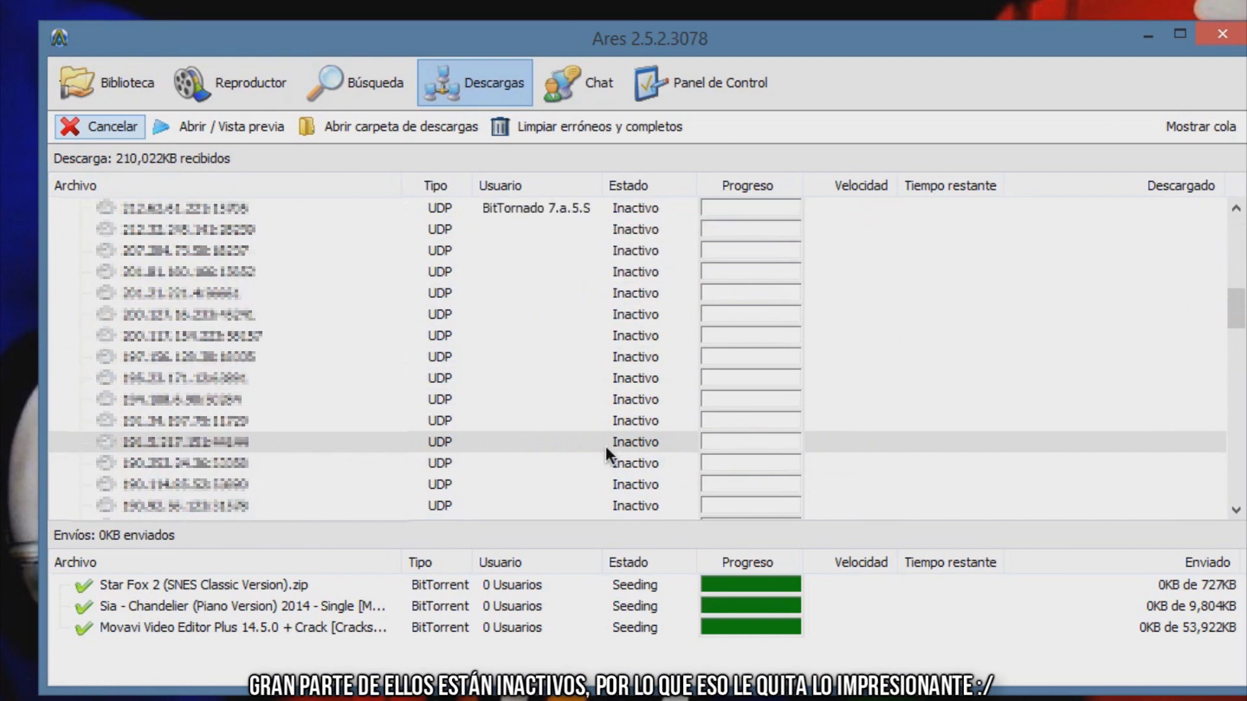
scroll(605, 448, down, 4)
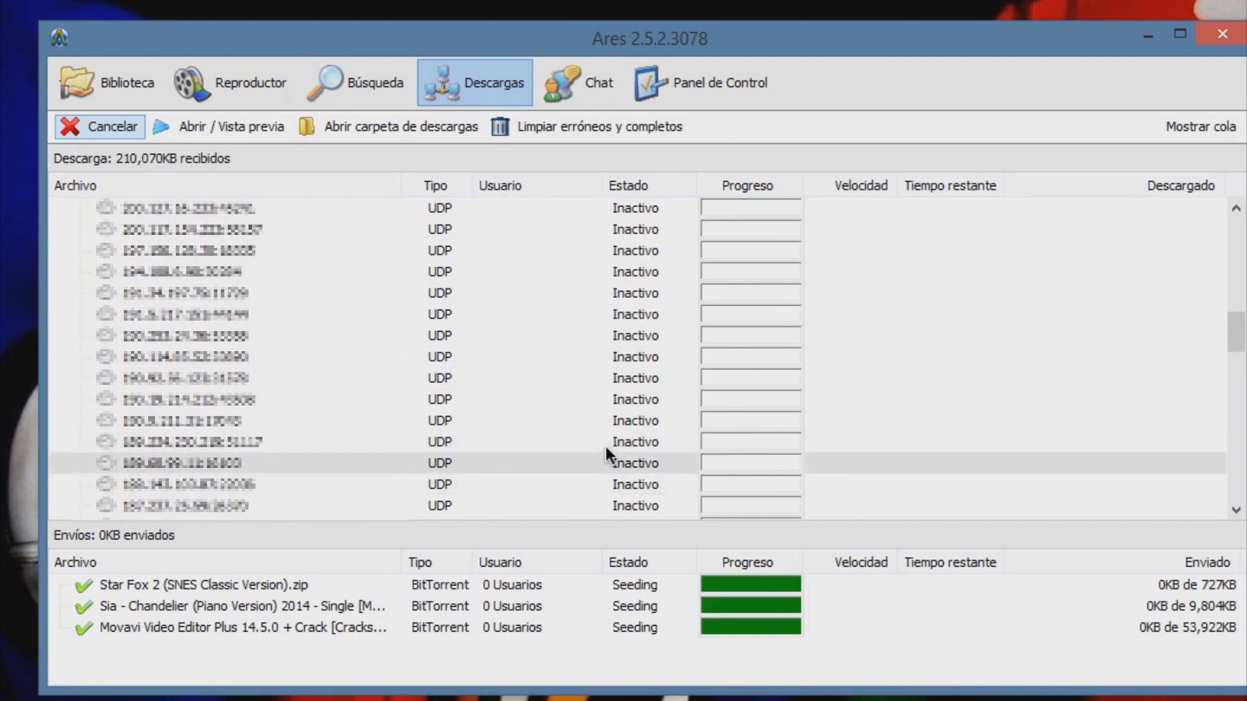
scroll(605, 442, down, 5)
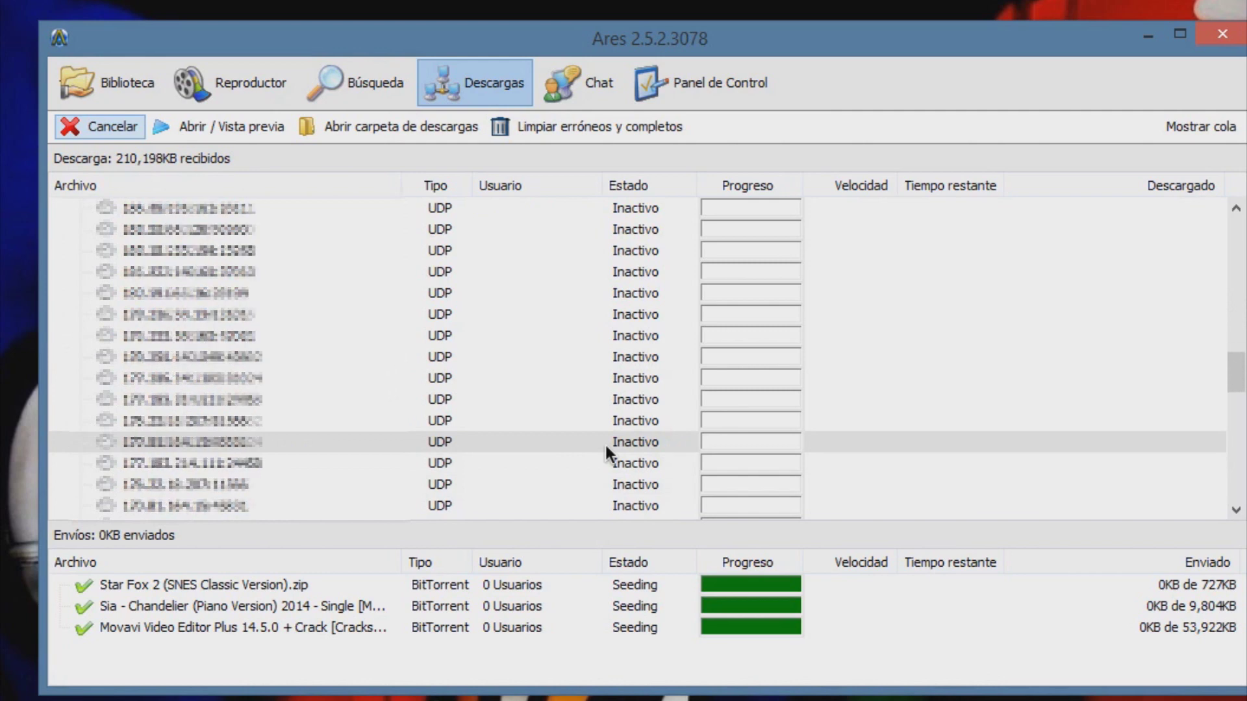
scroll(606, 442, down, 6)
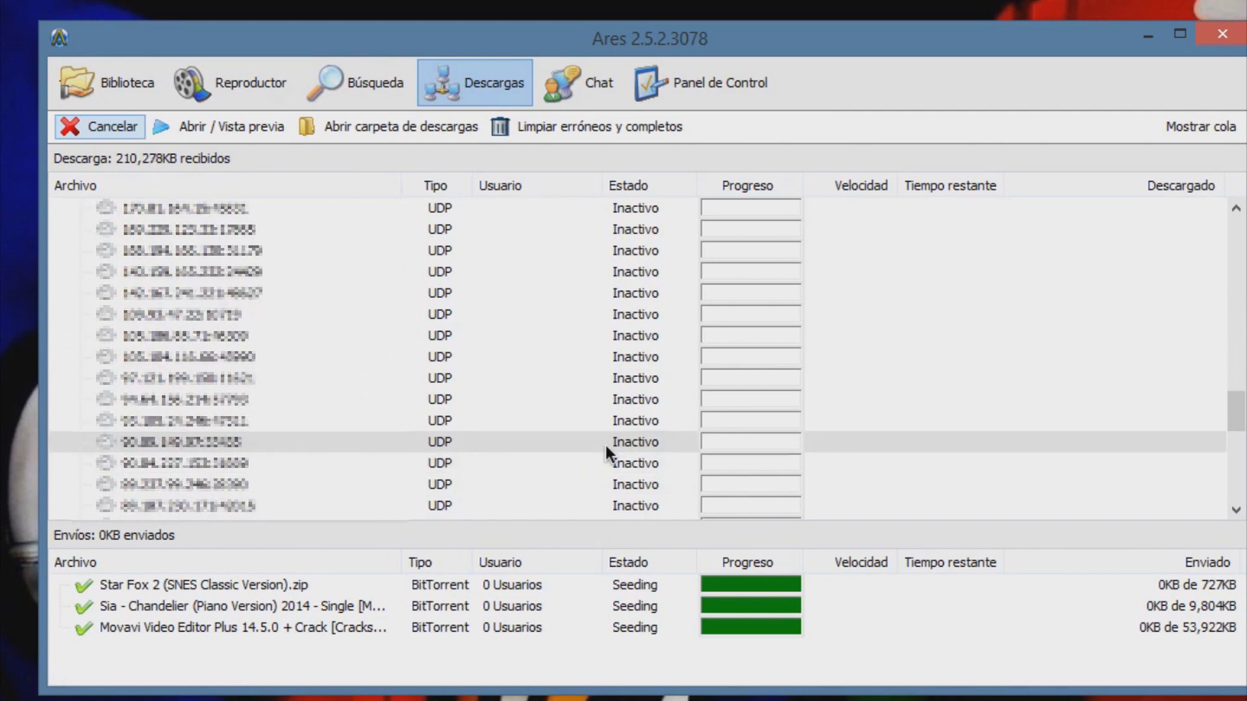
scroll(606, 442, down, 6)
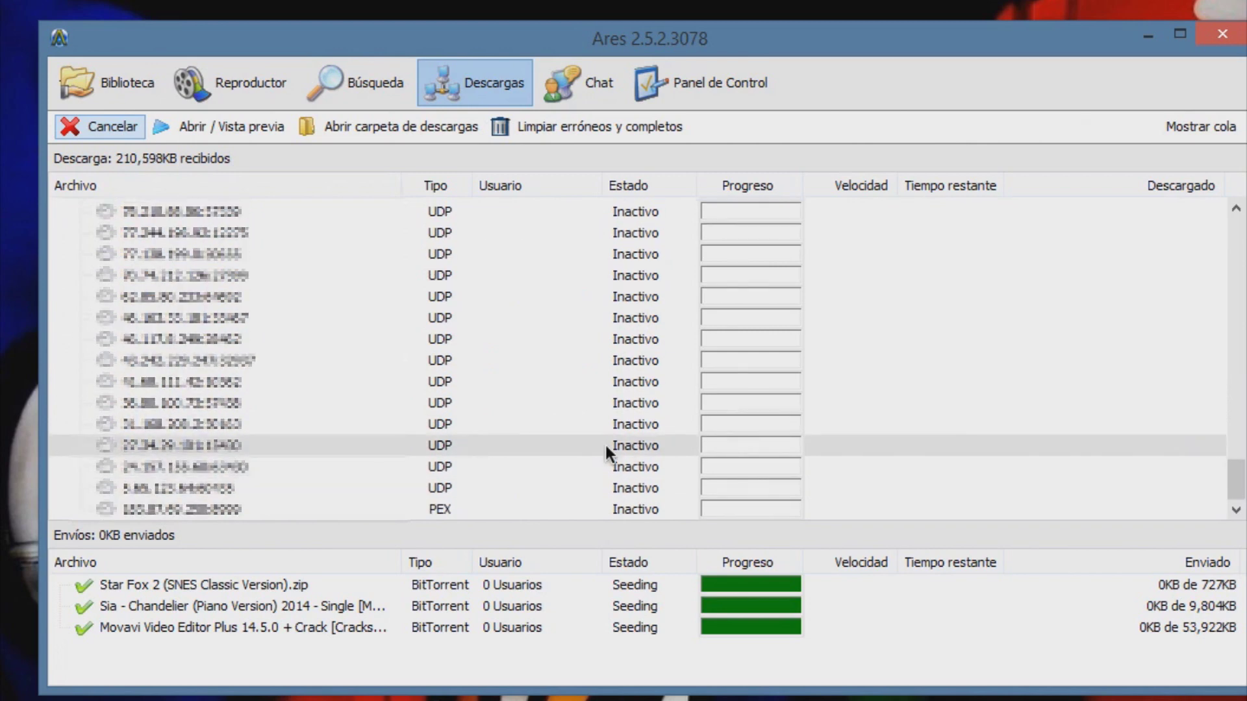
Step: Review the peer list of the "Windows Movie Maker 6.0.rar" download from its inactive peers back up to the connected ones
scroll(565, 485, up, 10)
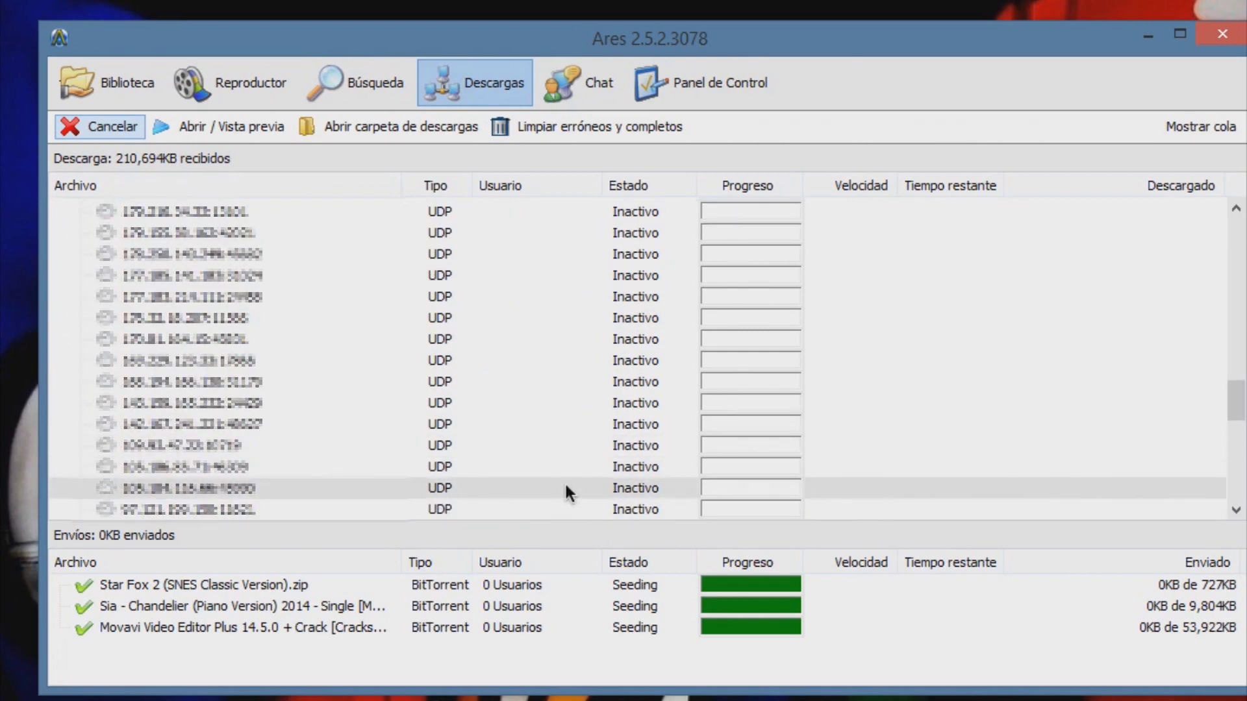
scroll(565, 487, up, 5)
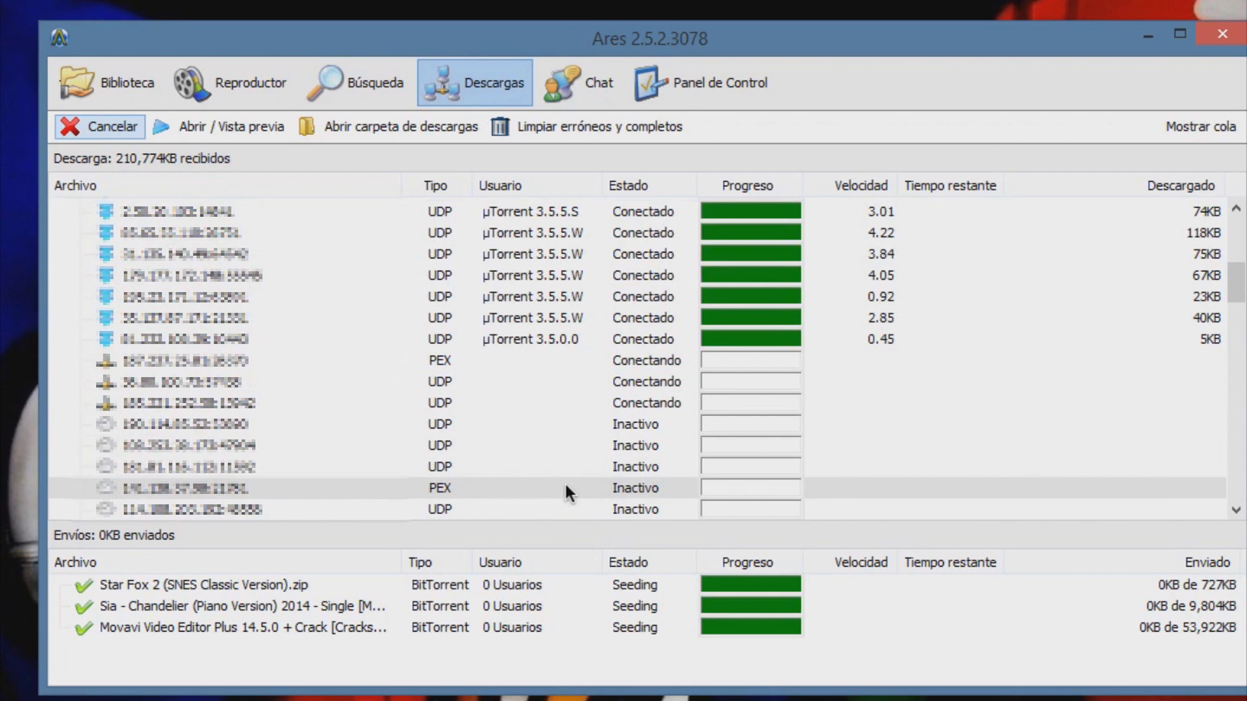
scroll(563, 492, up, 2)
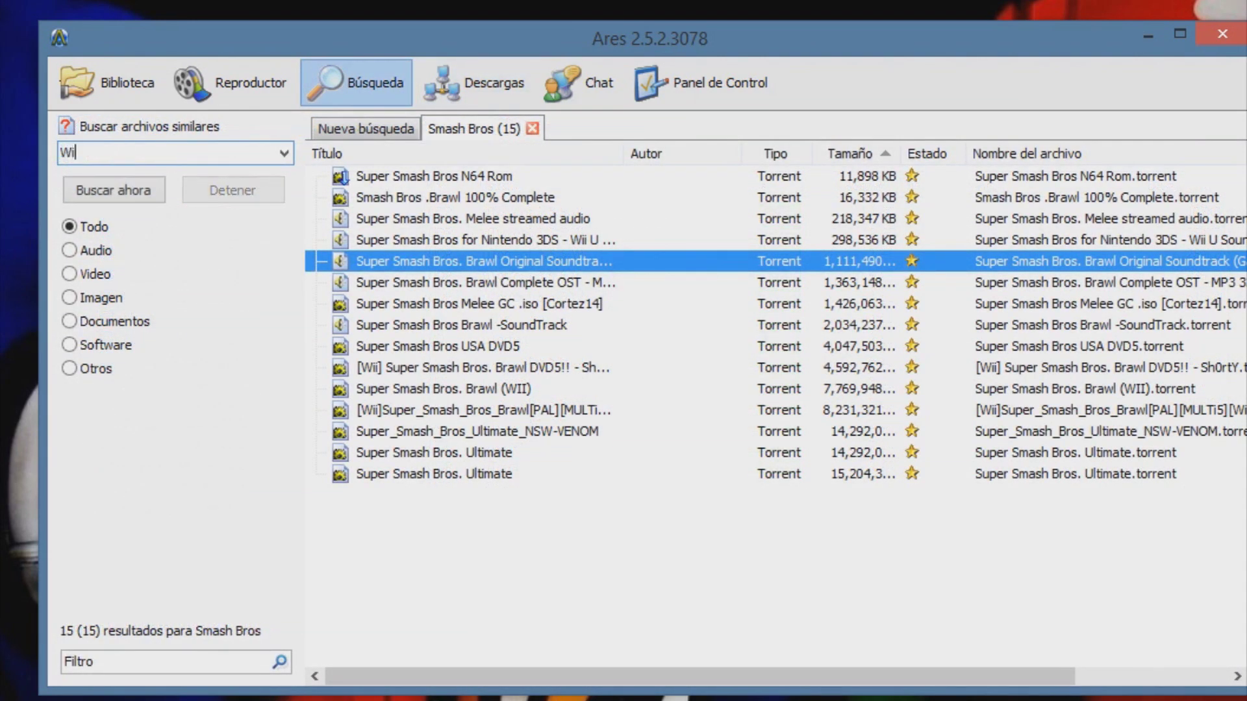
Step: Search all file types for "Wis"
text(s)
key(Return)
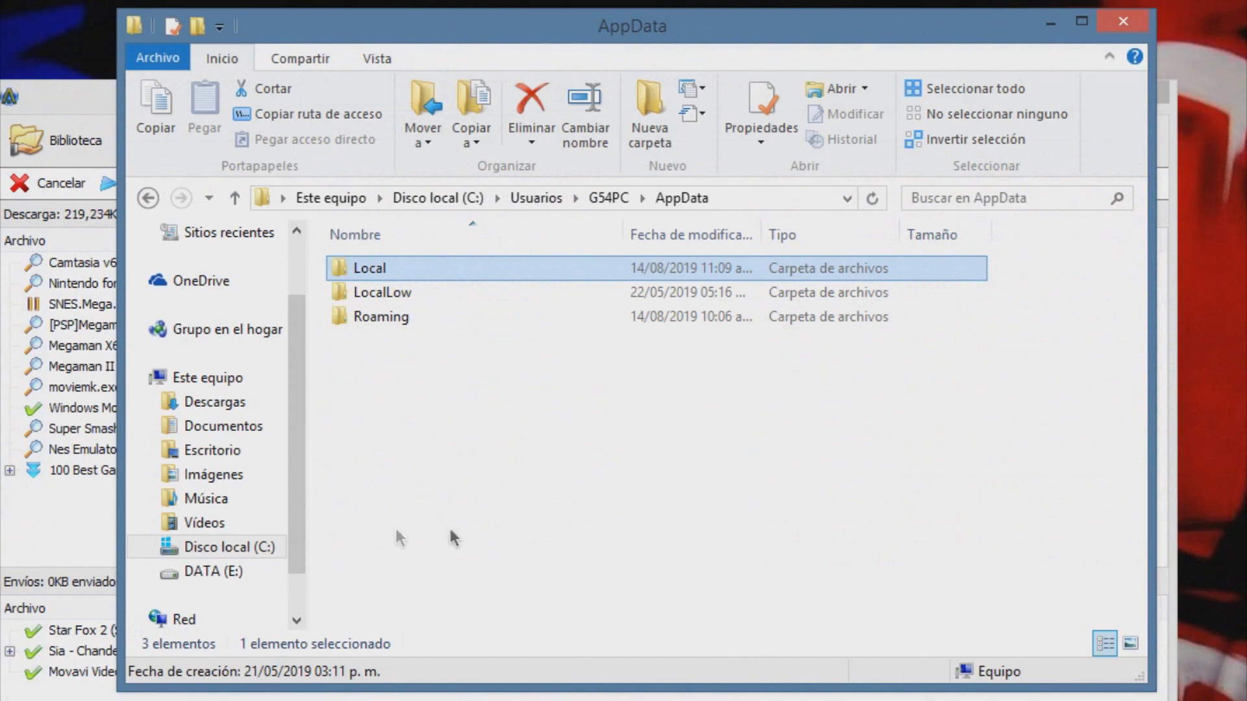
Step: Browse from AppData through Local and Ares to My Shared Folder, and display its contents as large icons
double_click(433, 267)
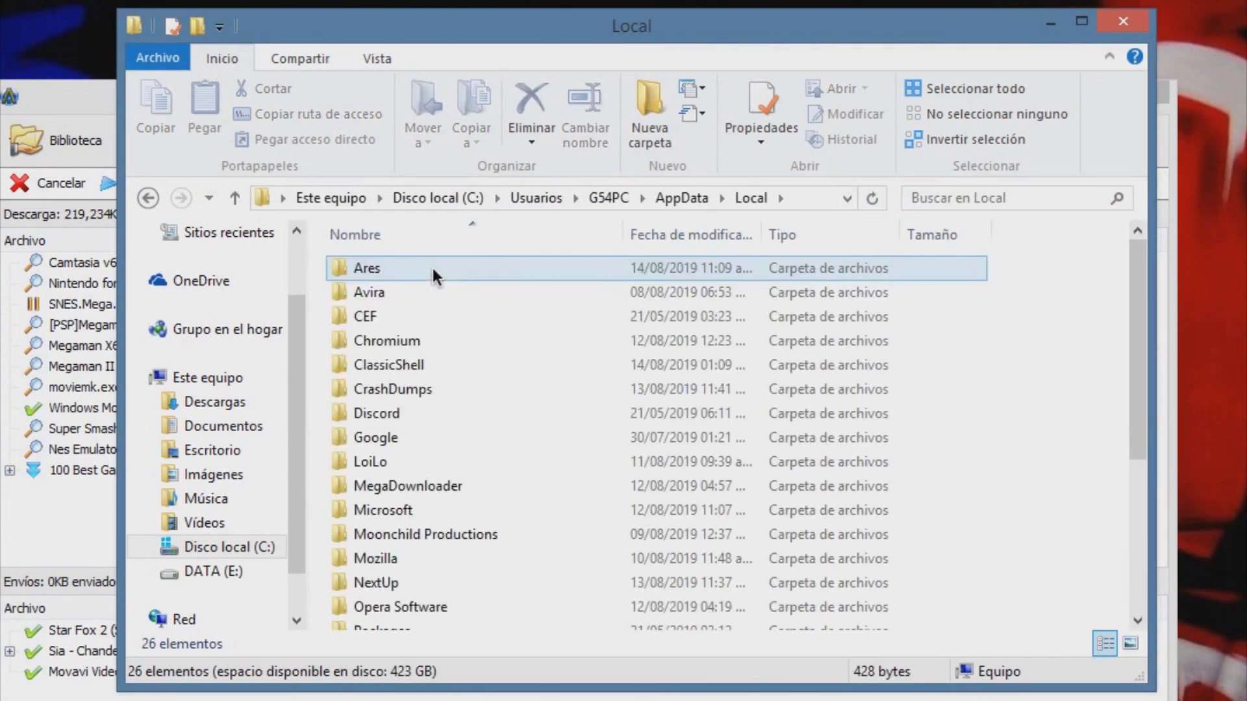
double_click(418, 268)
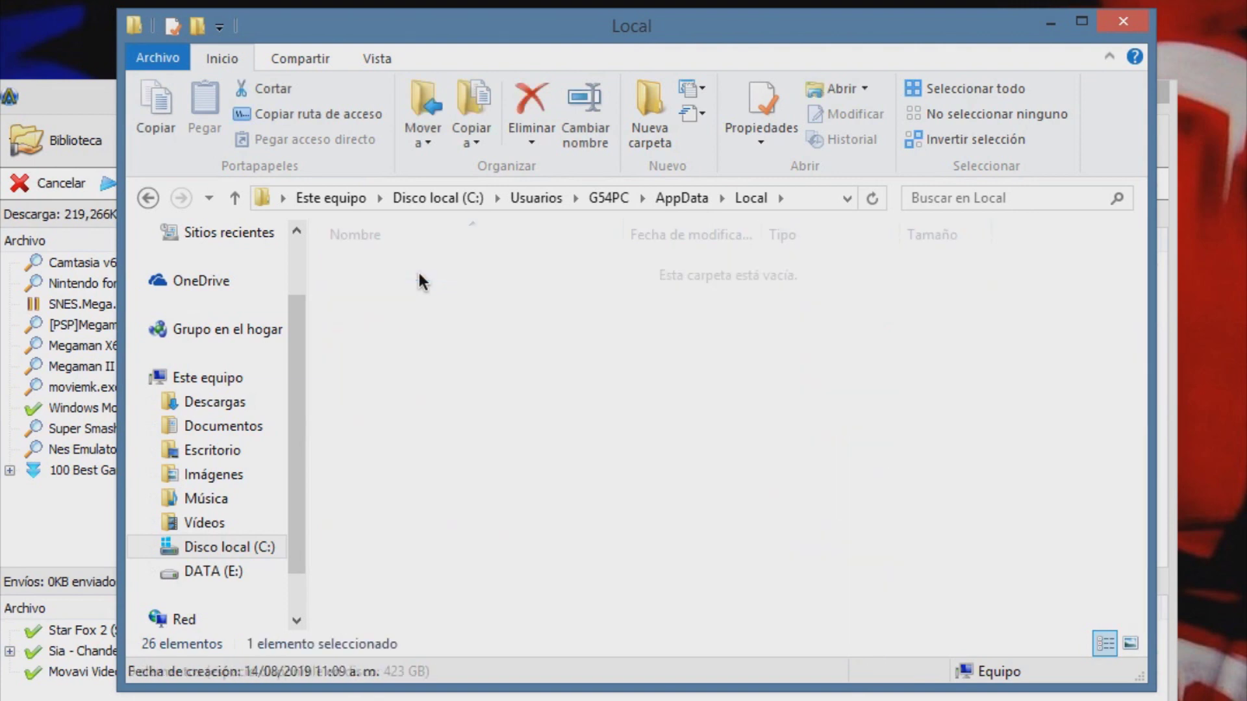
click(395, 289)
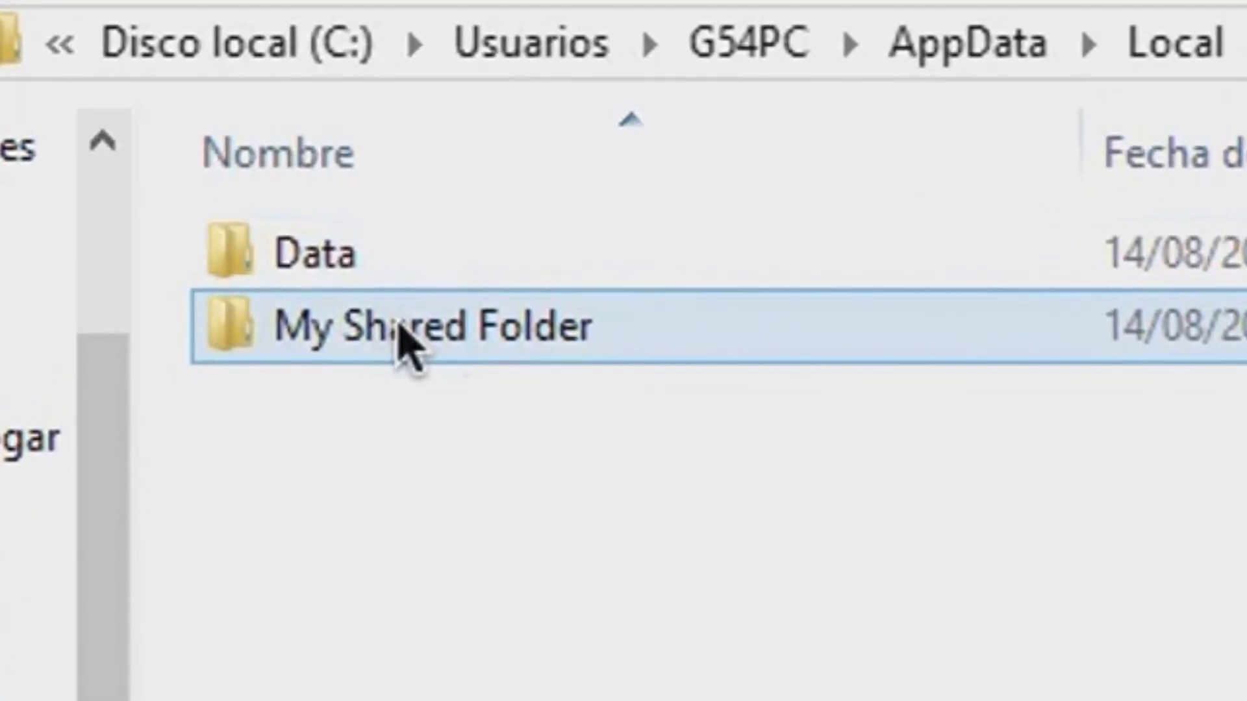
double_click(406, 357)
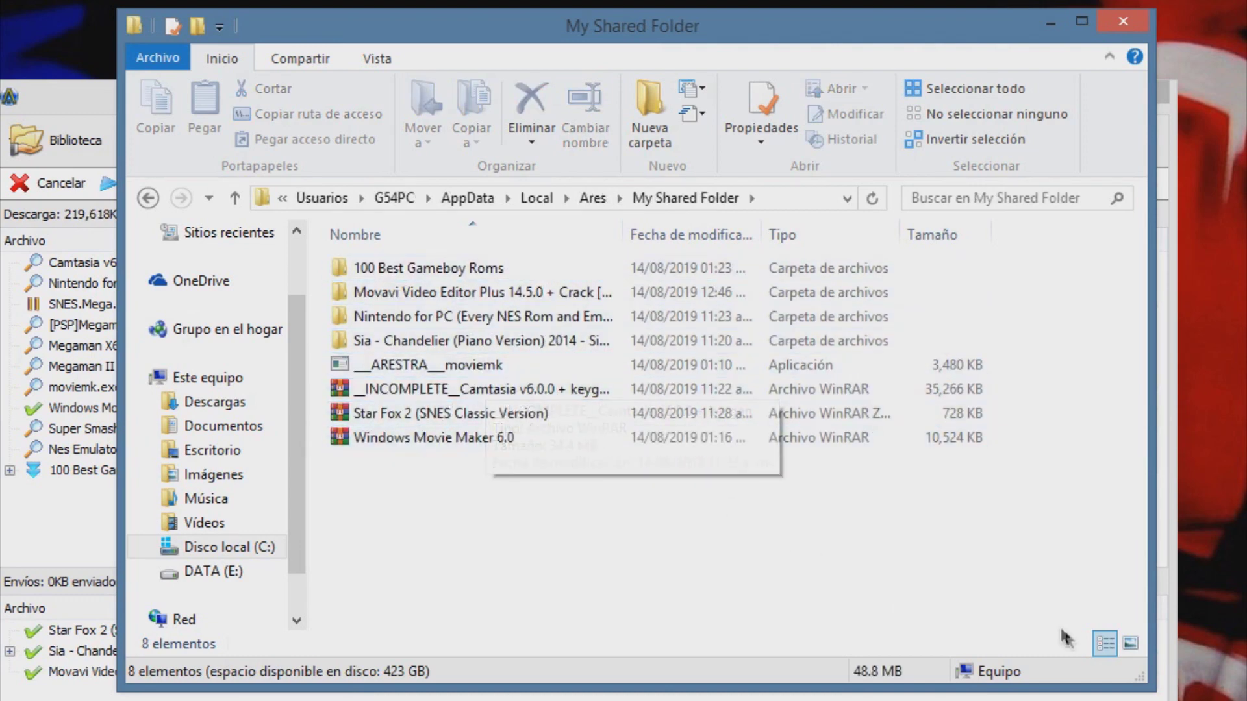
click(1130, 645)
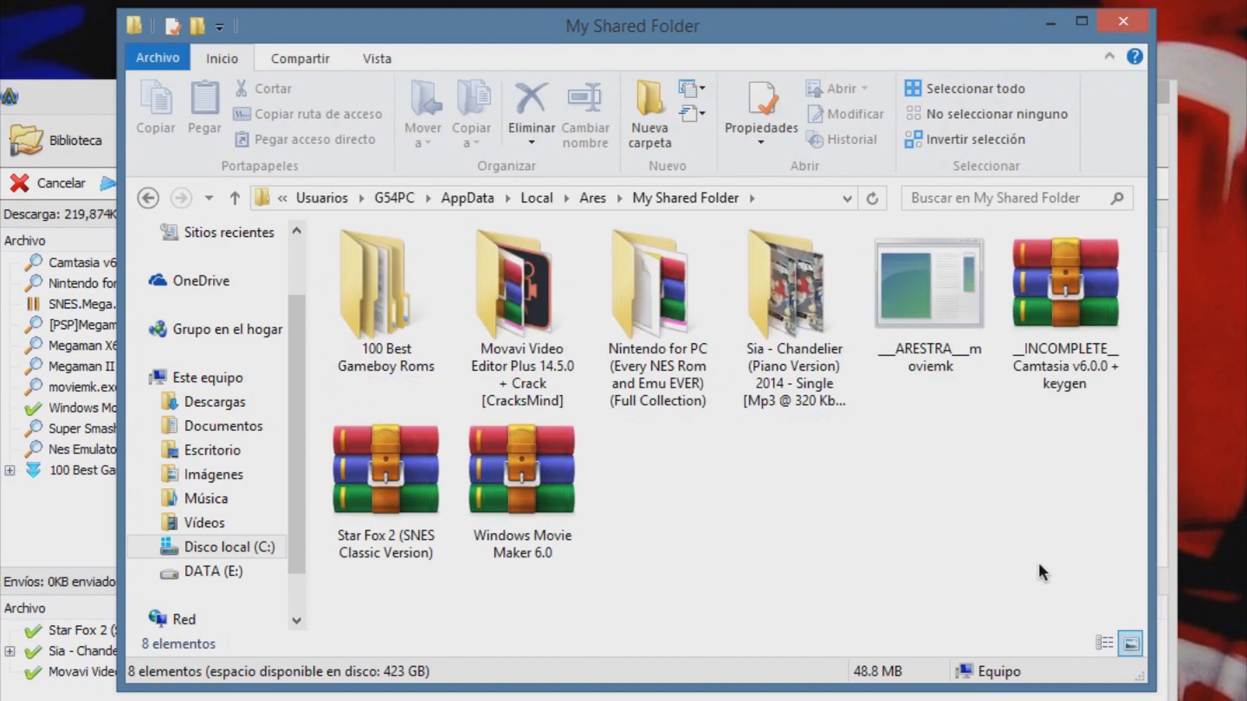
Step: Open the "Star Fox 2 (SNES Classic Version)" archive and view an image from its Screenshots folder
double_click(411, 495)
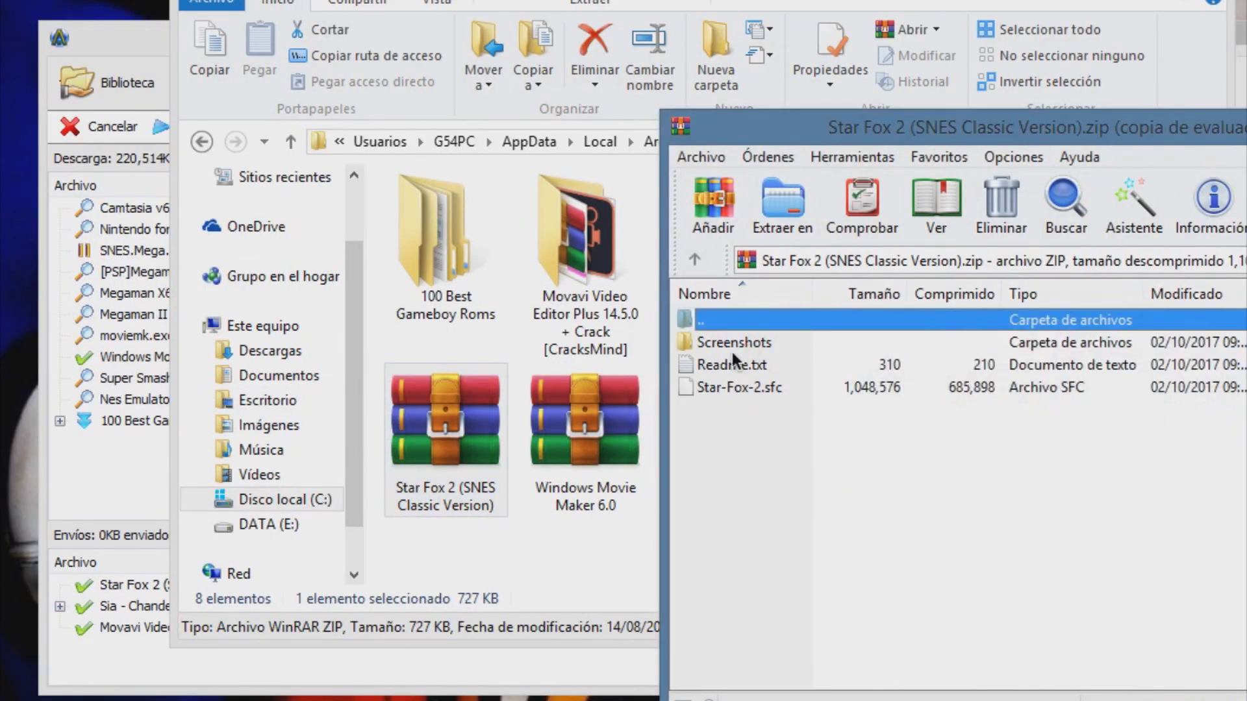
double_click(731, 343)
double_click(732, 344)
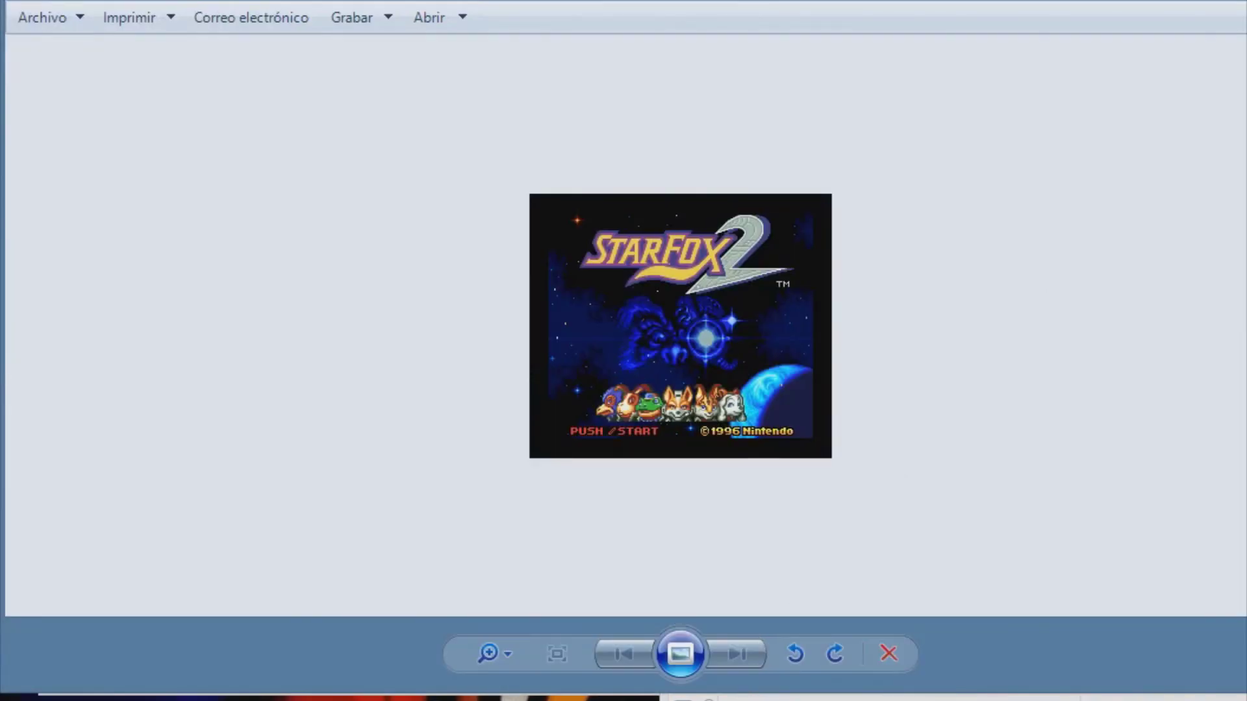
click(748, 408)
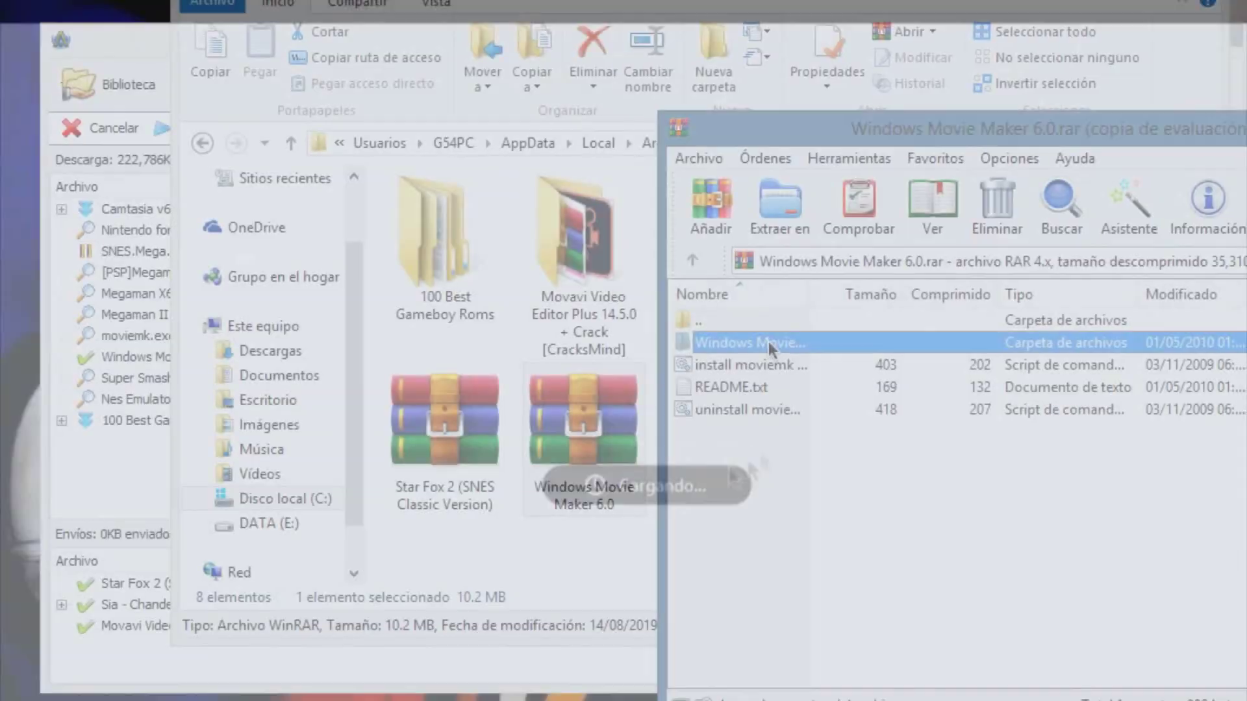
Step: Look through the complete file list of the Windows Movie Maker 6.0 folder inside its archive
double_click(766, 328)
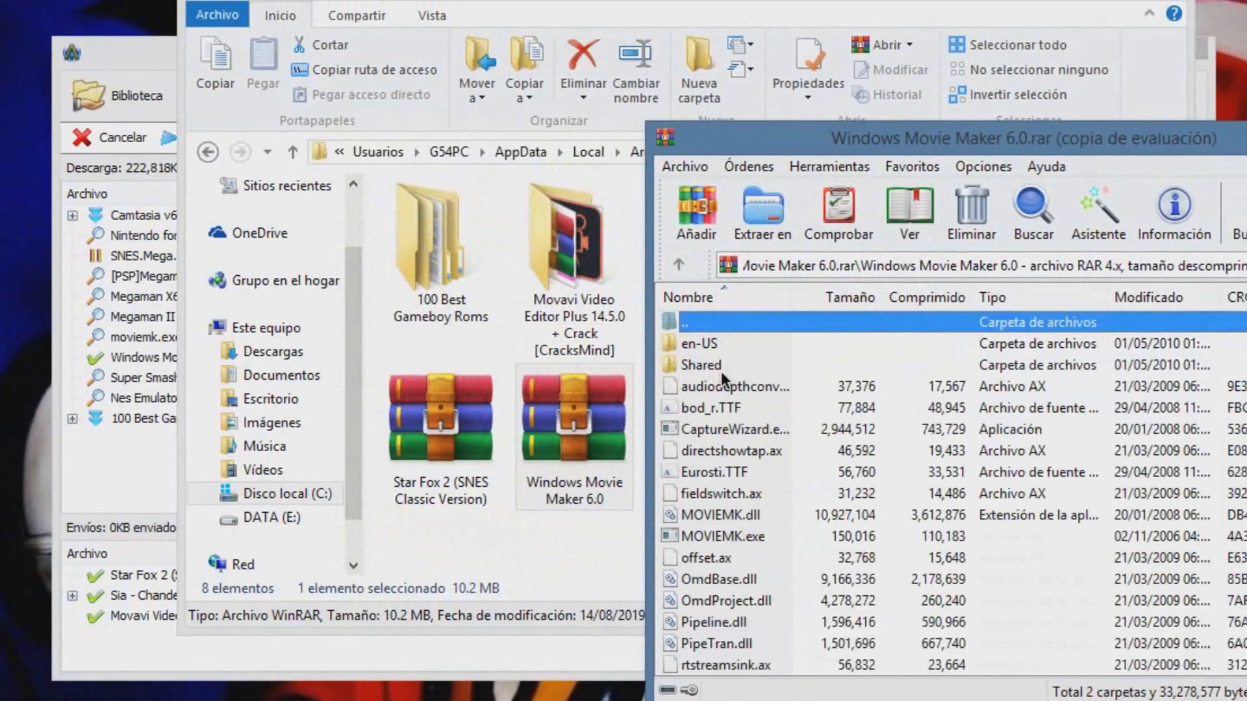
scroll(724, 507, down, 5)
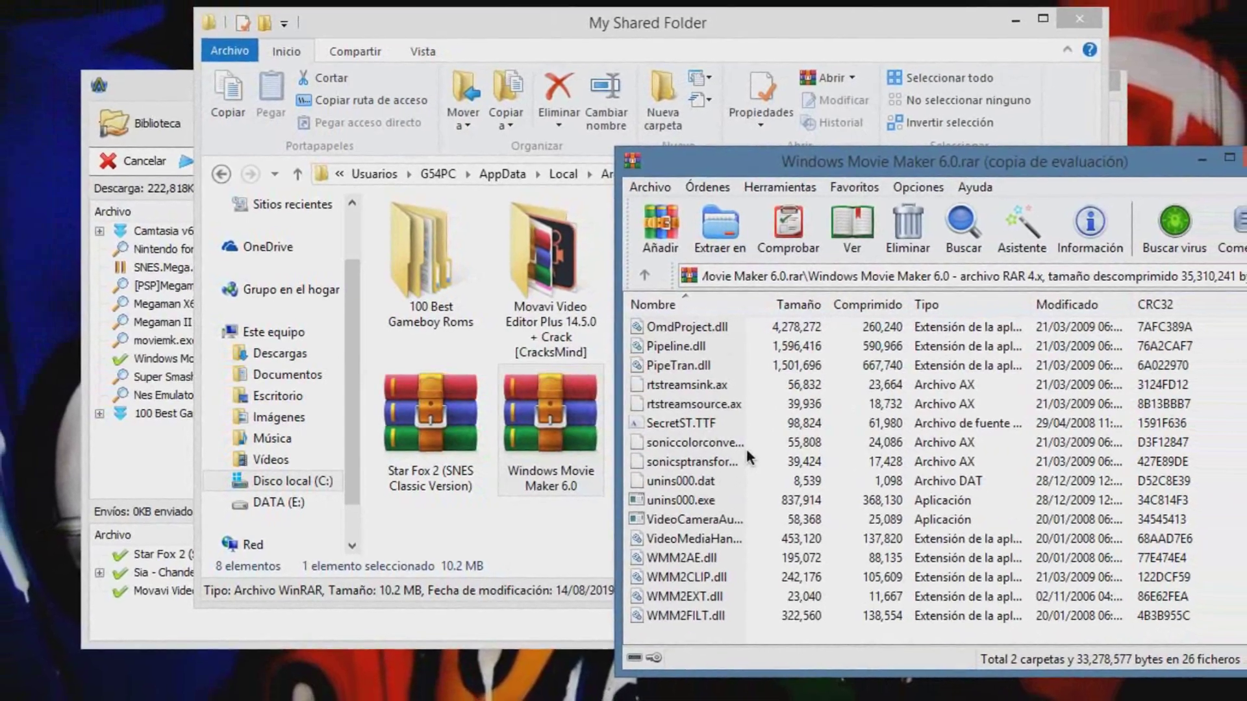
scroll(739, 448, up, 5)
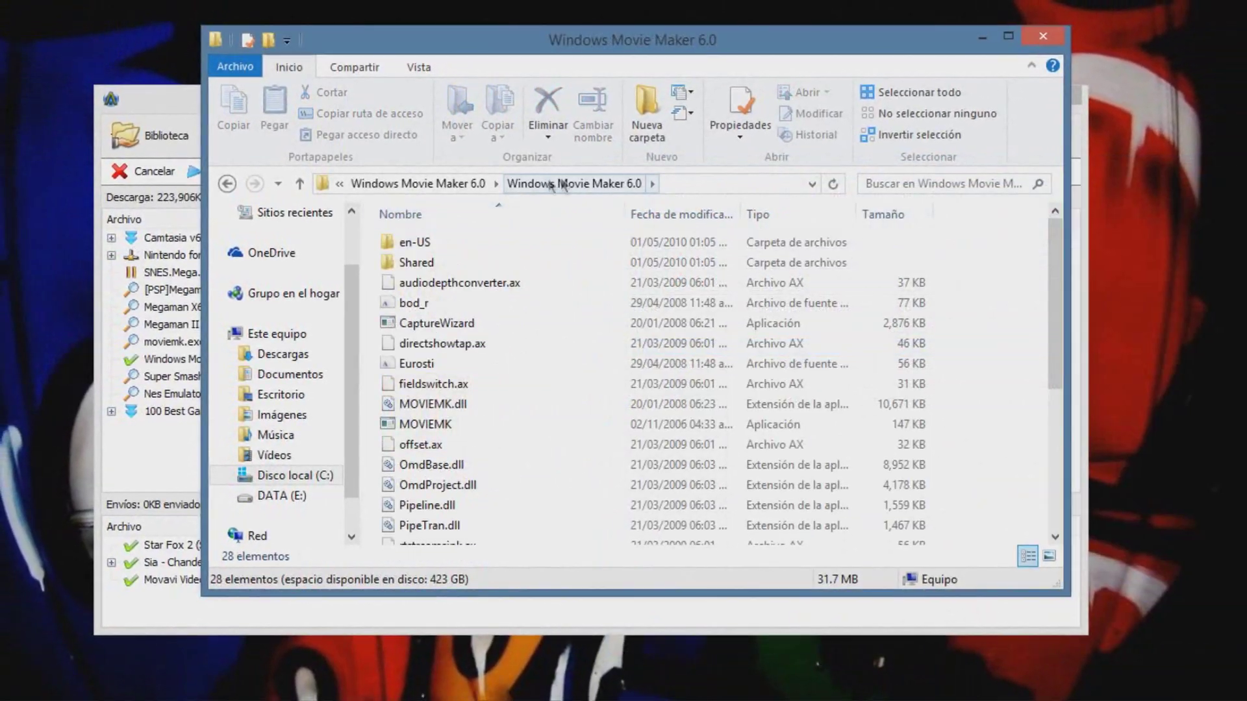
Step: Go back to the outer extracted Windows Movie Maker 6.0 folder, read its README file and close it
click(472, 188)
double_click(414, 283)
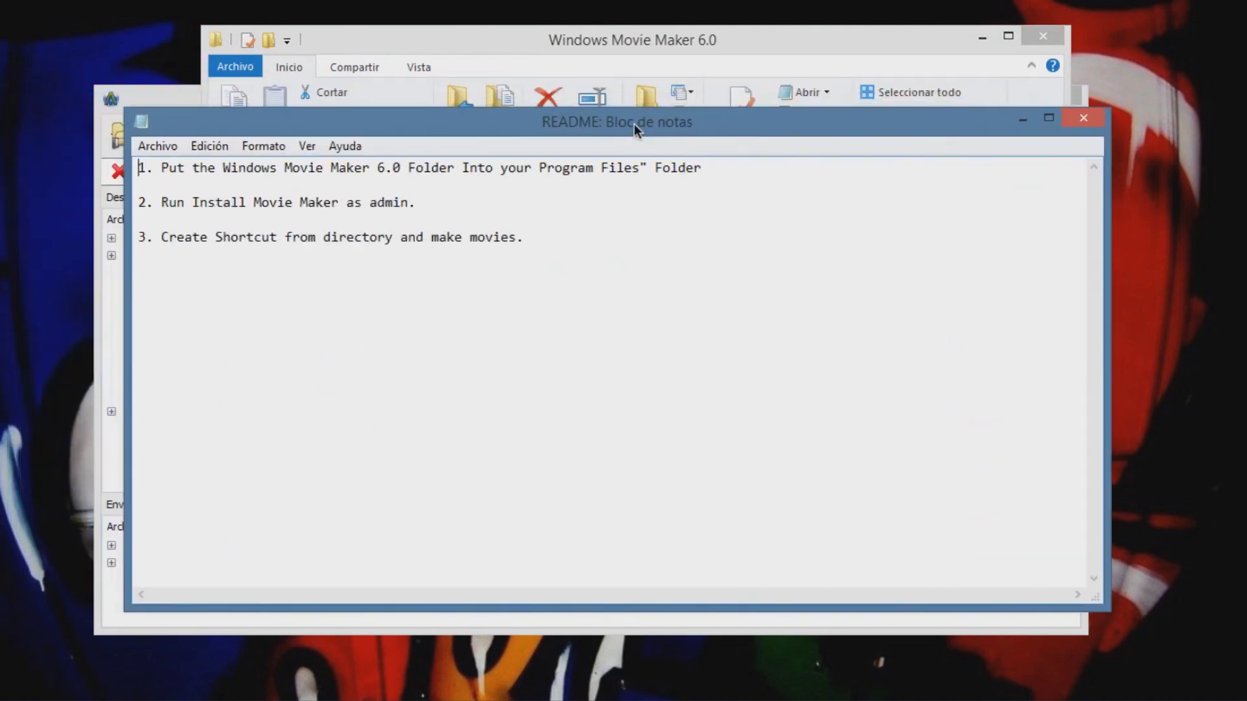
click(1082, 117)
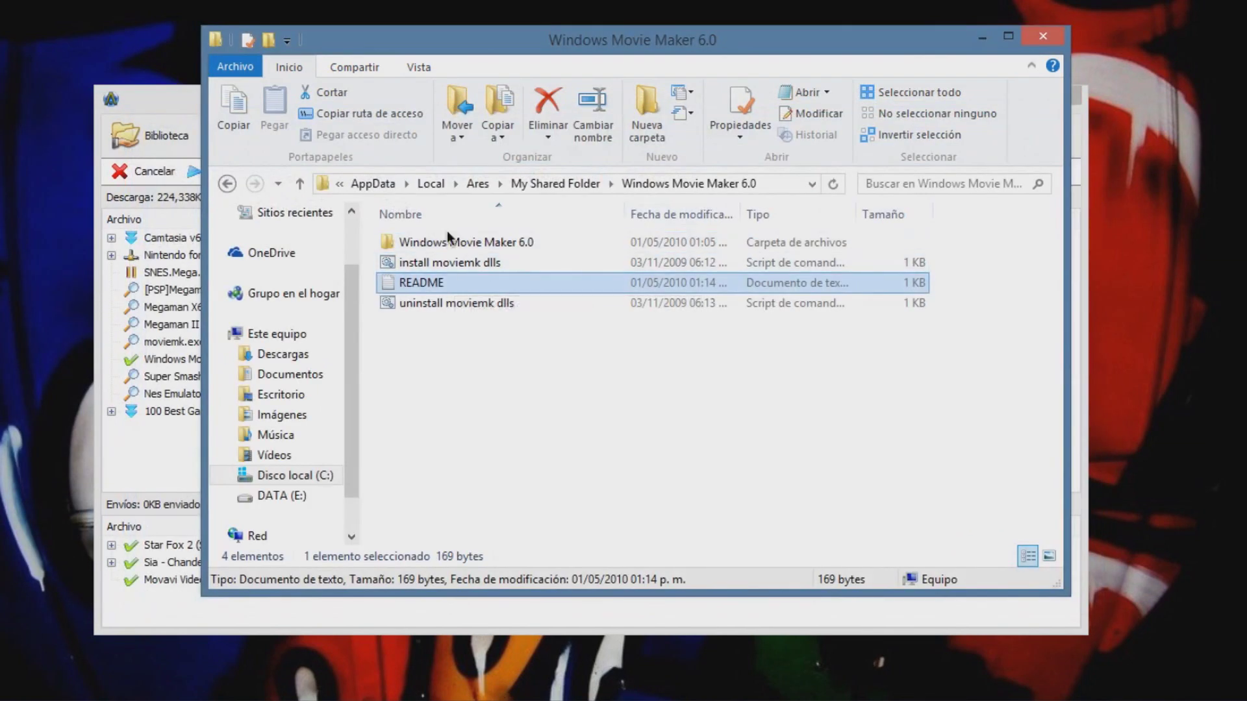
Step: Open the inner Windows Movie Maker 6.0 folder and try to run the MOVIEMK application
double_click(460, 247)
scroll(465, 265, down, 2)
double_click(470, 309)
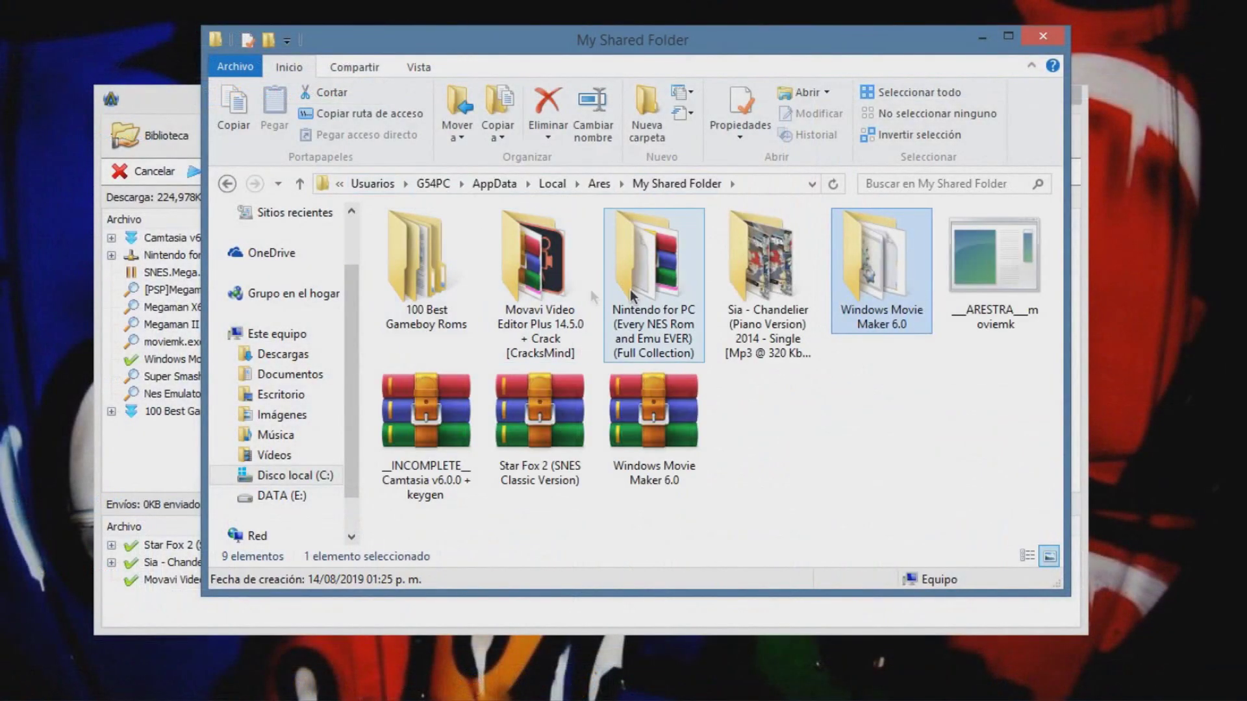
Step: Open the "Movavi Video Editor Plus 14.5.0 + Crack [CracksMind]" folder and read its "Downloaded from CracksMind.Com" text file
double_click(552, 285)
double_click(461, 263)
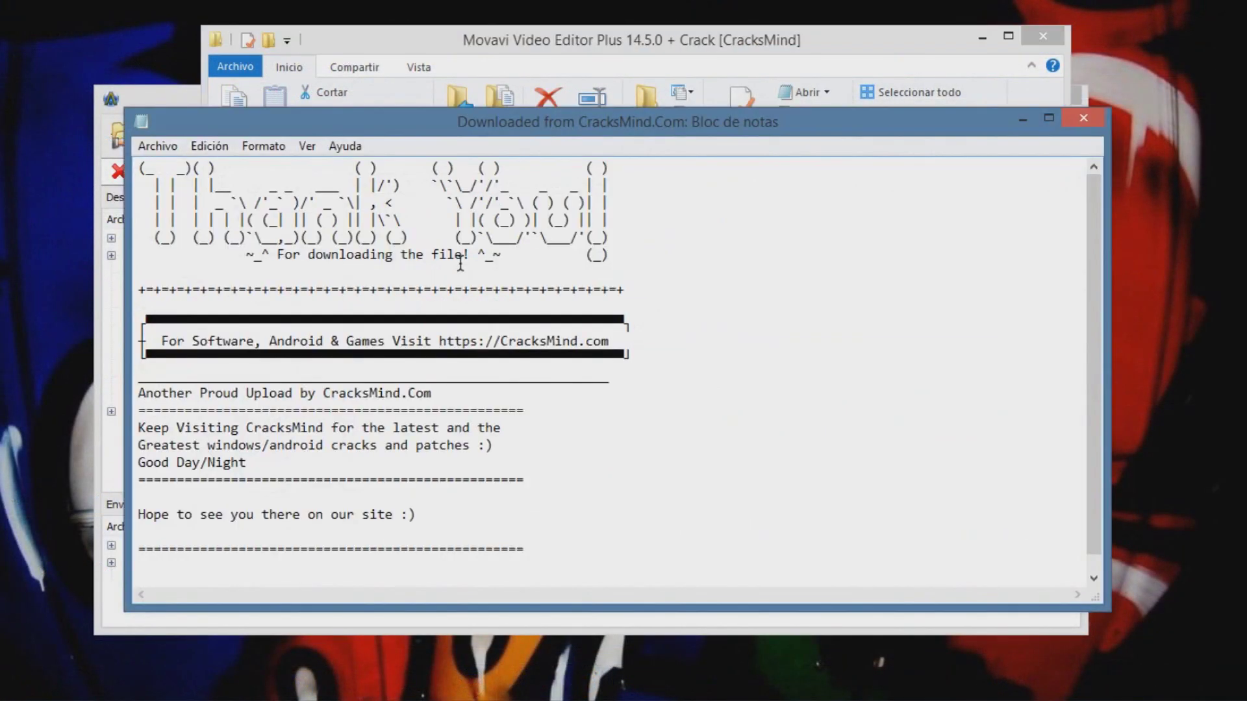
scroll(667, 362, down, 1)
scroll(667, 362, up, 1)
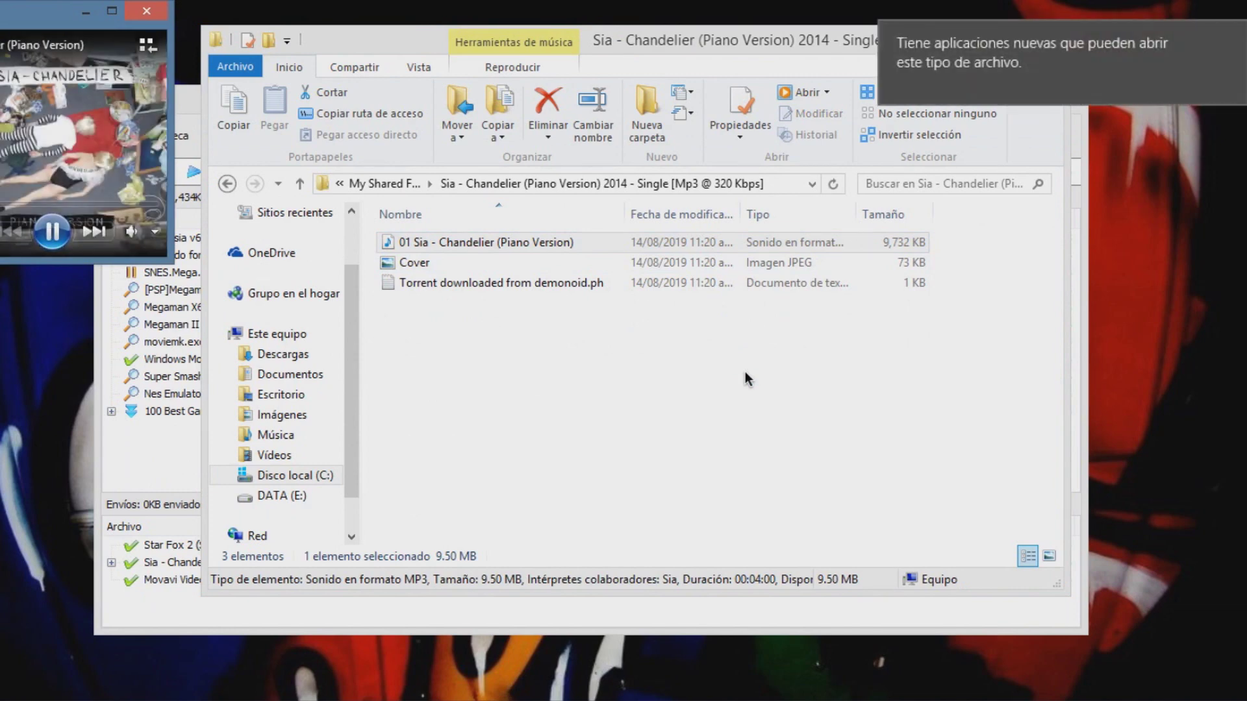
Step: Bring the player window with the Sia - Chandelier song fully into view, and look through the whole "100 Best Gameboy Roms" folder
drag(19, 19, 627, 209)
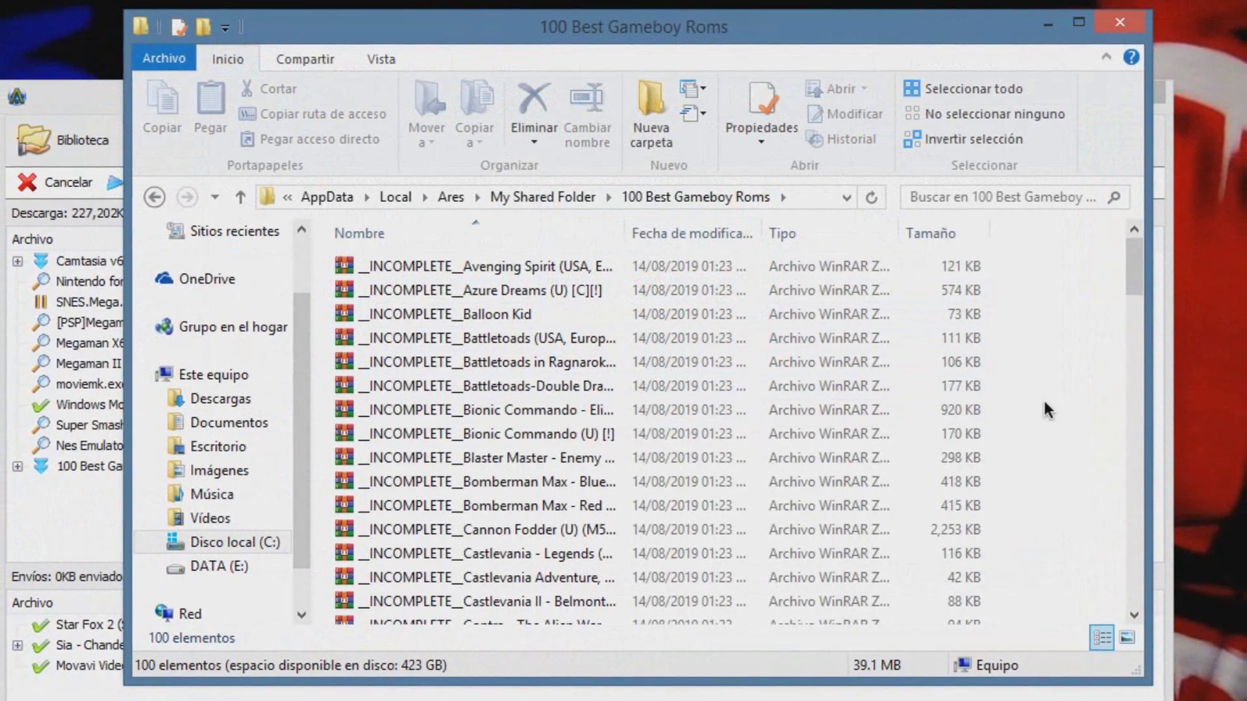
scroll(1035, 392, down, 10)
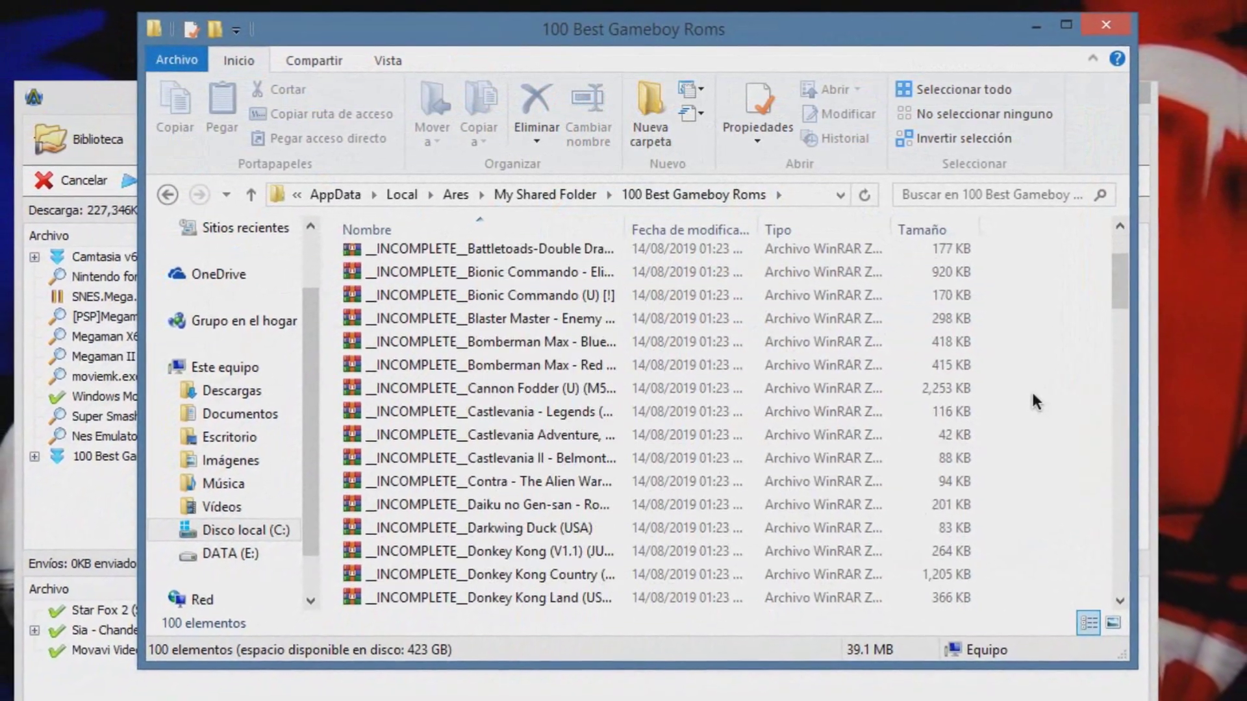
scroll(1022, 389, down, 13)
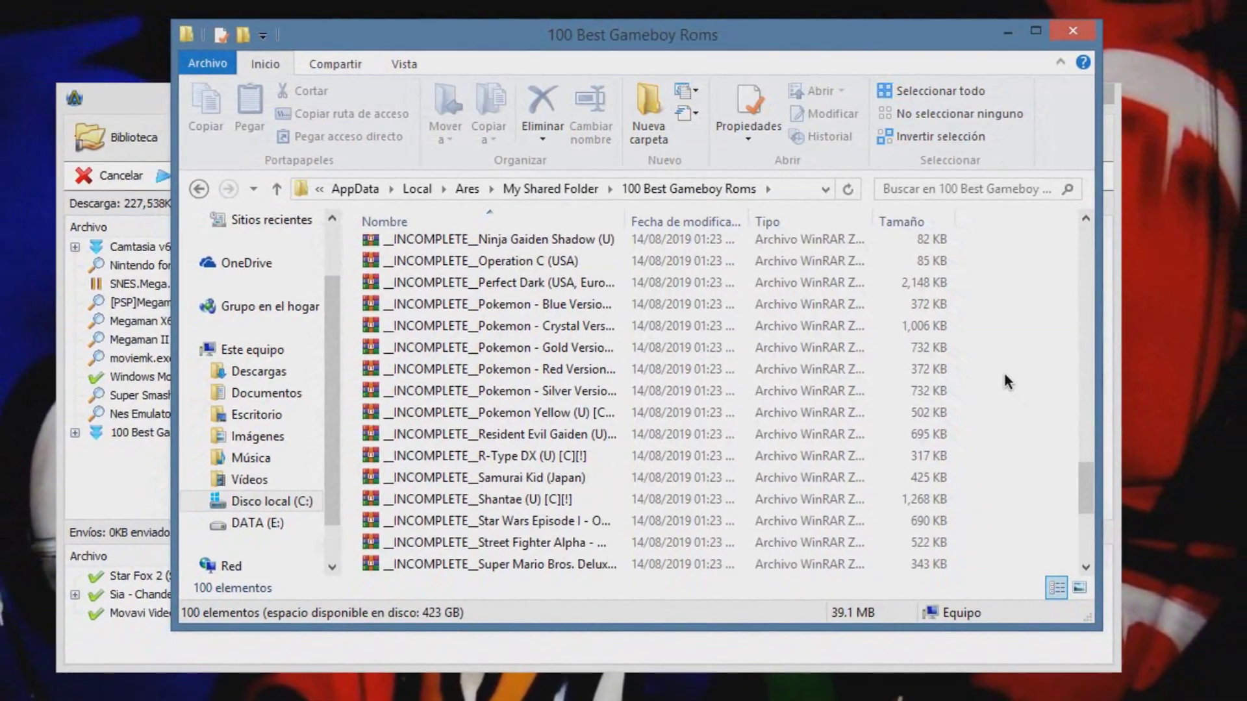
scroll(869, 386, down, 5)
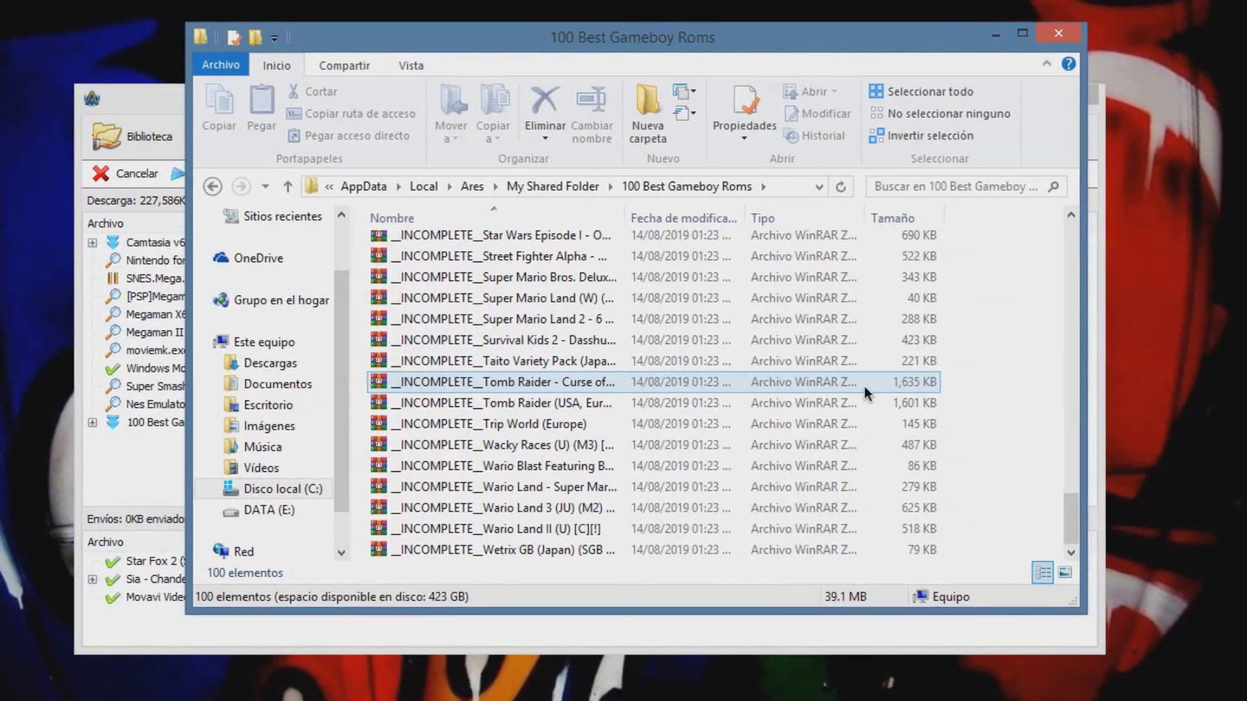
scroll(544, 373, up, 20)
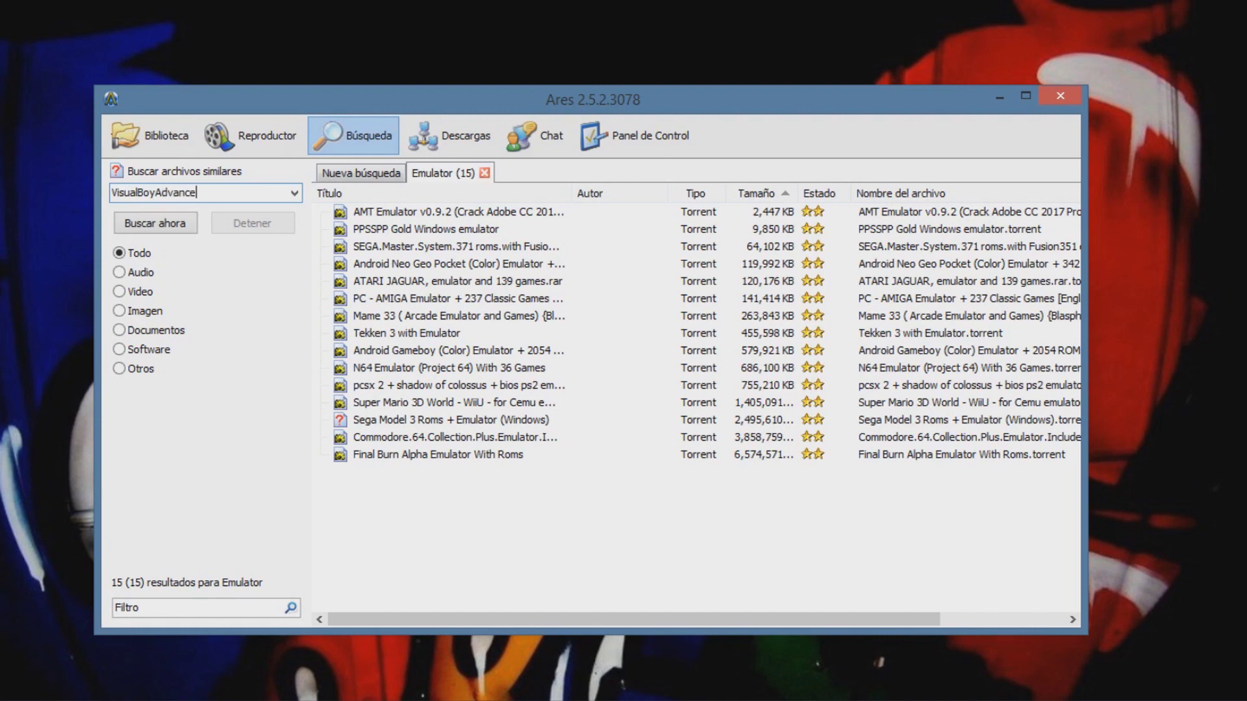
Step: Search Ares for "VisualBoyAdvance" across all file types, check the results' details and bring up the options for VisualBoyAdvance-1.7.2
key(Return)
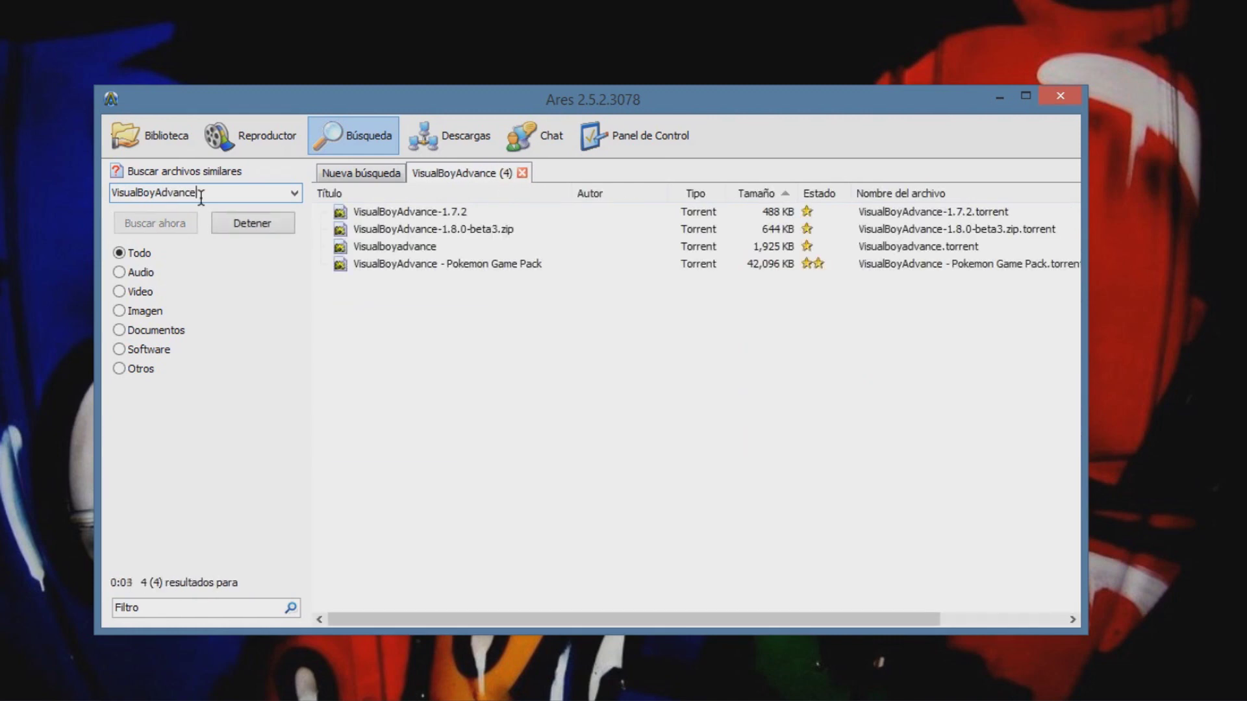
mouse_move(440, 247)
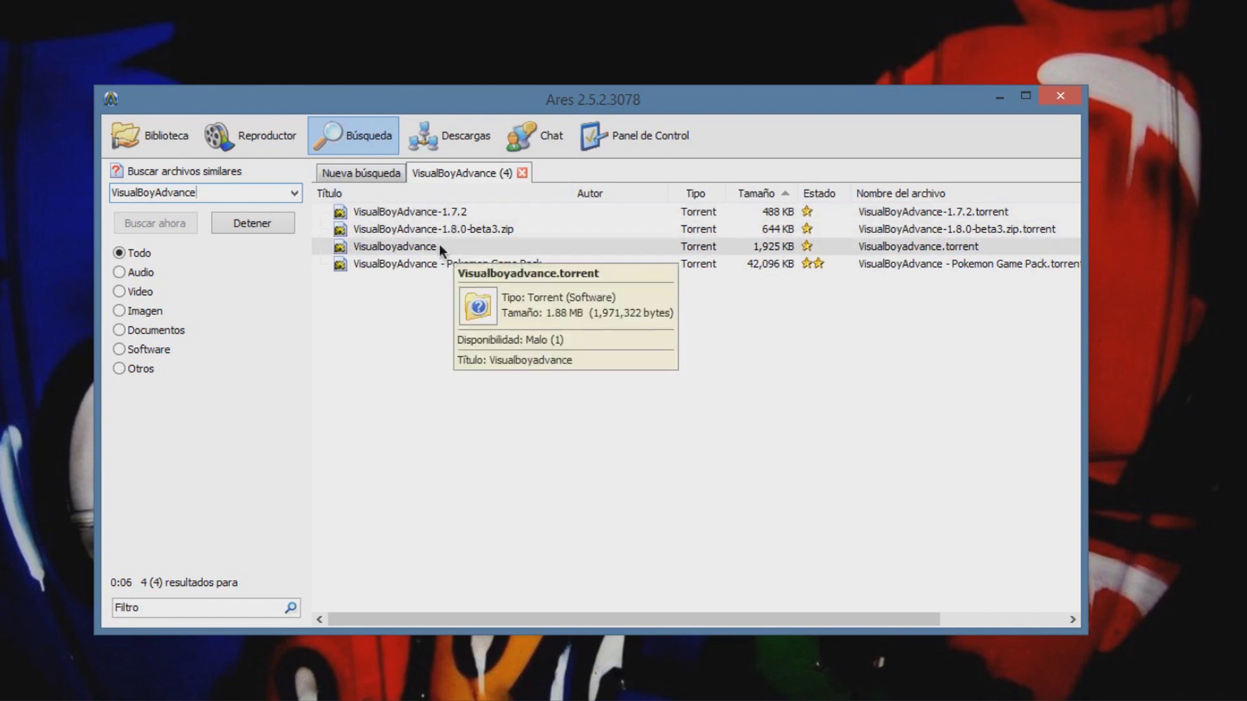
mouse_move(438, 208)
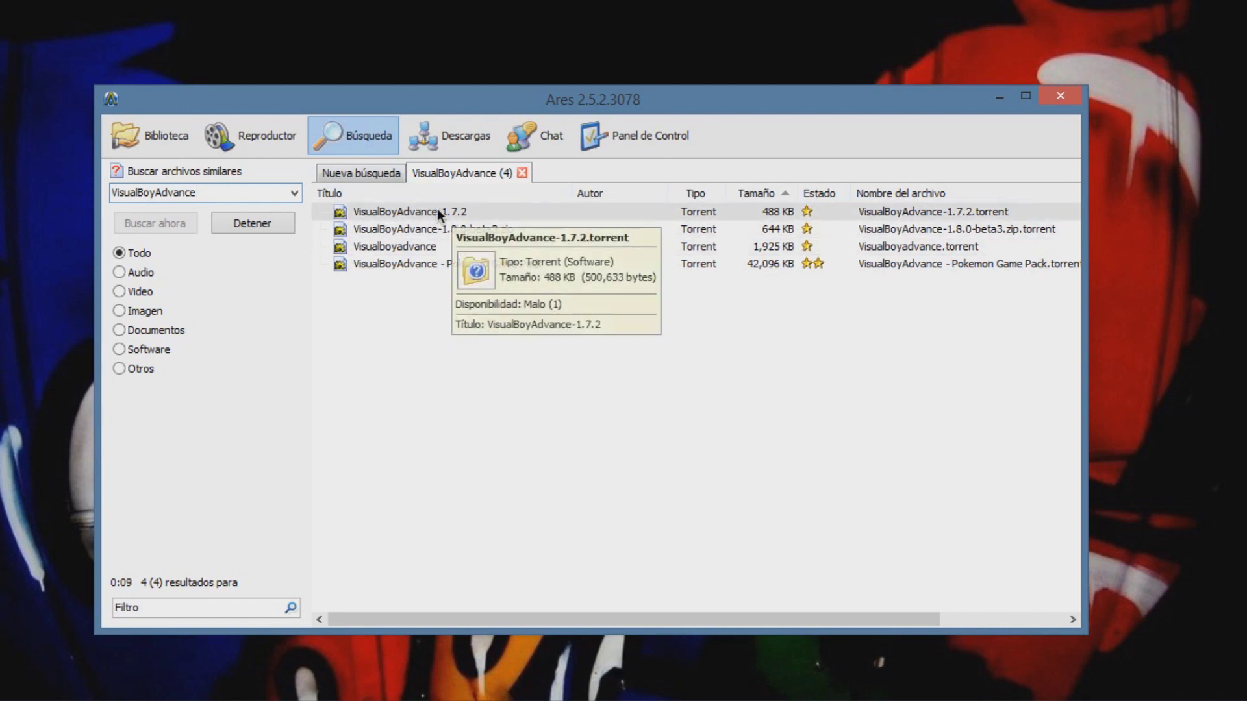
right_click(438, 208)
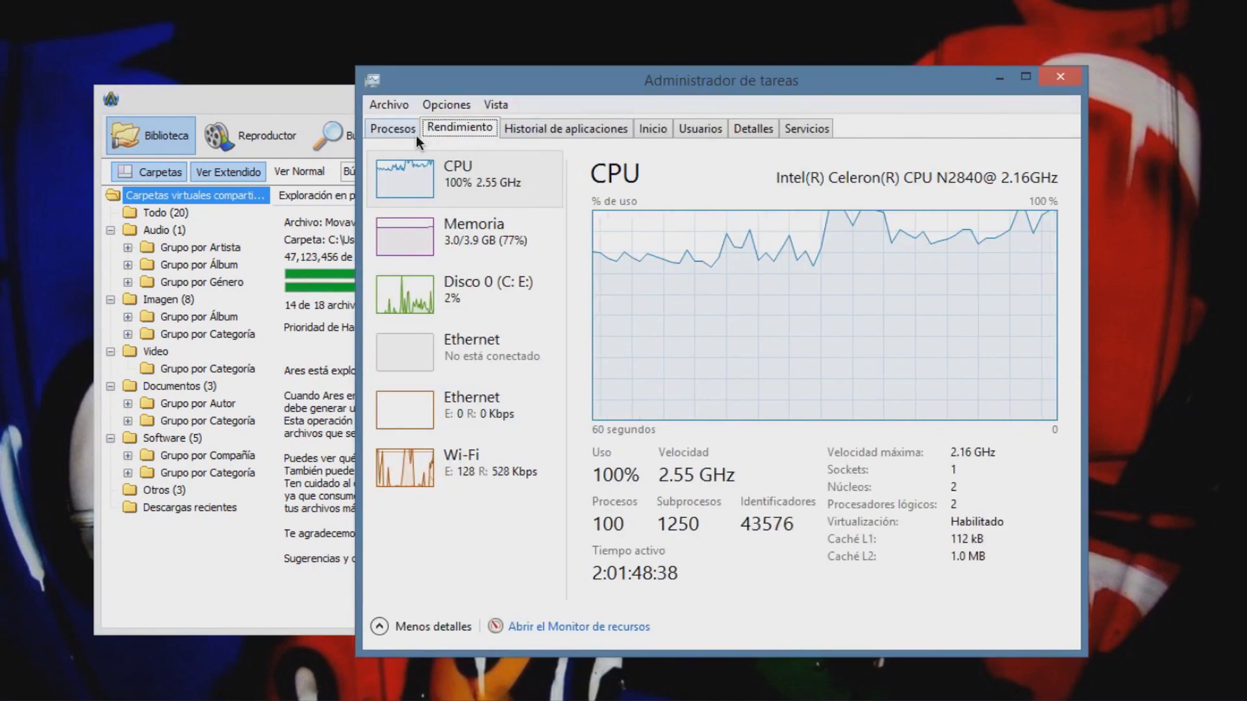
Step: Check the resource usage of the Ares process in Task Manager beside the library scan, and close Task Manager when finished
click(416, 135)
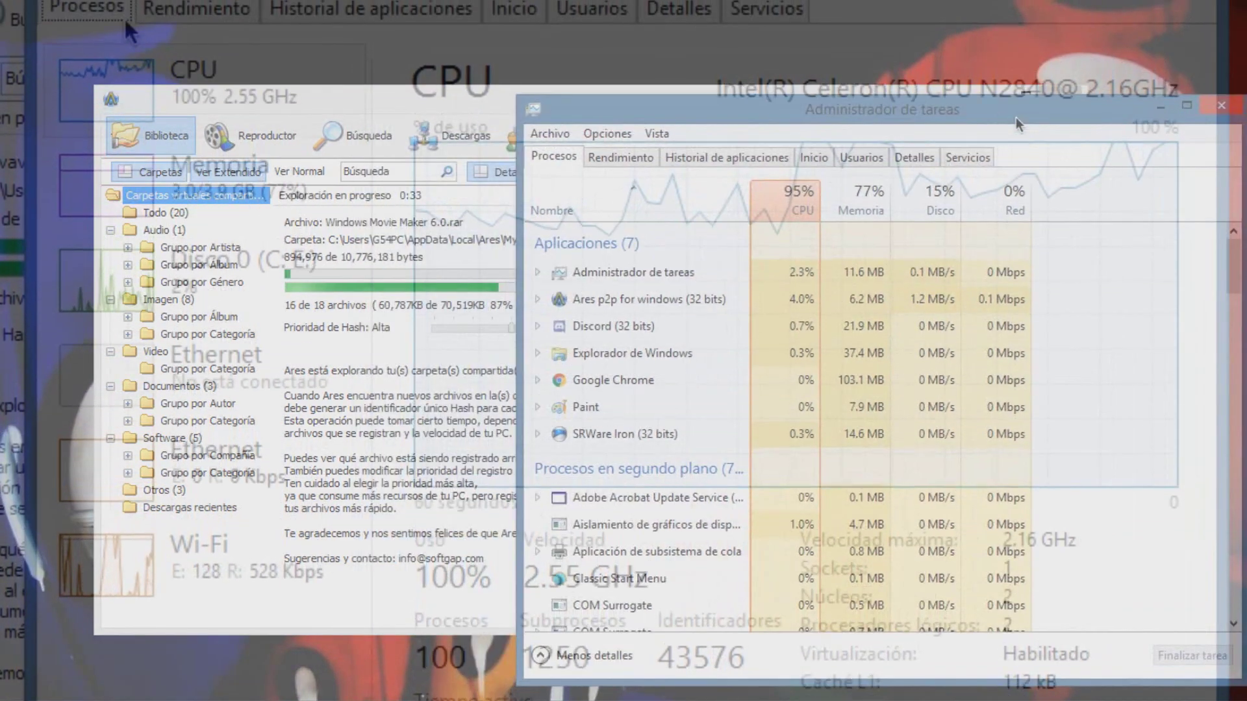
drag(805, 106, 918, 111)
drag(919, 110, 941, 86)
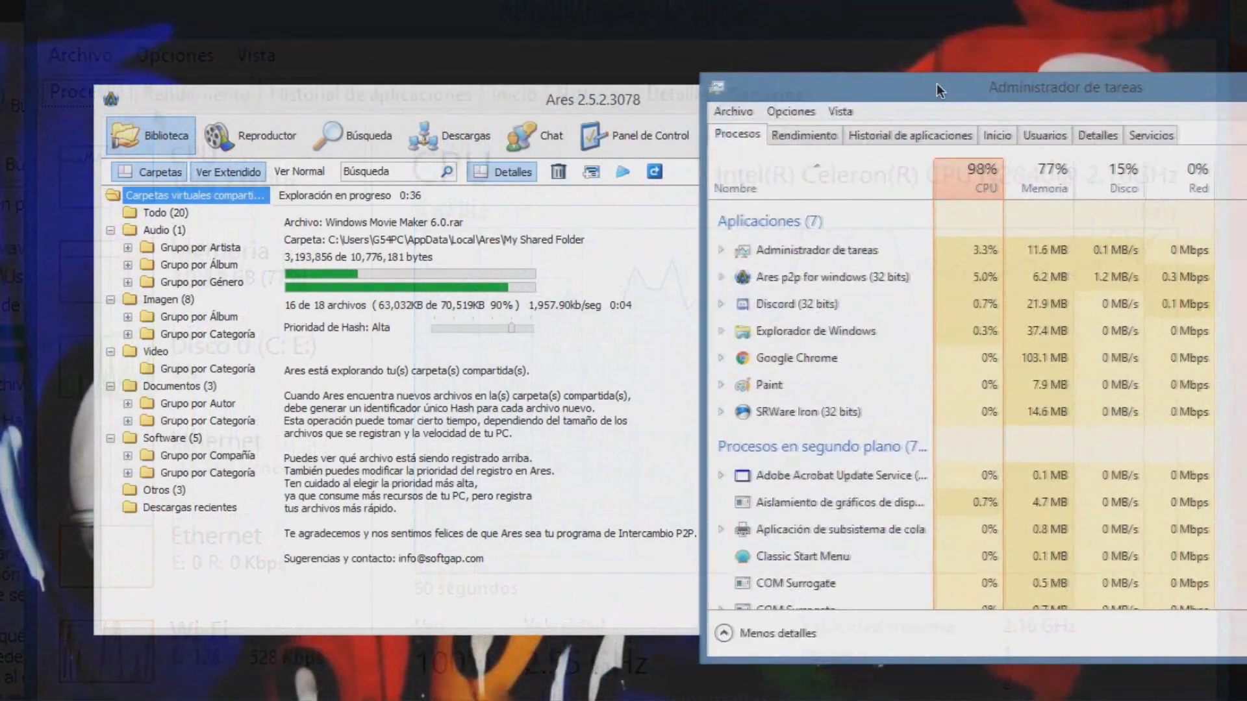
click(905, 278)
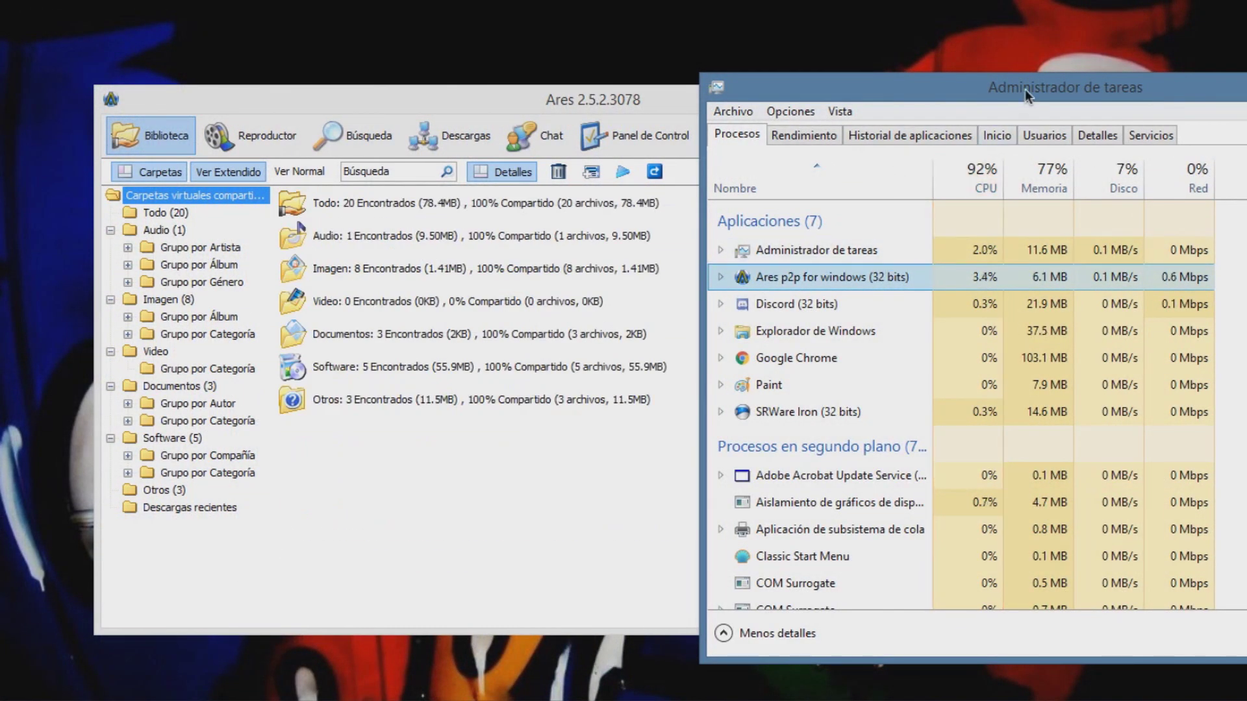
drag(1025, 91, 753, 92)
click(1071, 87)
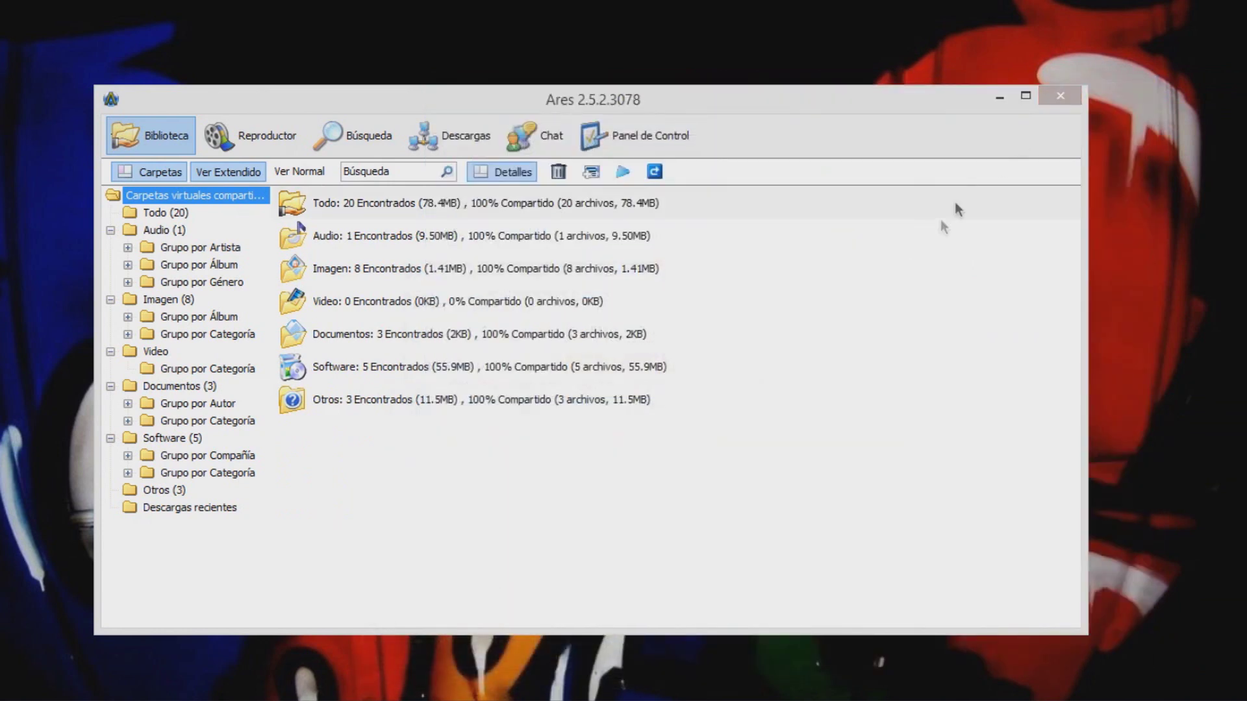
Step: List all shared files in the library, view the actions available for a file and dismiss them
double_click(411, 204)
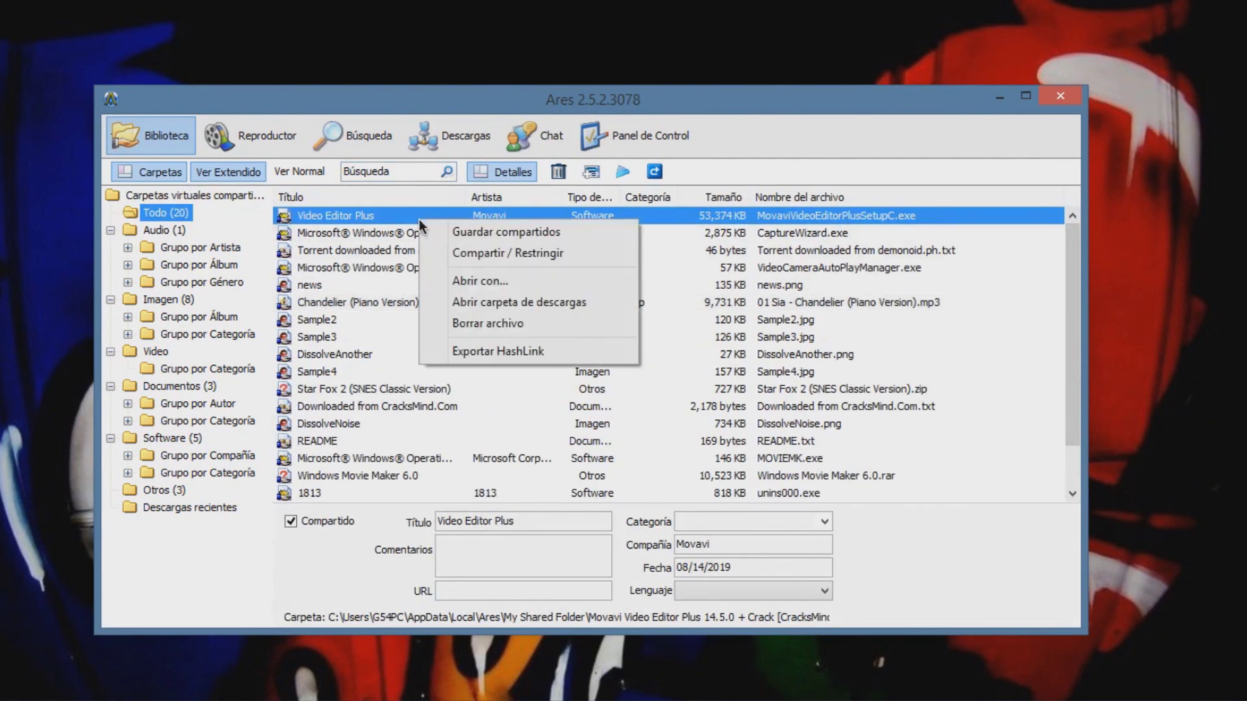
right_click(376, 231)
key(Escape)
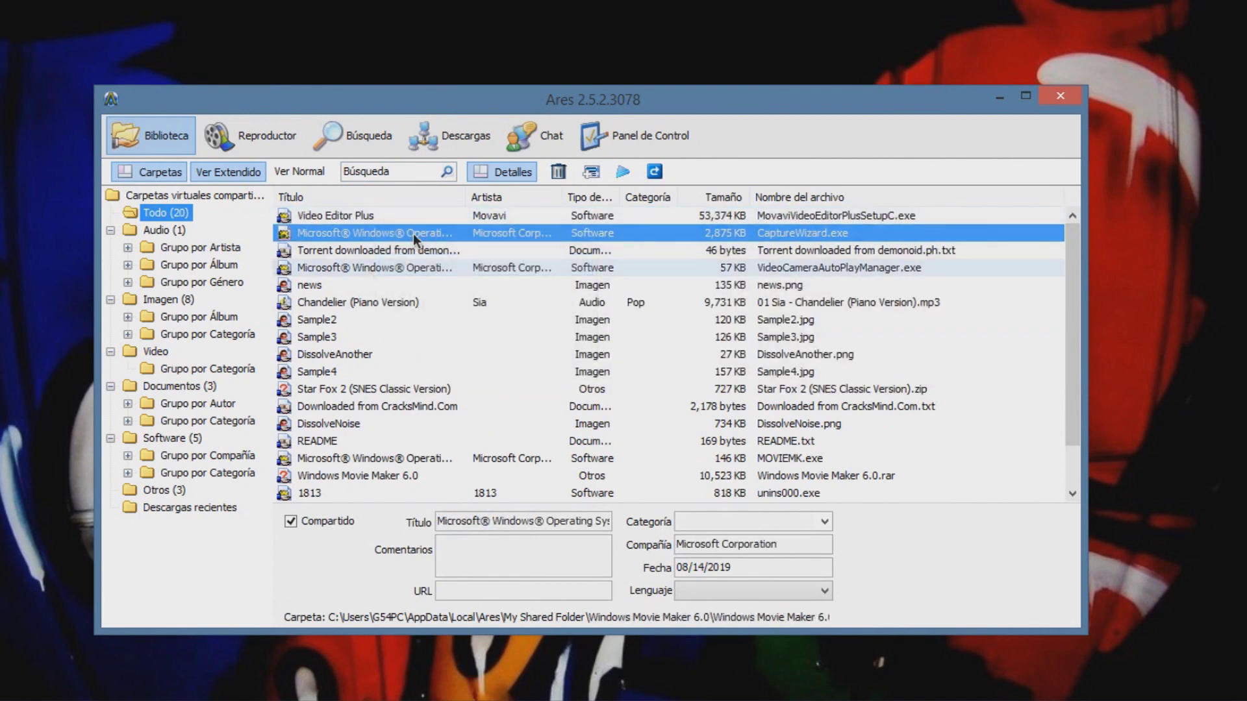
Step: Show the library's shared virtual folders overview, and play the radio station listed just after Game Play in the Game, Anime category
click(338, 268)
click(201, 196)
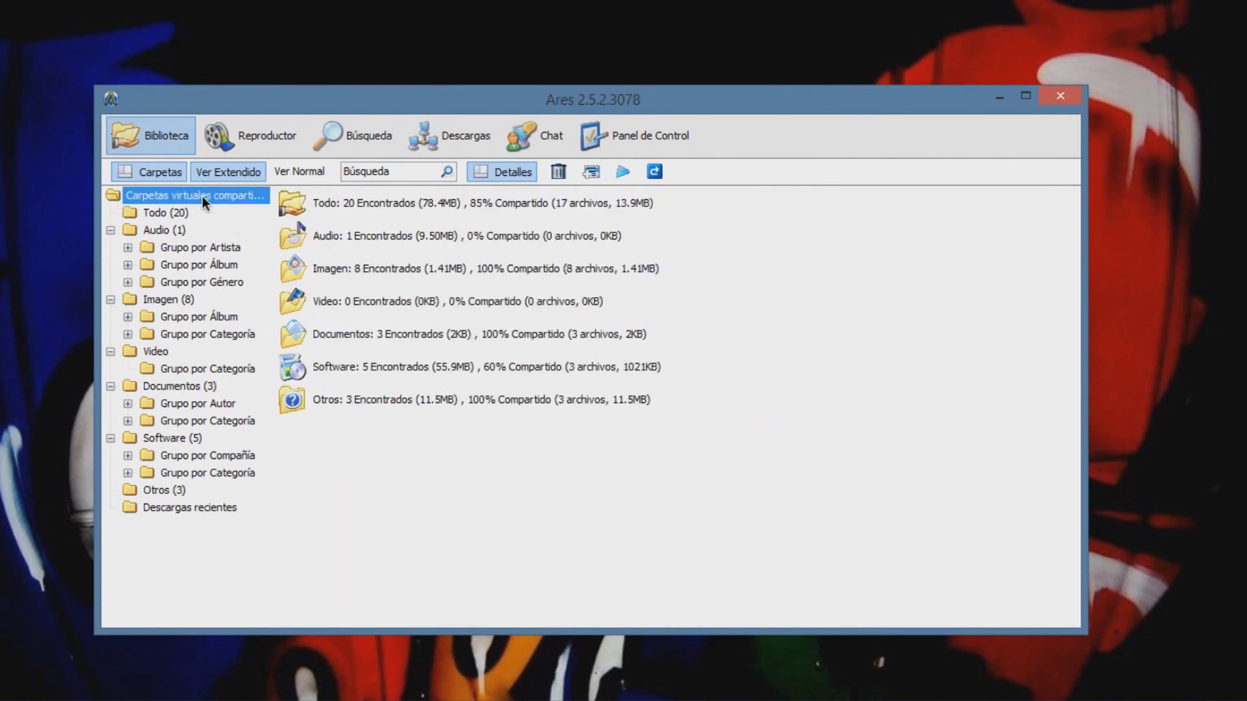
click(248, 125)
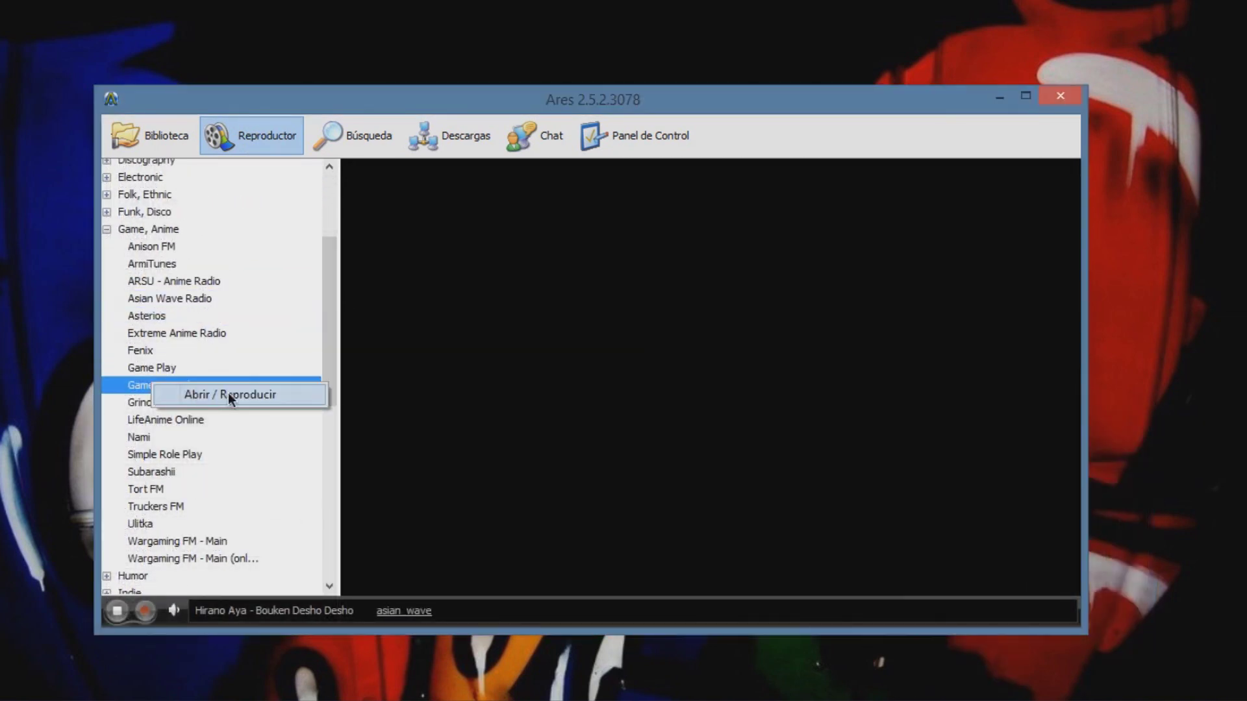
double_click(221, 387)
click(1101, 606)
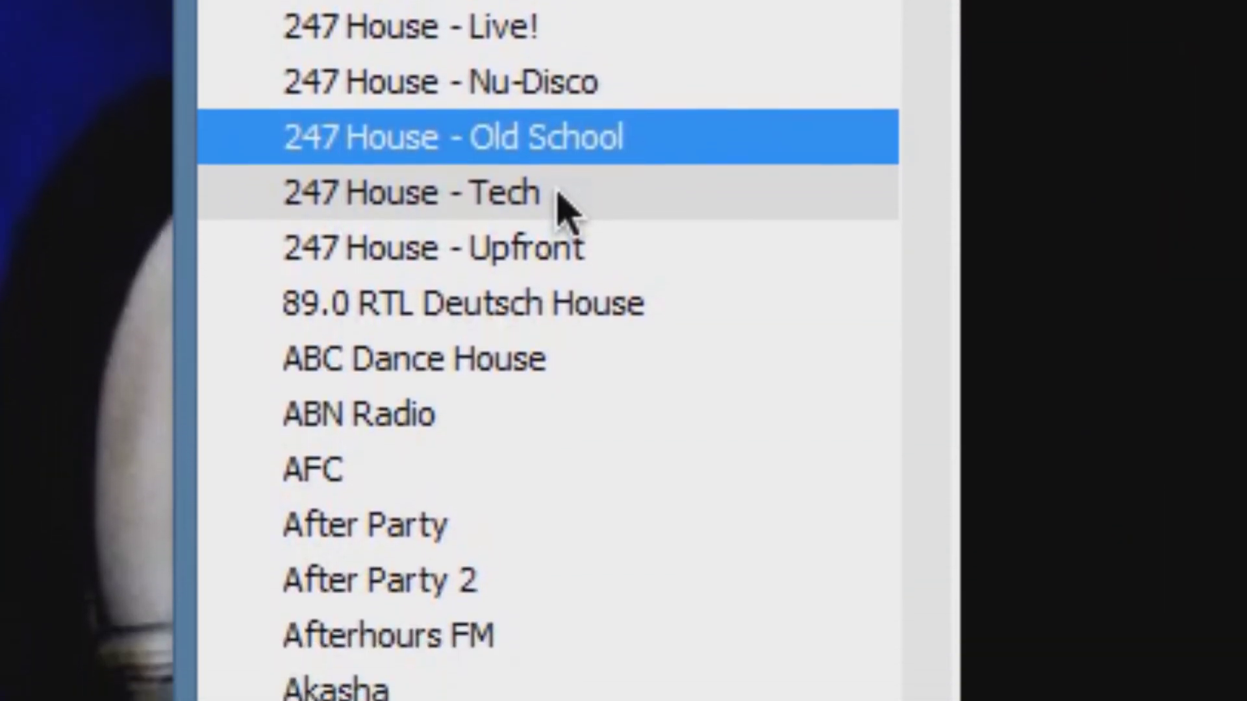
Step: Look through the house radio stations and connect to one of them
scroll(557, 209, down, 4)
click(445, 28)
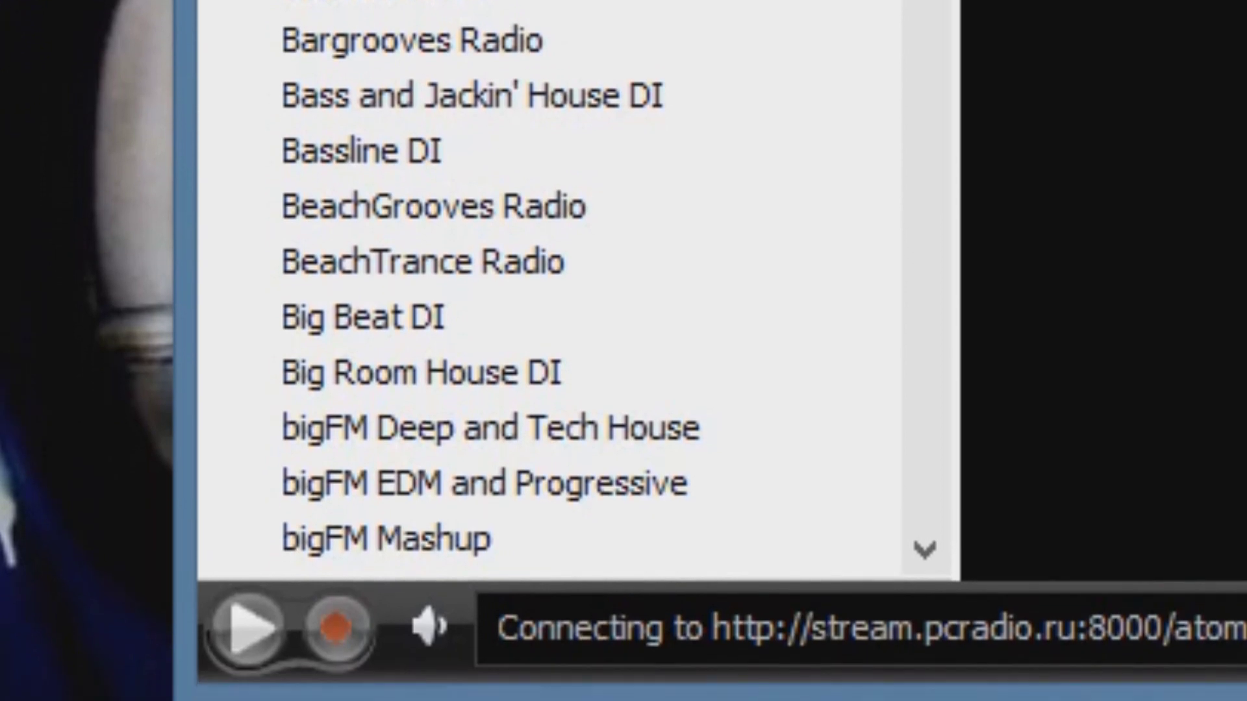
scroll(552, 325, down, 10)
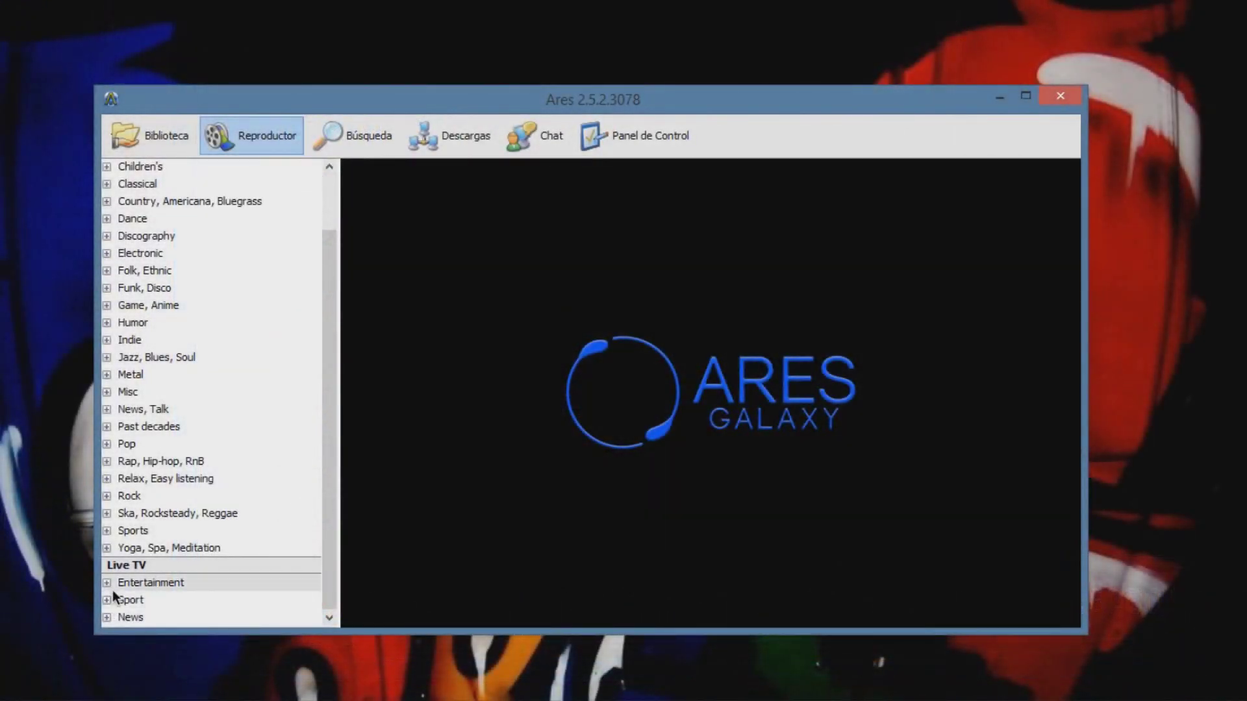
Step: Expand the News channels under Live TV and play ABC News Australia
click(117, 618)
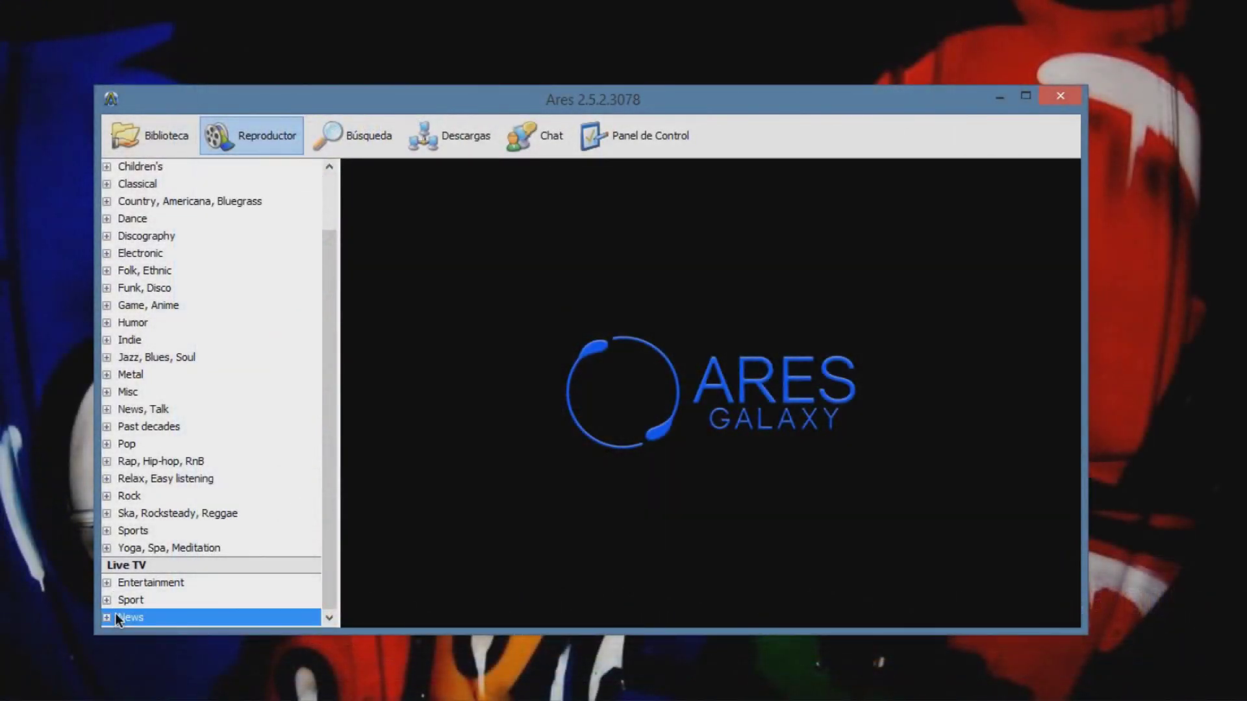
click(108, 619)
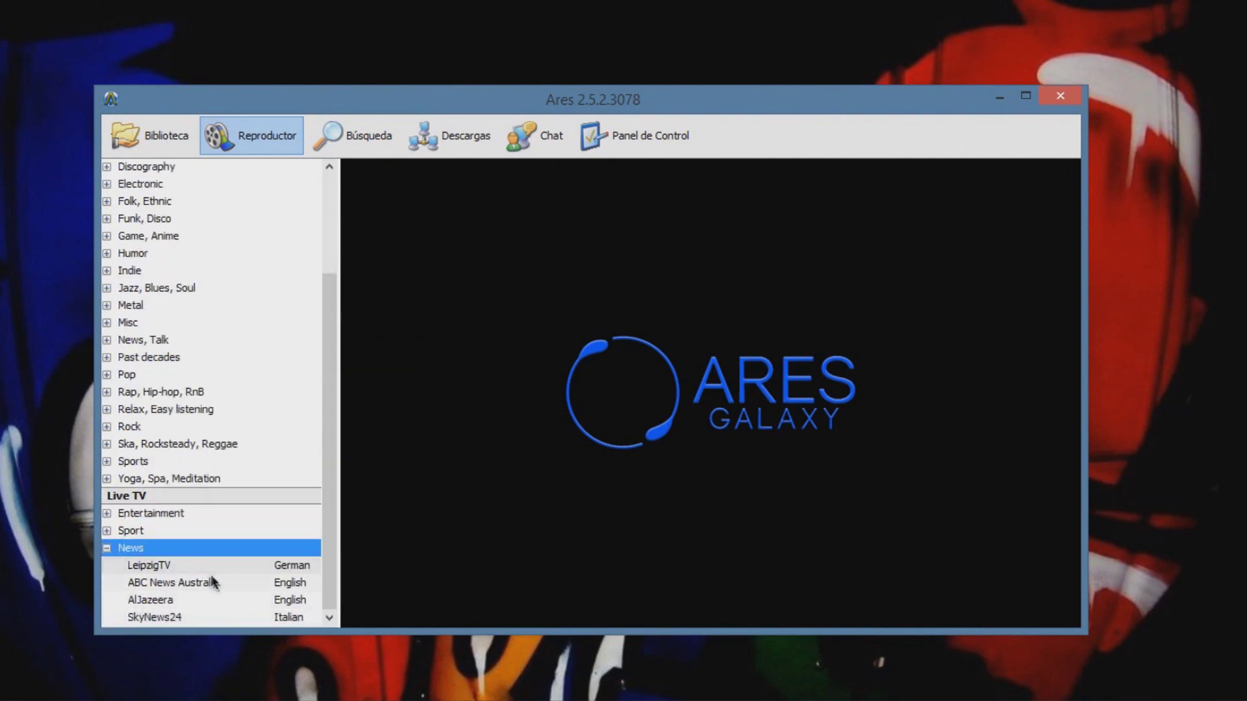
right_click(162, 582)
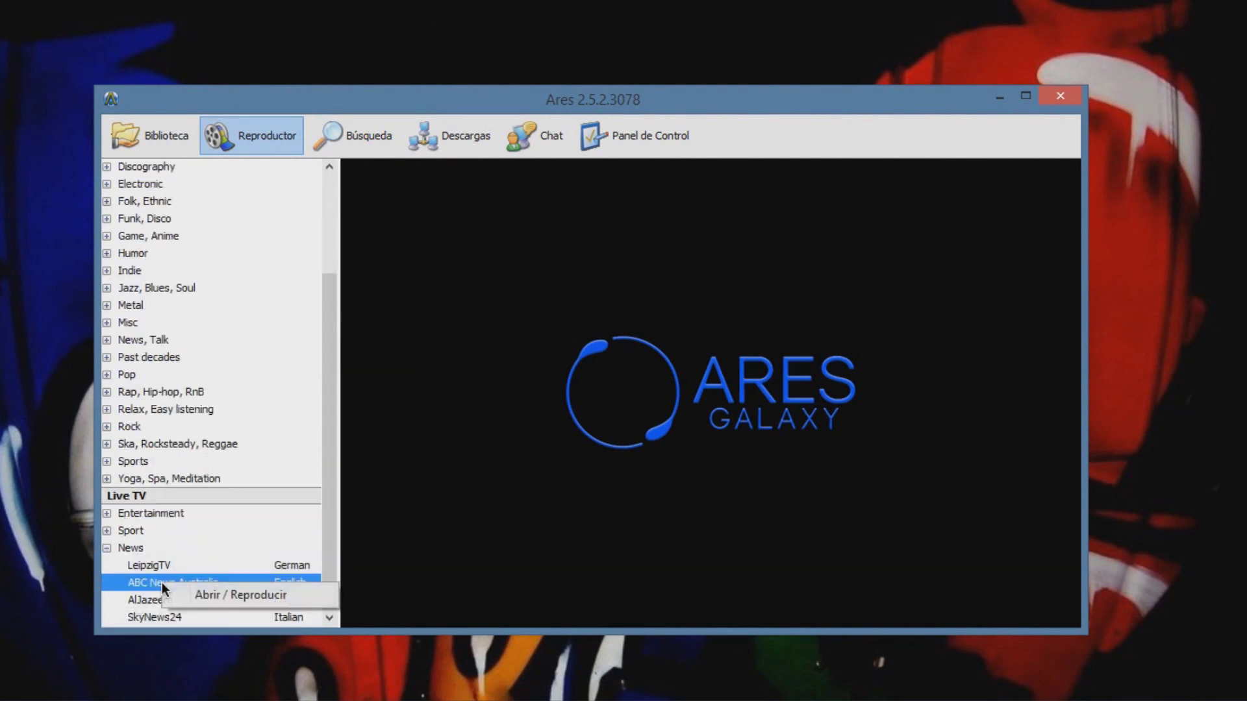
click(179, 594)
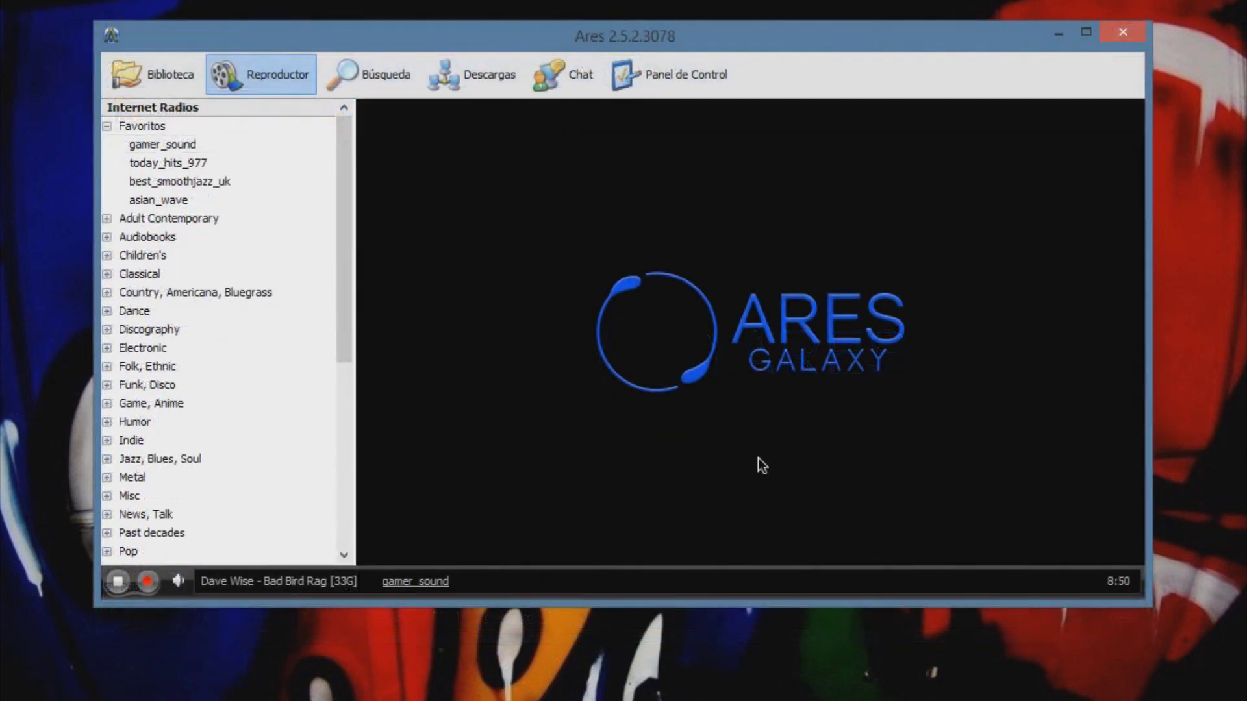
Step: Stop the gamer_sound radio stream and look through the list of available chat channels
click(118, 582)
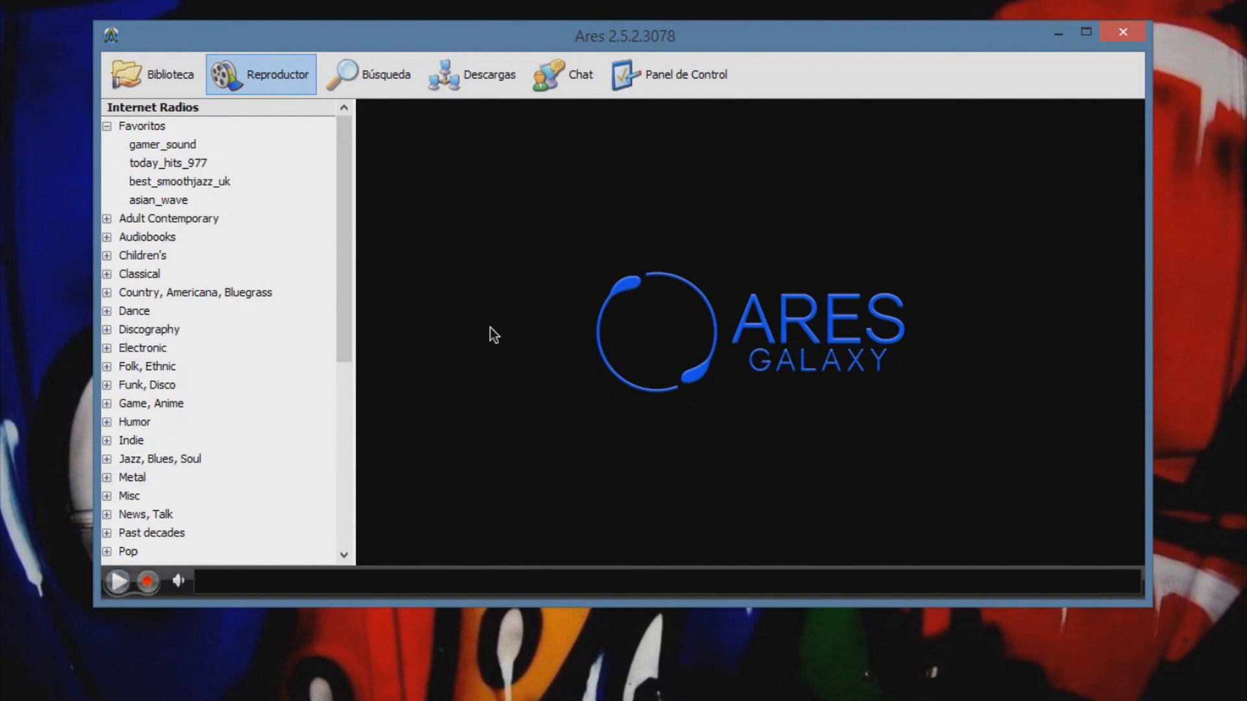
click(563, 75)
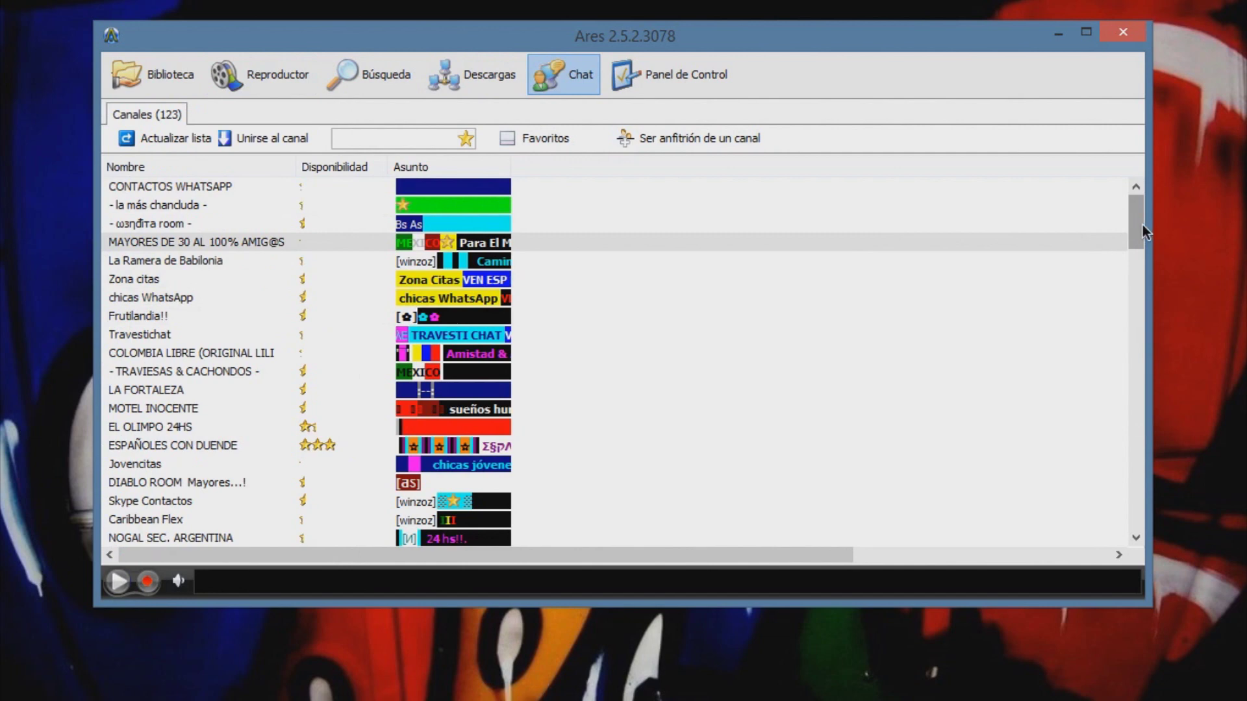
scroll(926, 294, down, 2)
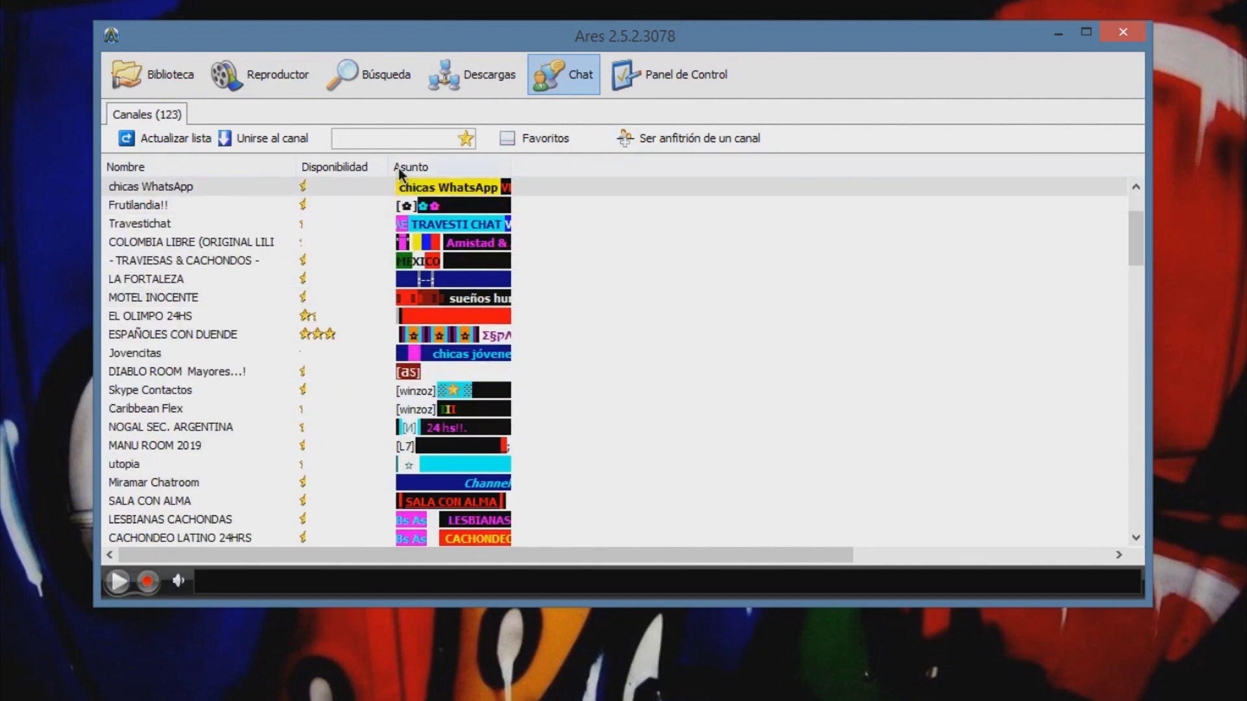
scroll(255, 263, down, 1)
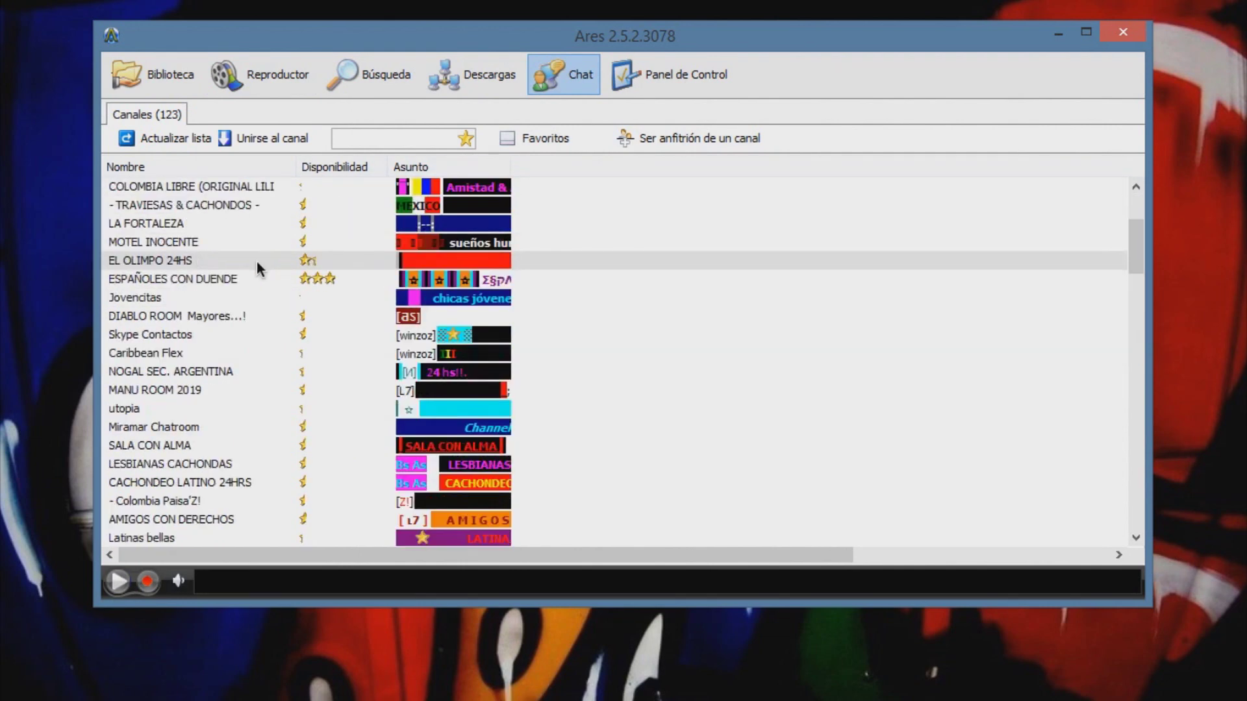
scroll(202, 334, down, 3)
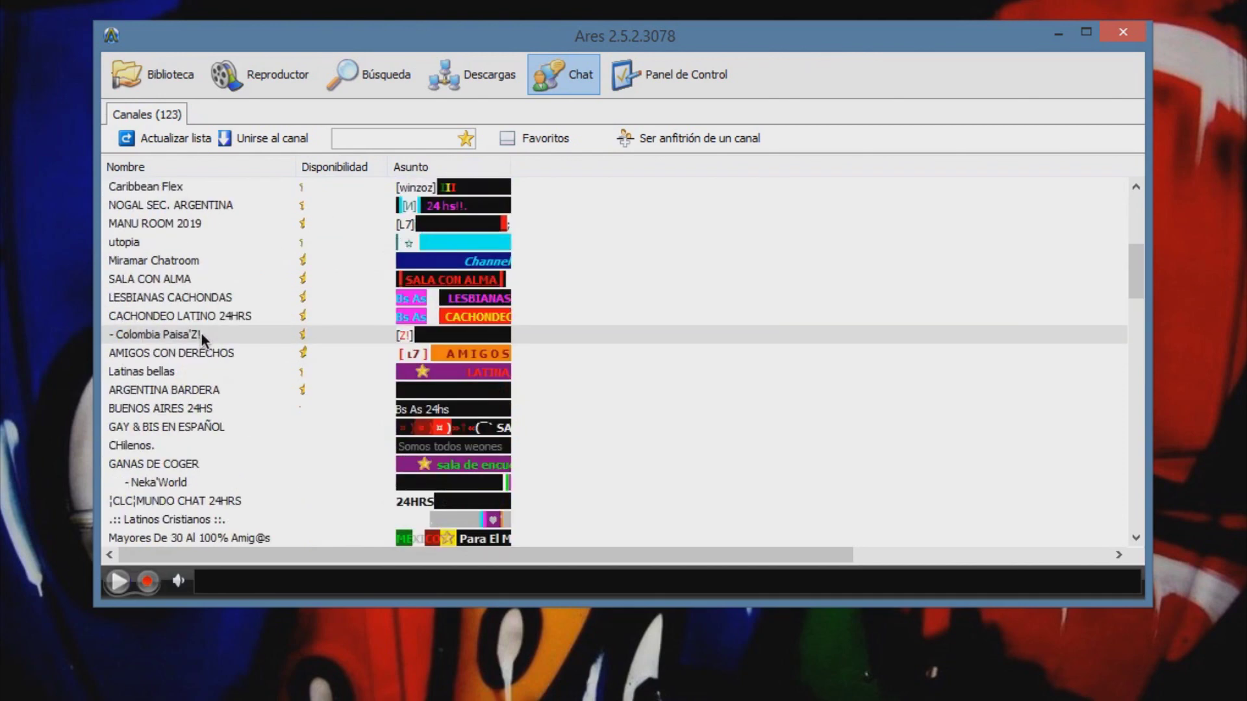
scroll(290, 296, down, 3)
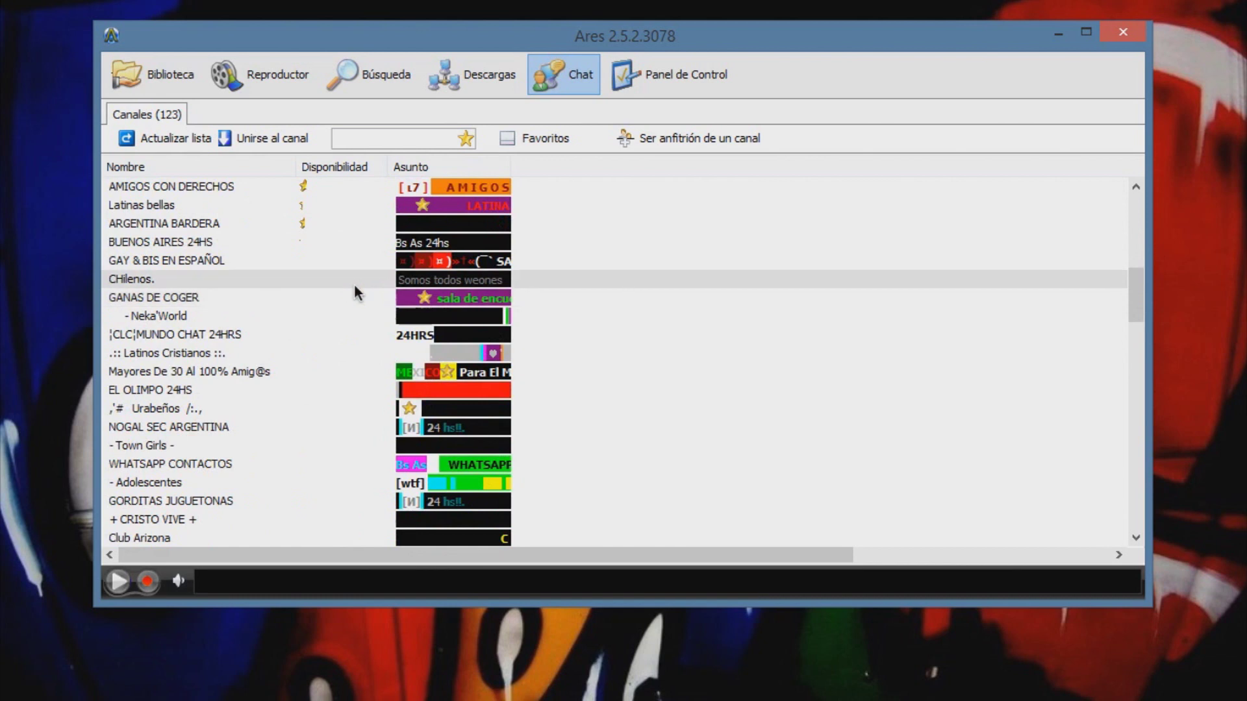
scroll(355, 293, down, 3)
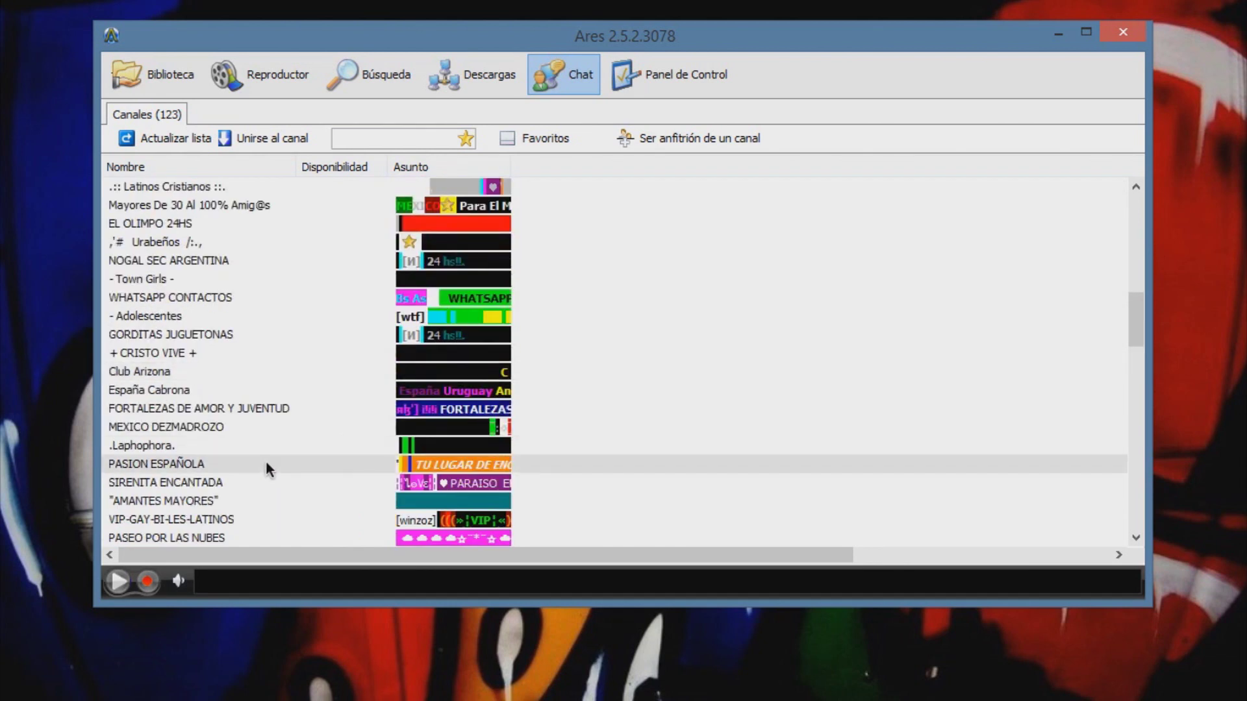
Step: Join the MEXICO DEZMADROZO chat channel and send the message "Hola"
double_click(210, 426)
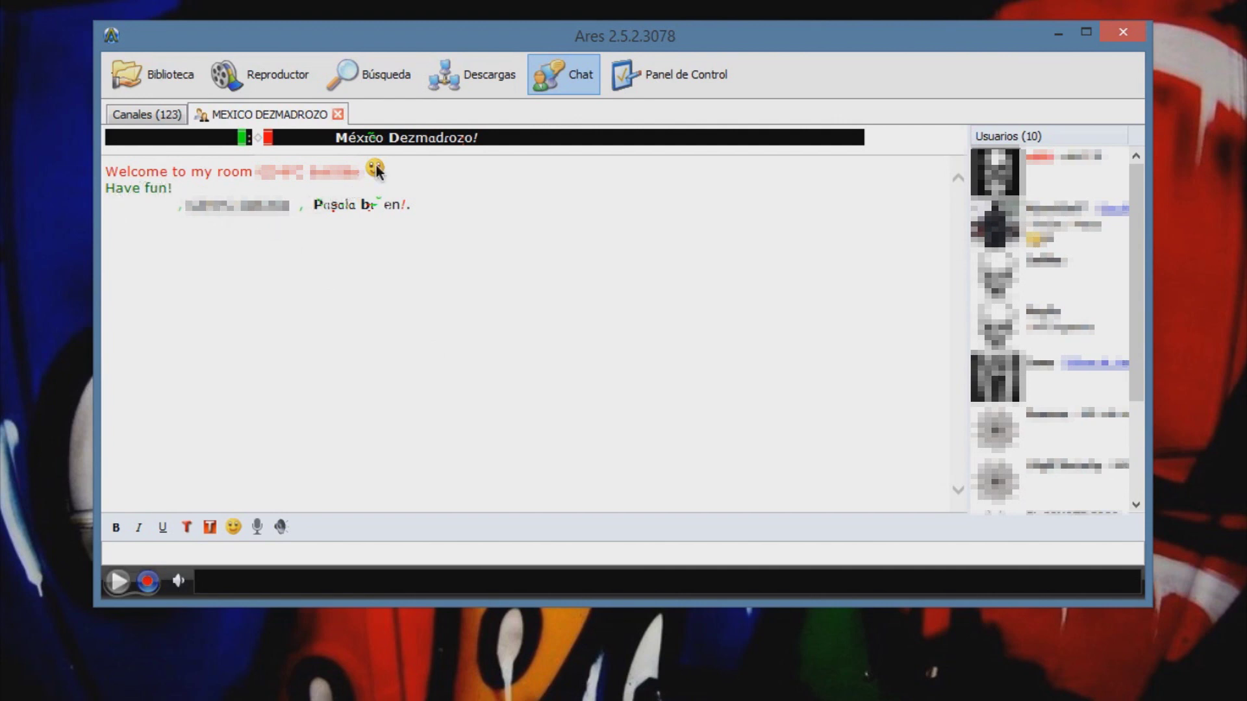
text(Hola)
key(Return)
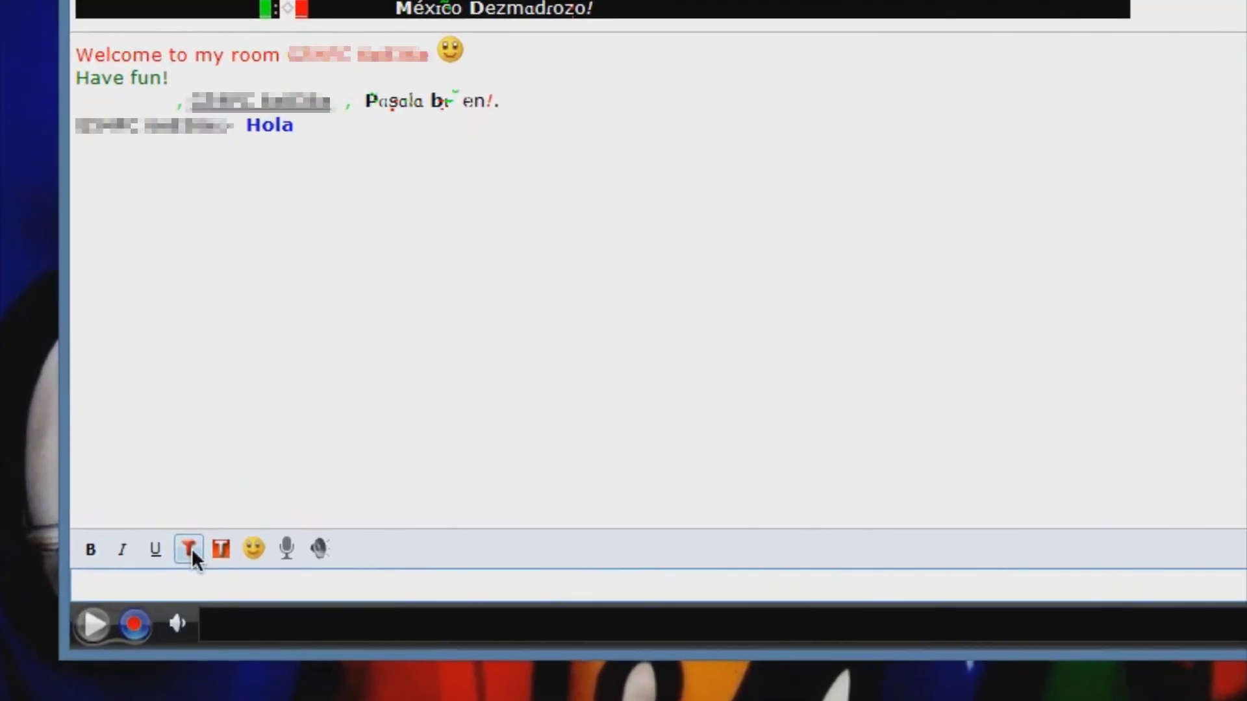
Step: Choose a dark red text color and send the message "1" in the chat
click(192, 548)
click(244, 78)
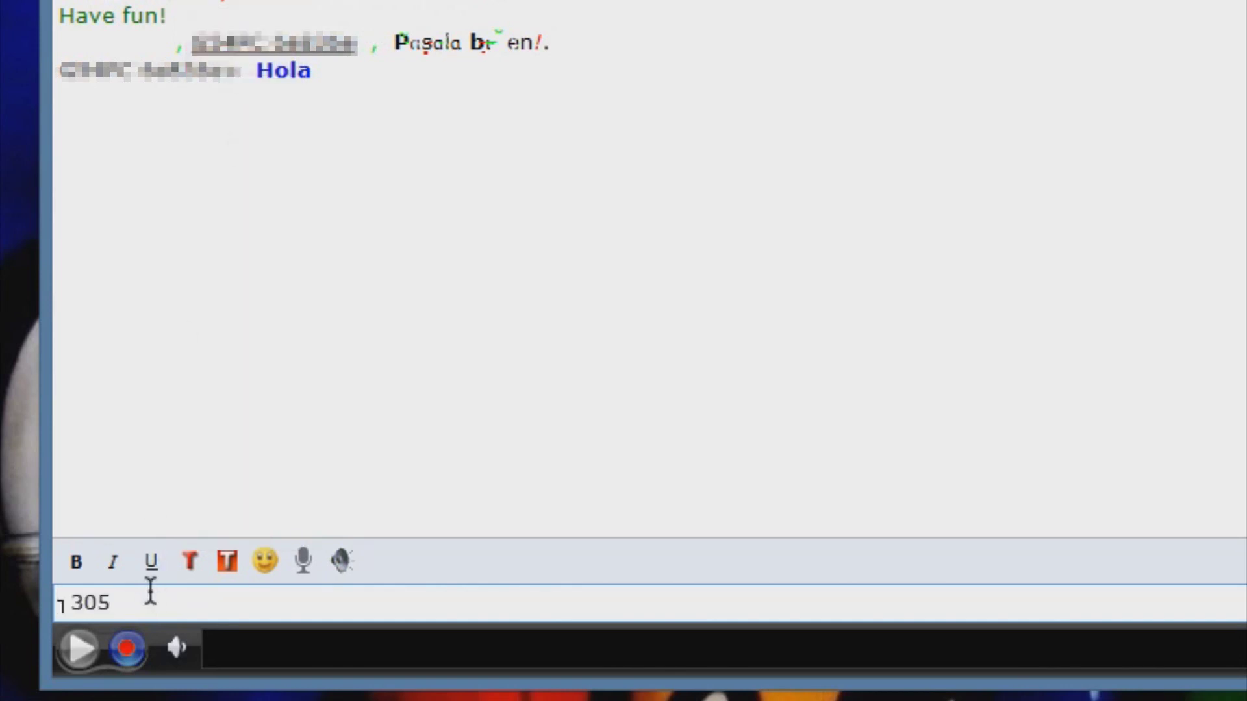
text(1)
key(Return)
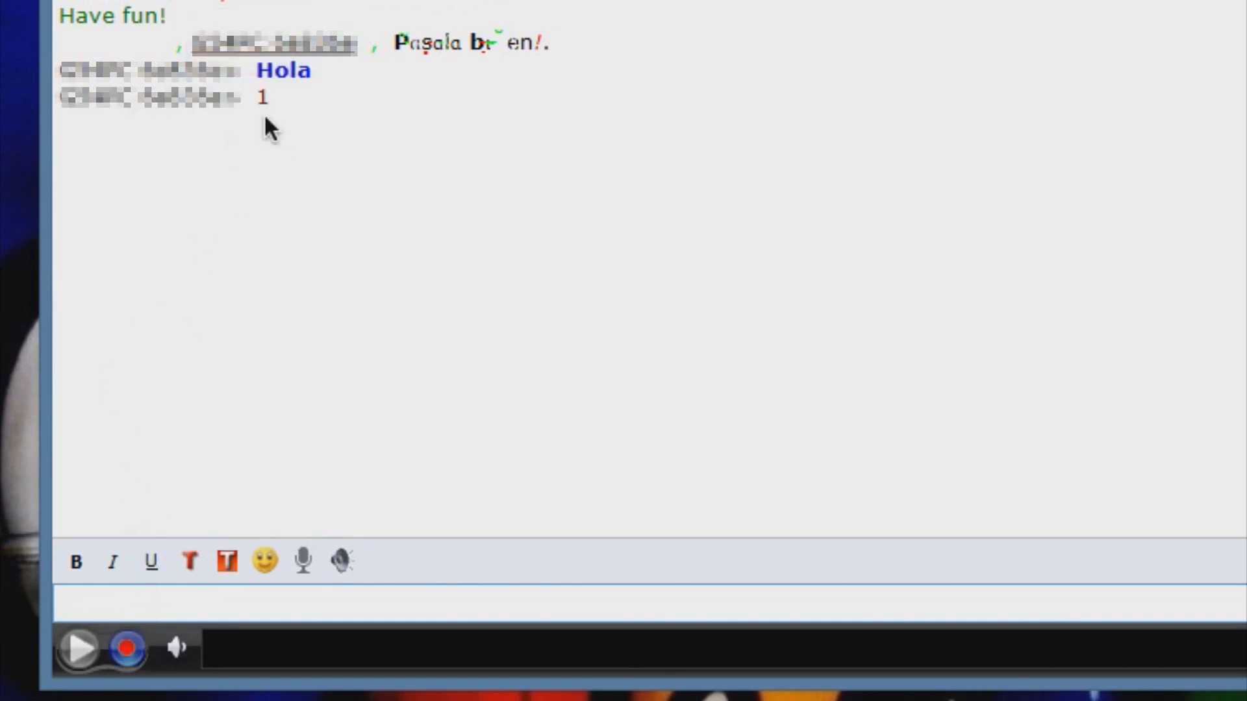
Step: Look through the available emoticons and send the smiling face :-) in the chat
click(266, 561)
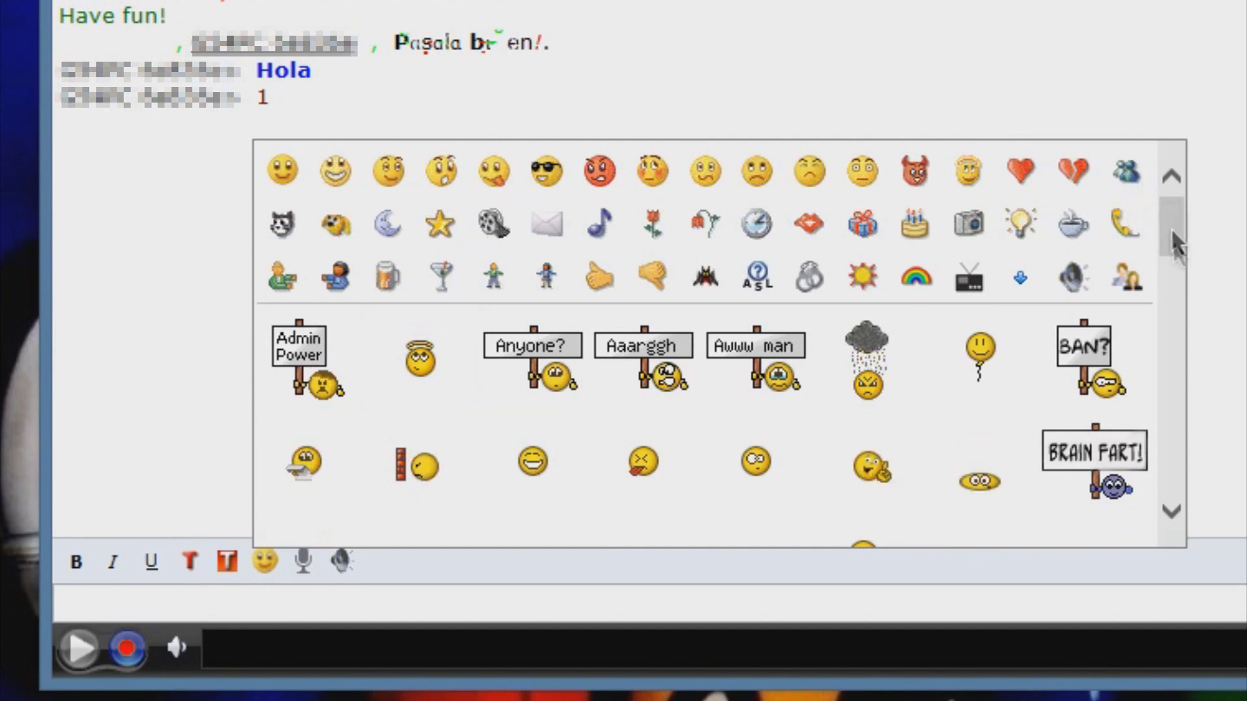
drag(1171, 227, 1178, 295)
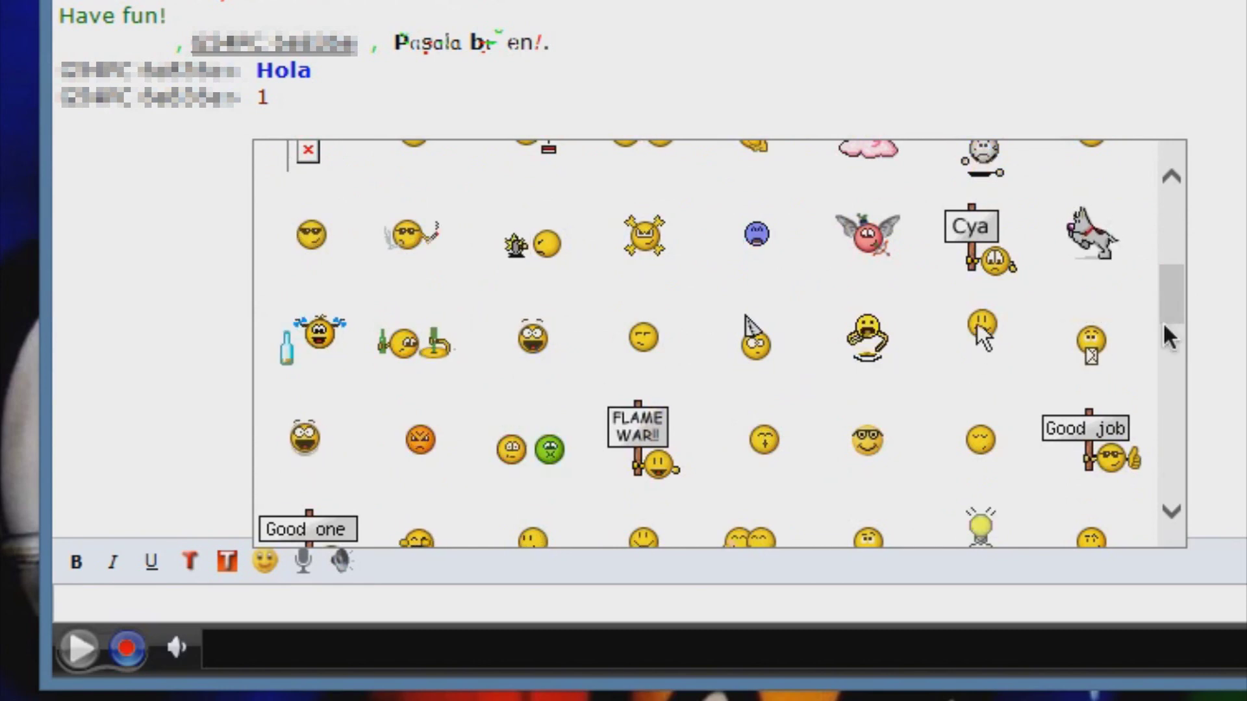
scroll(863, 279, up, 5)
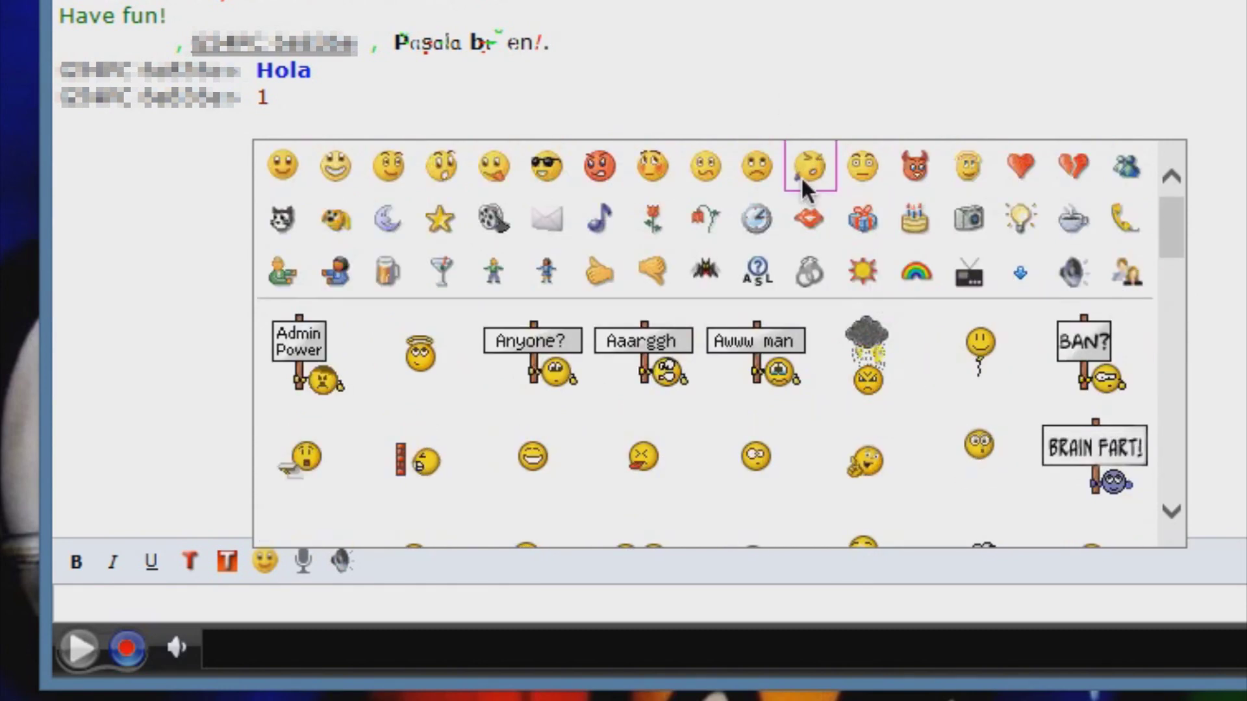
click(270, 163)
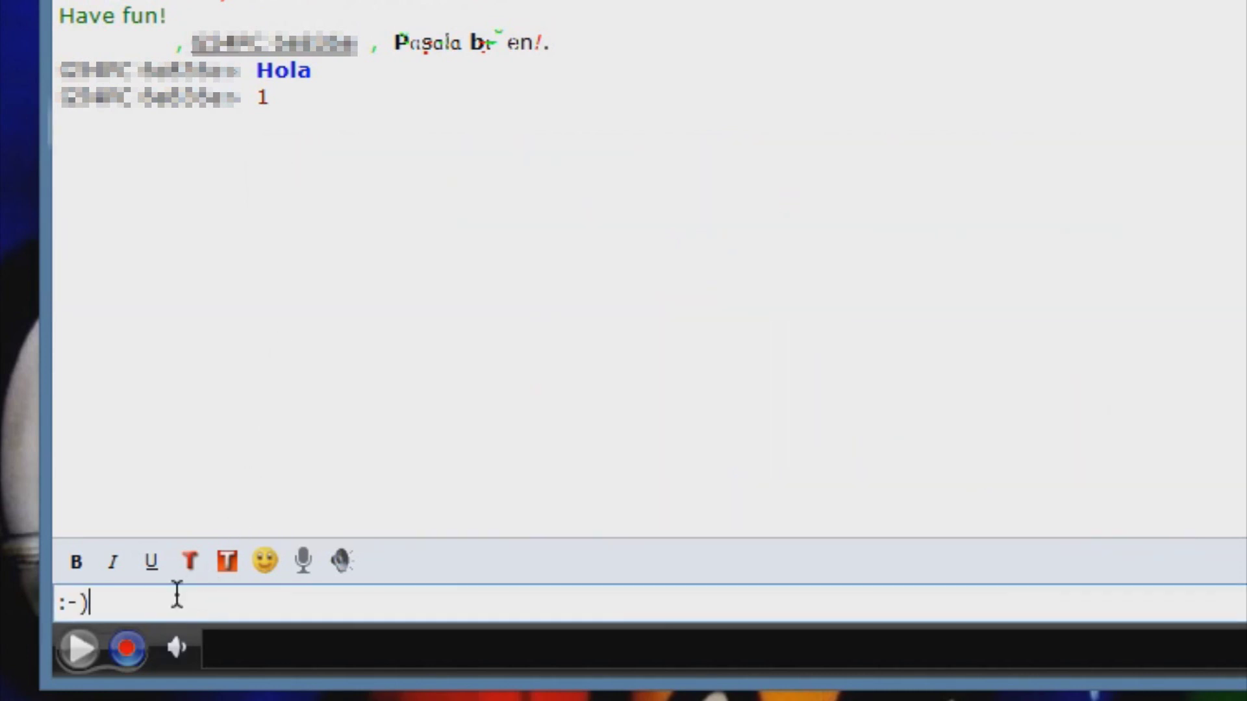
key(Return)
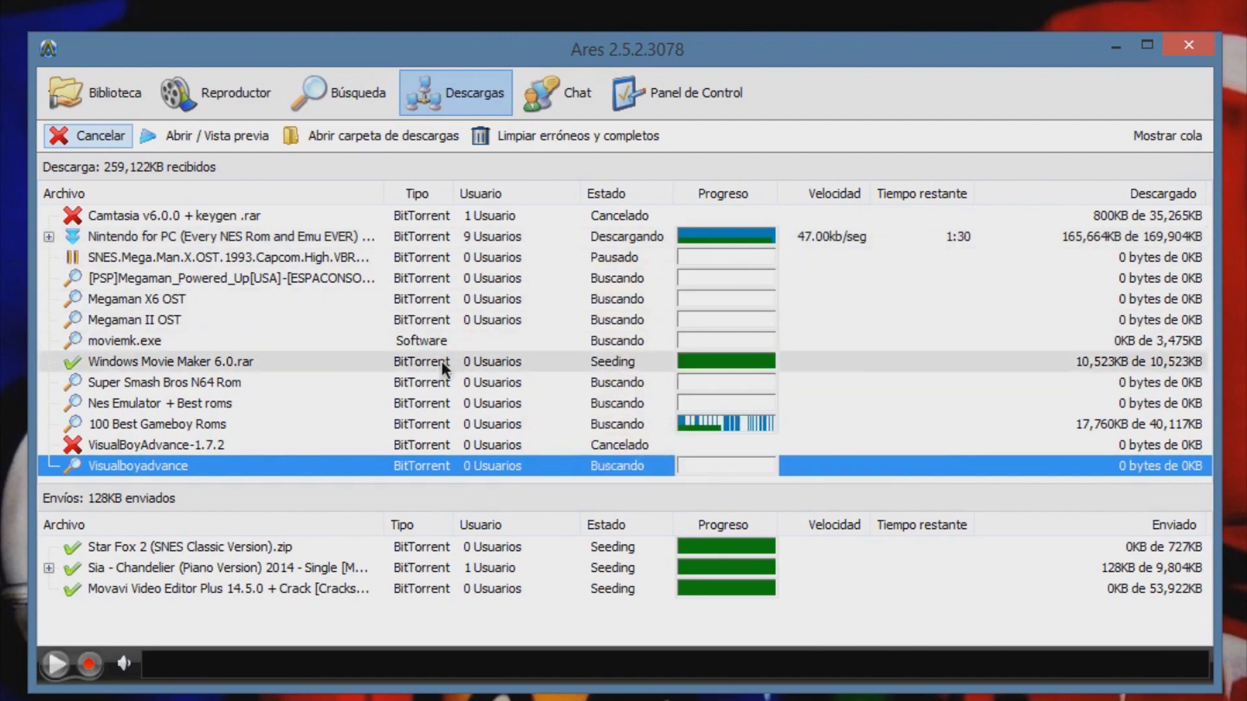
Step: Check the downloads and uploads, and open the Windows Programs and Features window with appwiz.cpl
click(844, 588)
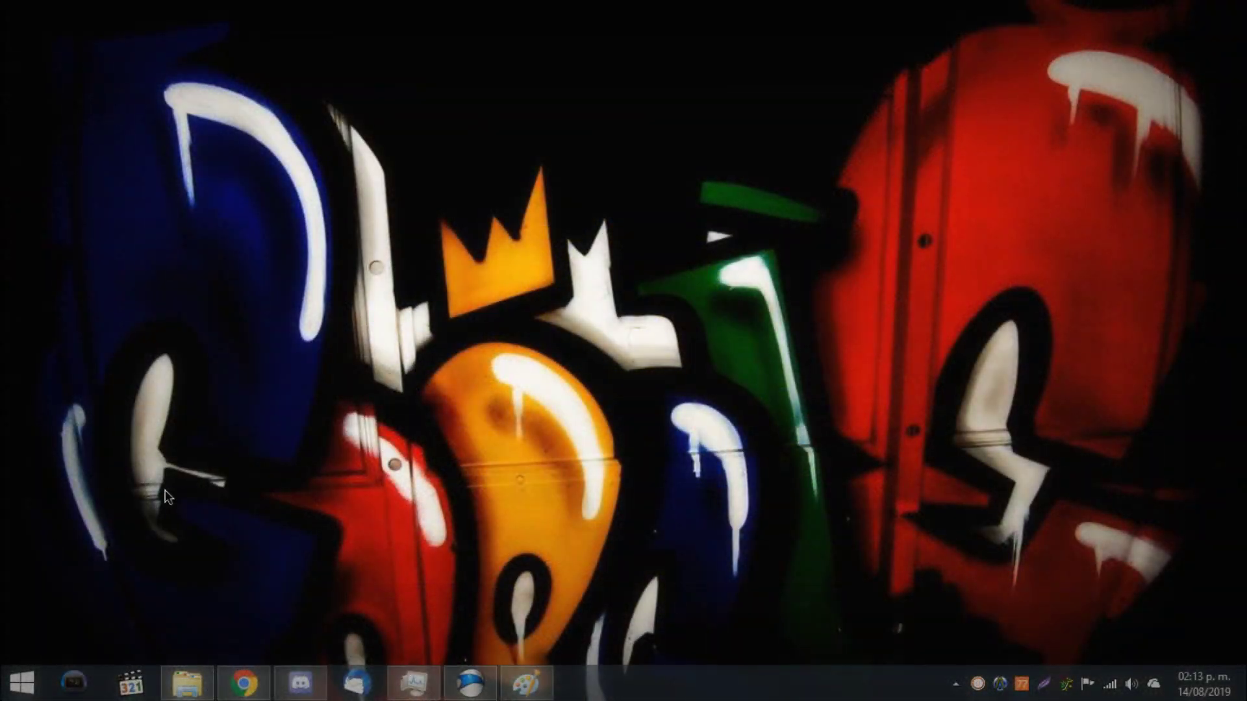
key(super+r)
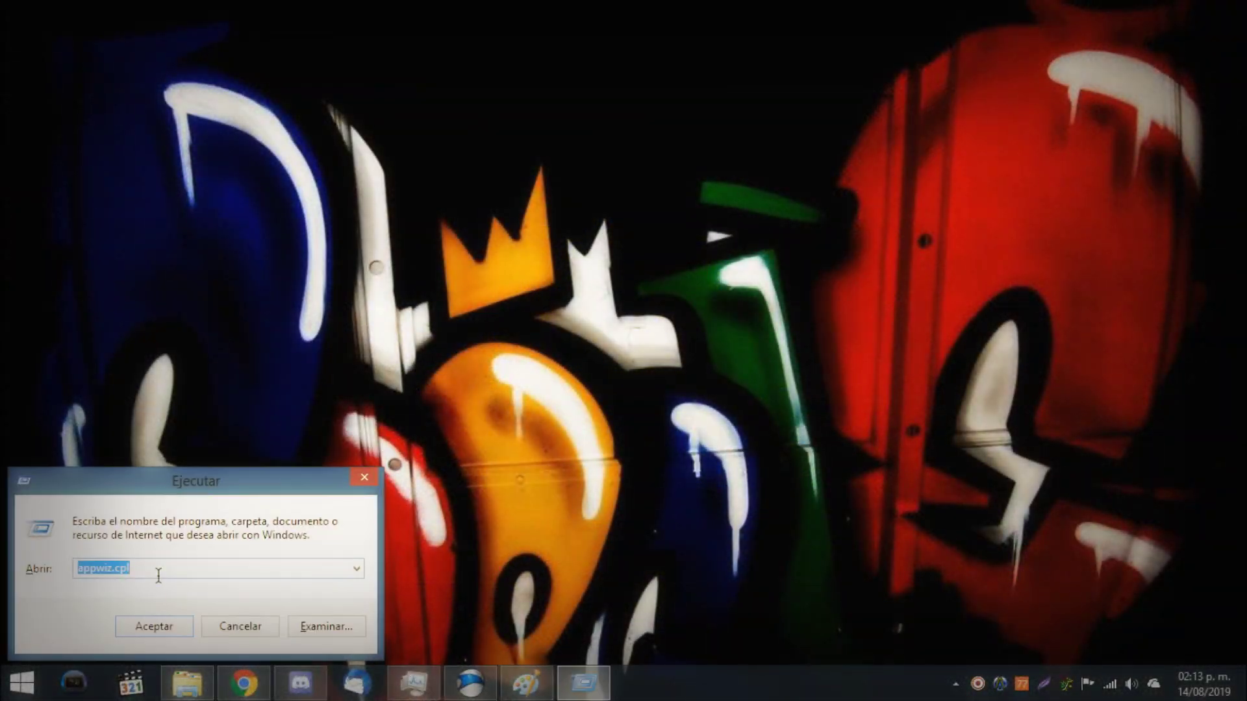
click(141, 629)
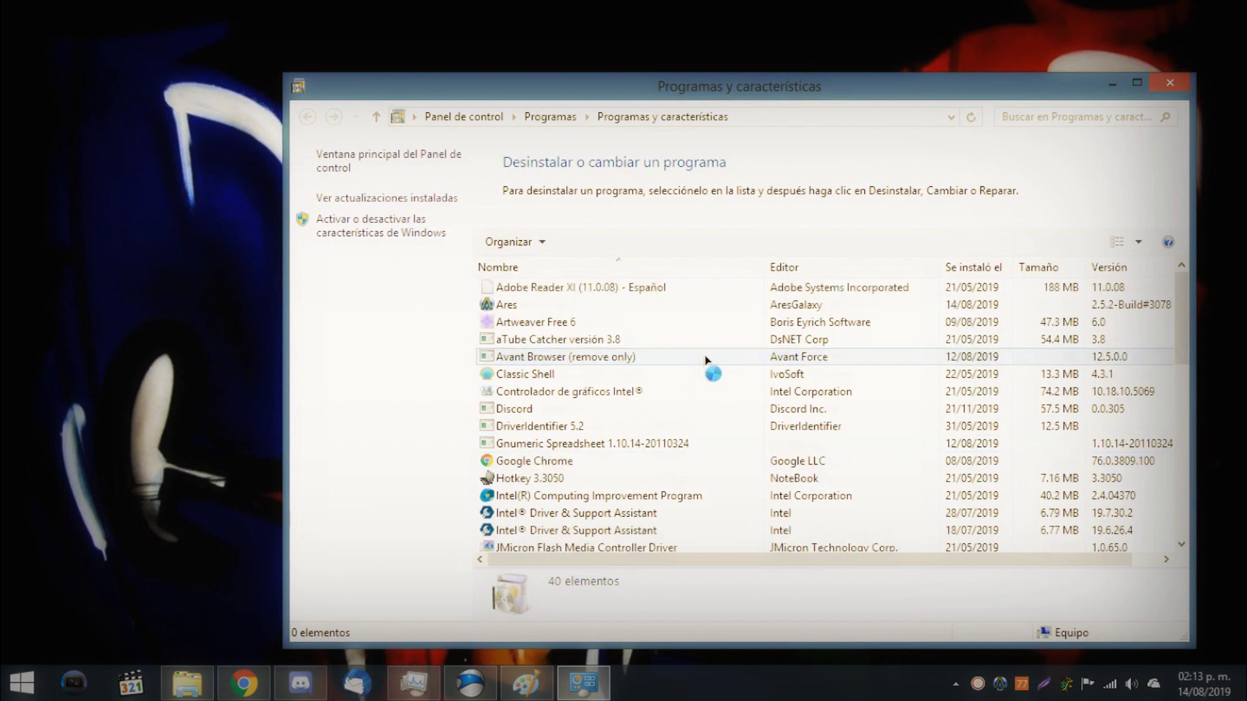
Step: Uninstall Ares from the installed programs and close the uninstaller once it is complete
click(551, 307)
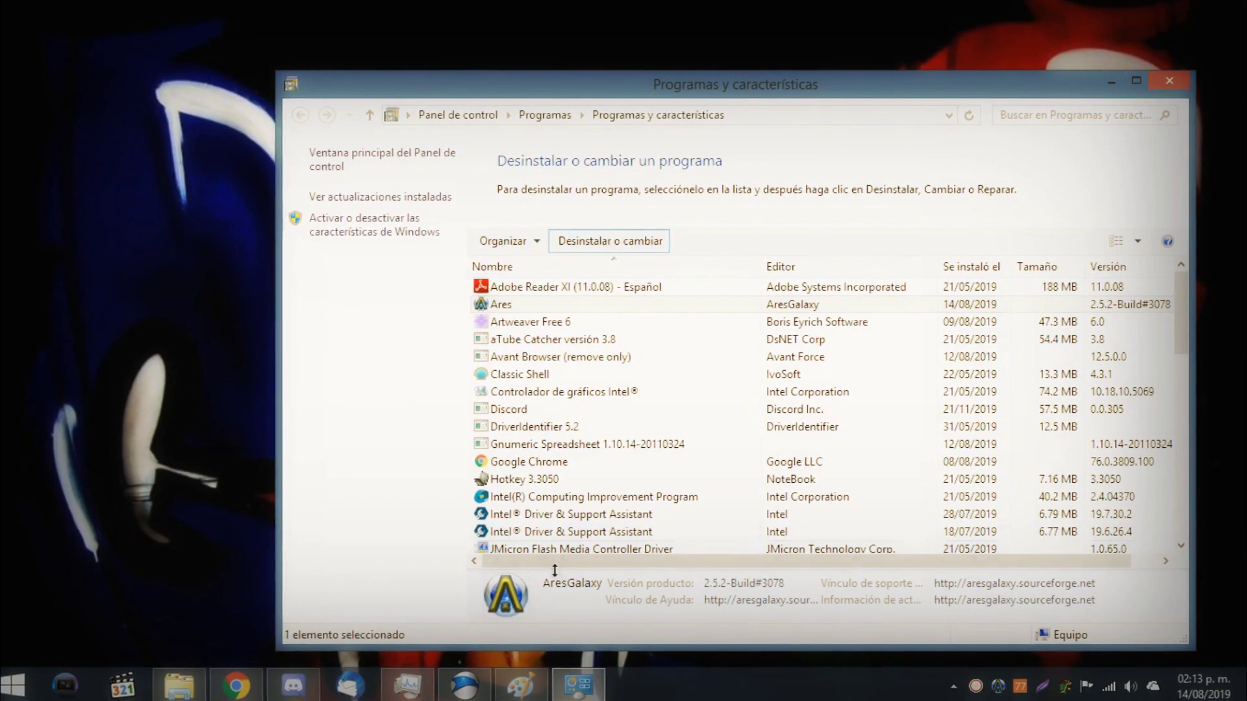
drag(553, 571, 596, 635)
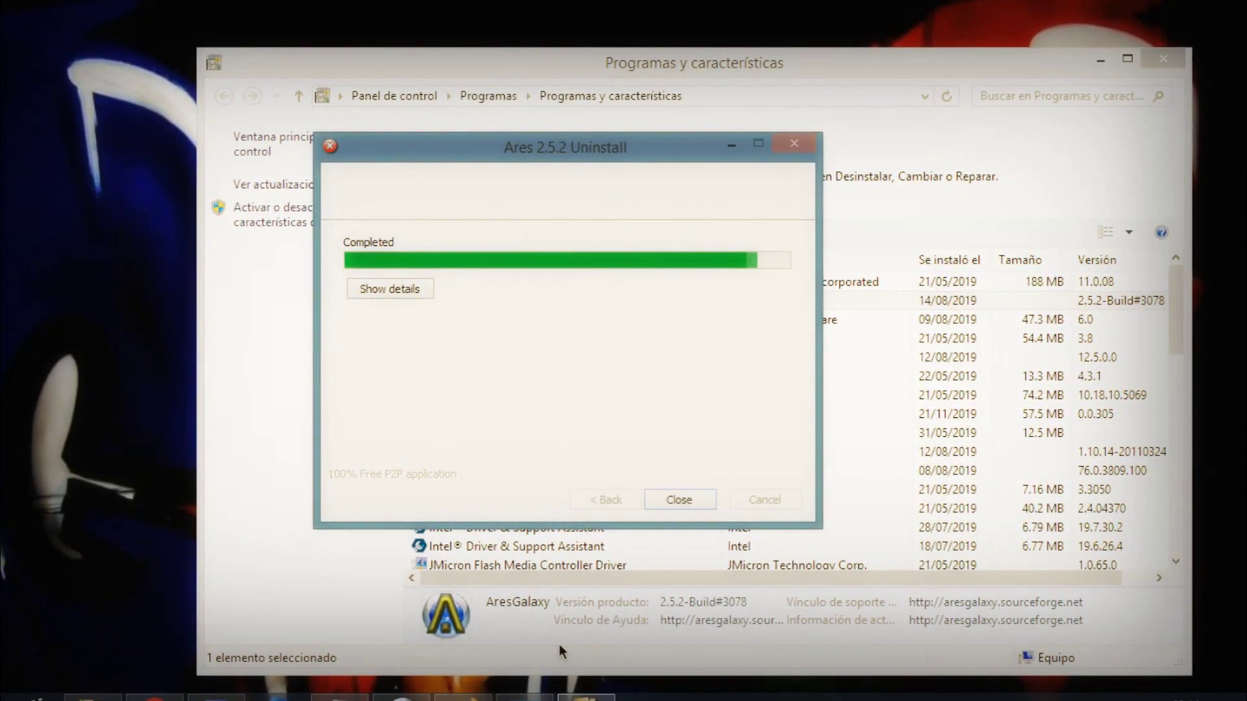
click(669, 505)
Step: Check the installed programs list for any remaining Ares entry, and minimize the Programs and Features window
click(799, 371)
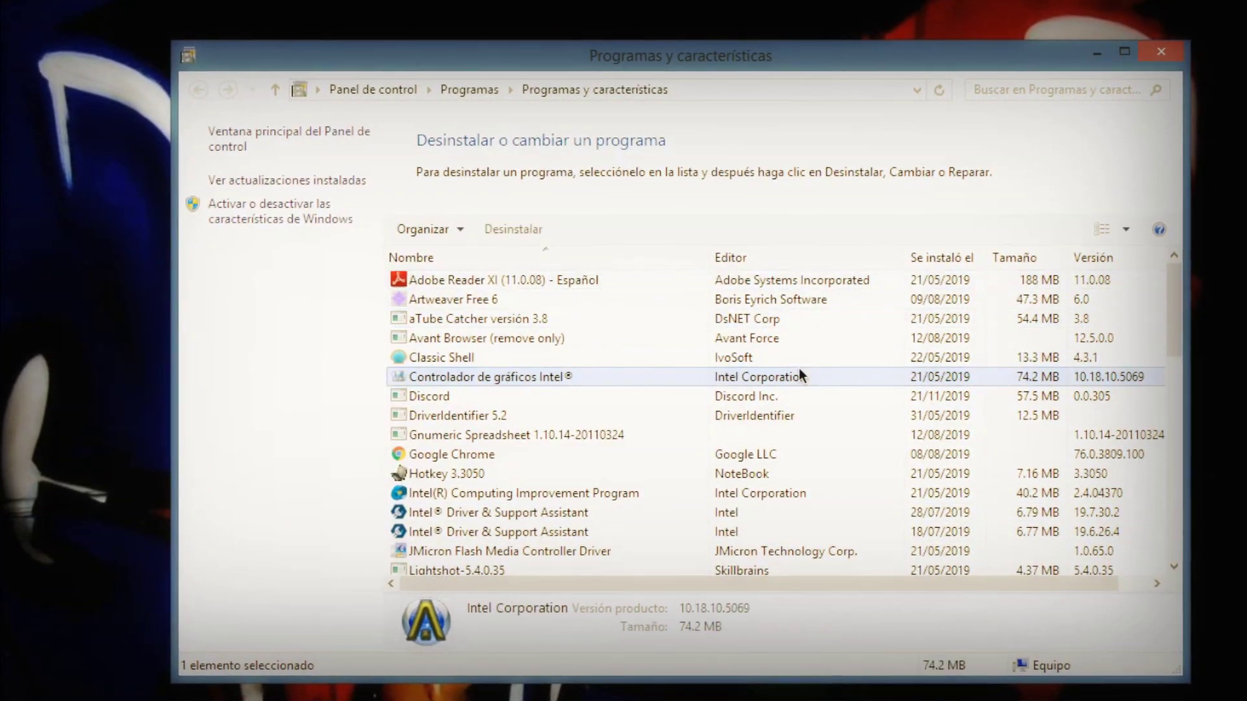
click(676, 283)
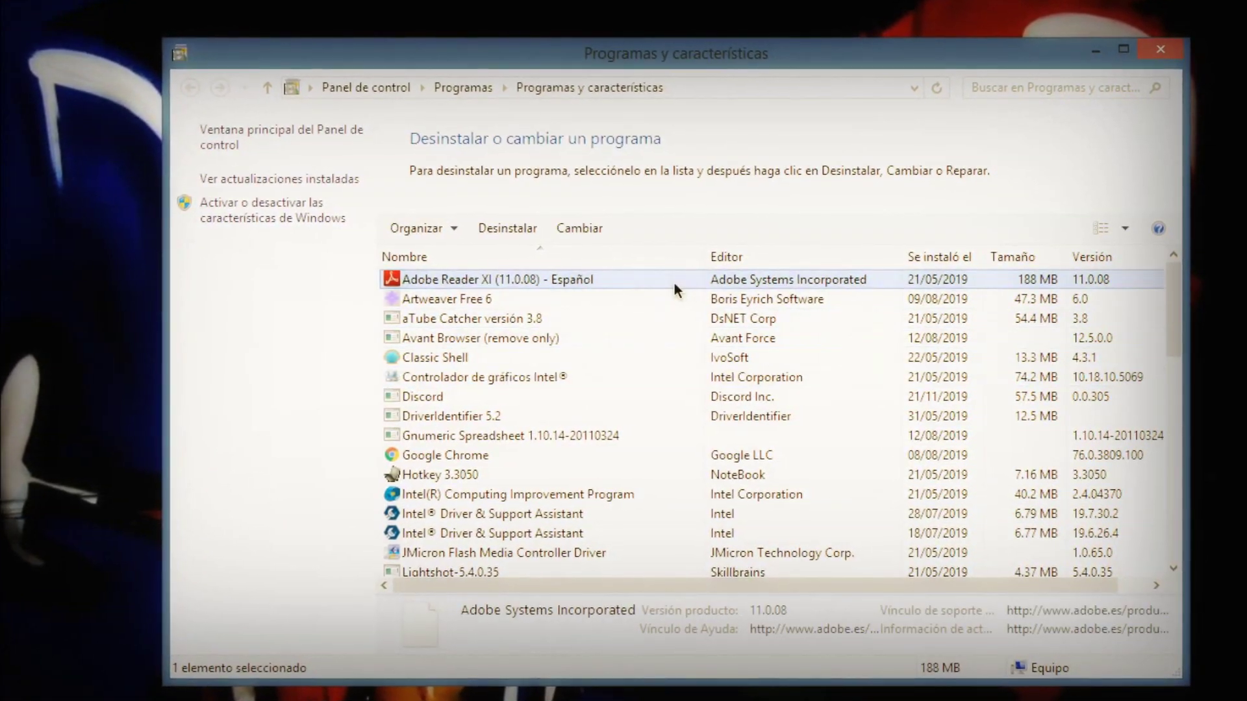
click(644, 316)
click(641, 298)
click(1093, 57)
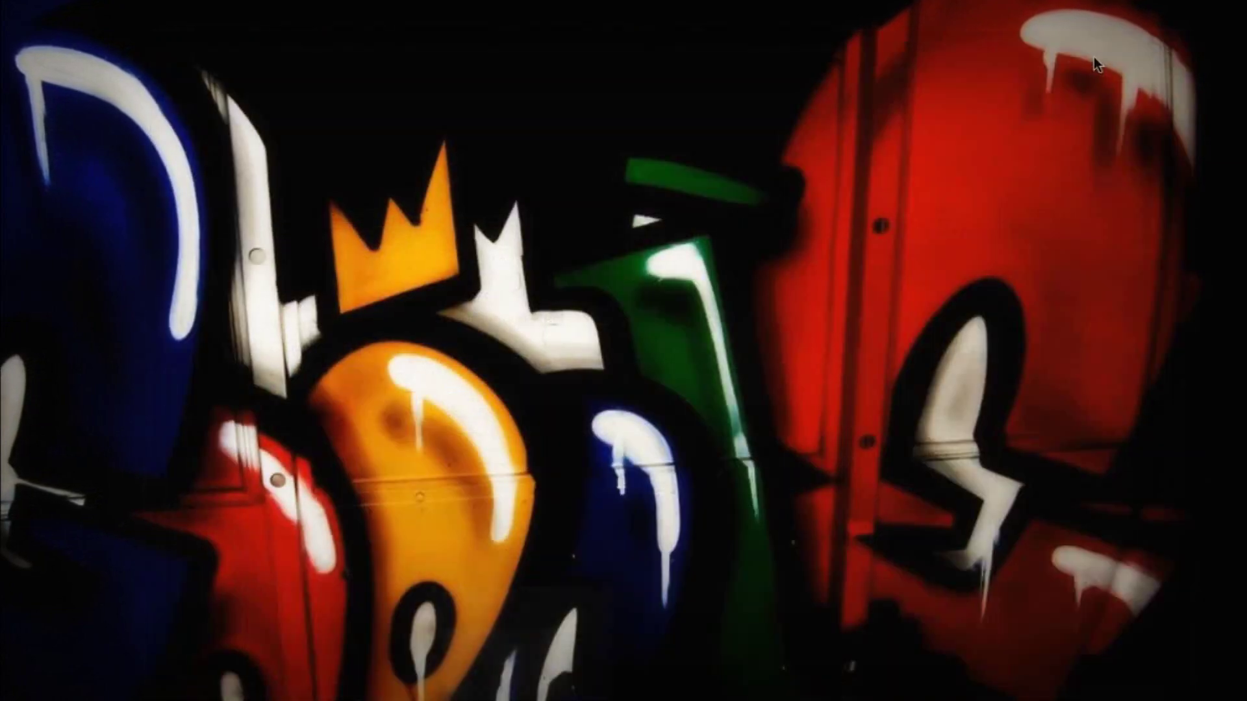